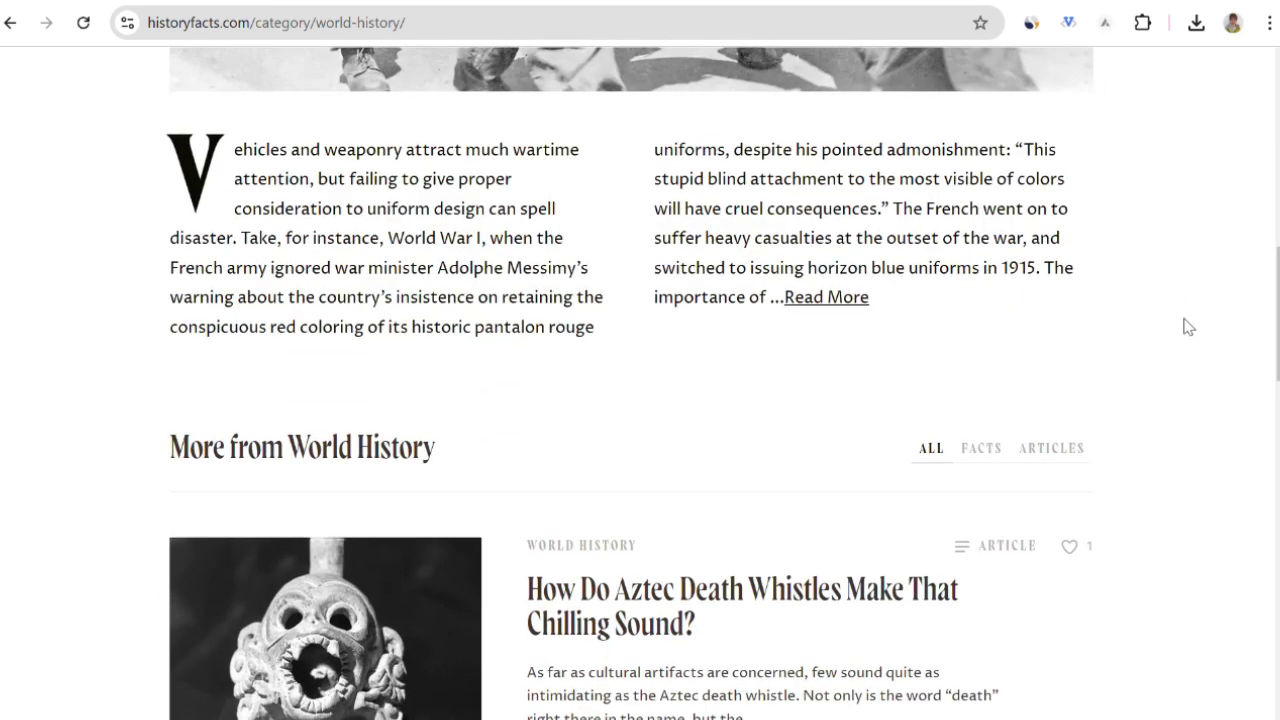
pyautogui.scroll(-3, 1188, 327)
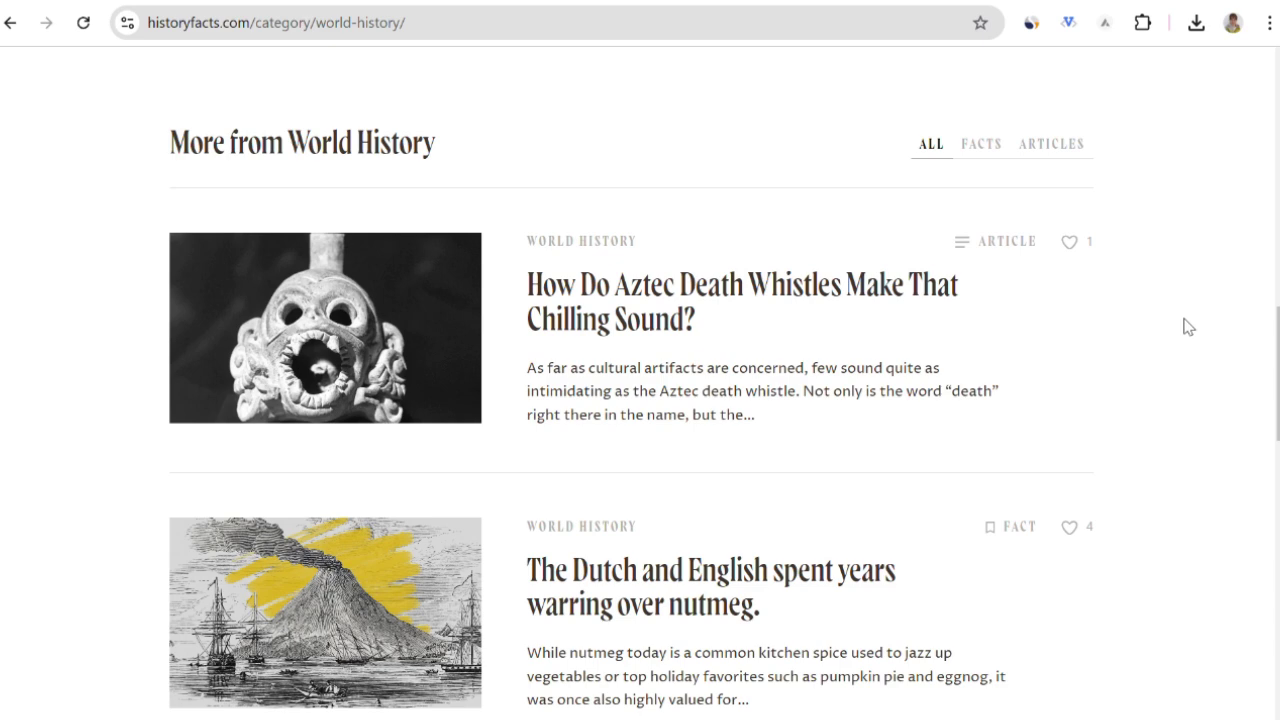
# - Scroll through the HistoryFacts World History category articles
pyautogui.scroll(-3, 1188, 327)
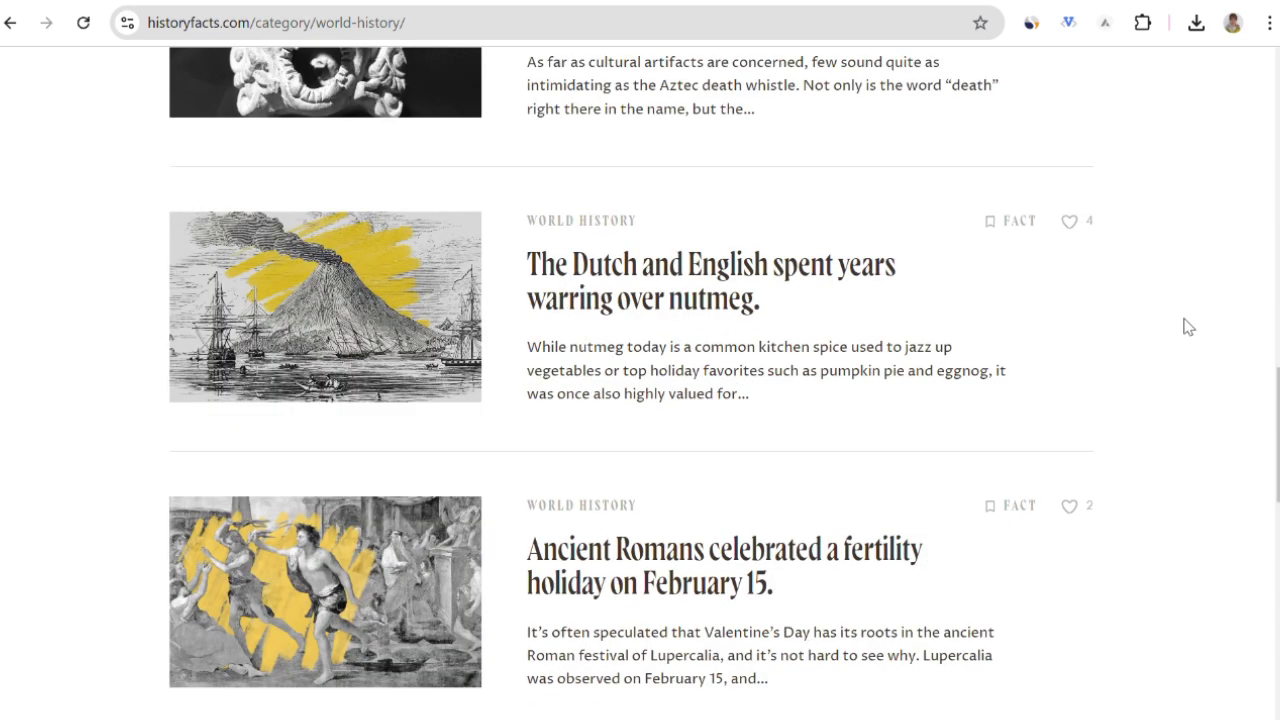
pyautogui.scroll(-4, 1188, 327)
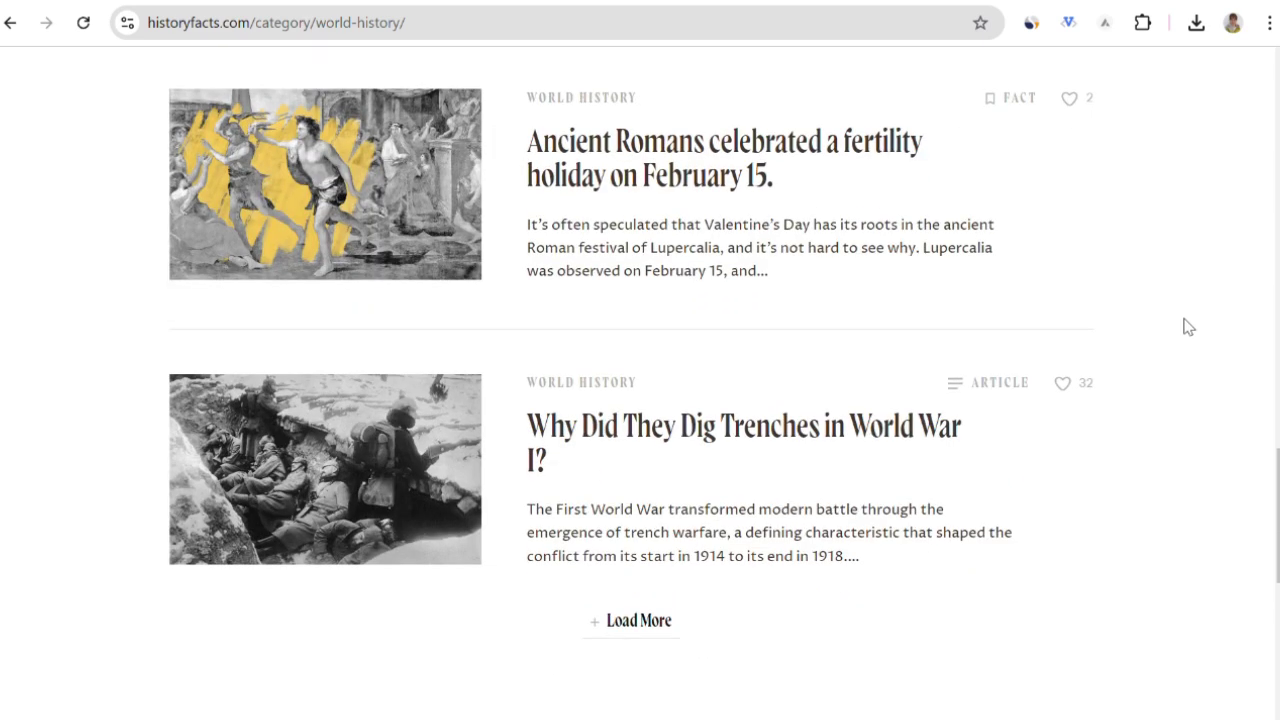
pyautogui.scroll(-3, 1188, 327)
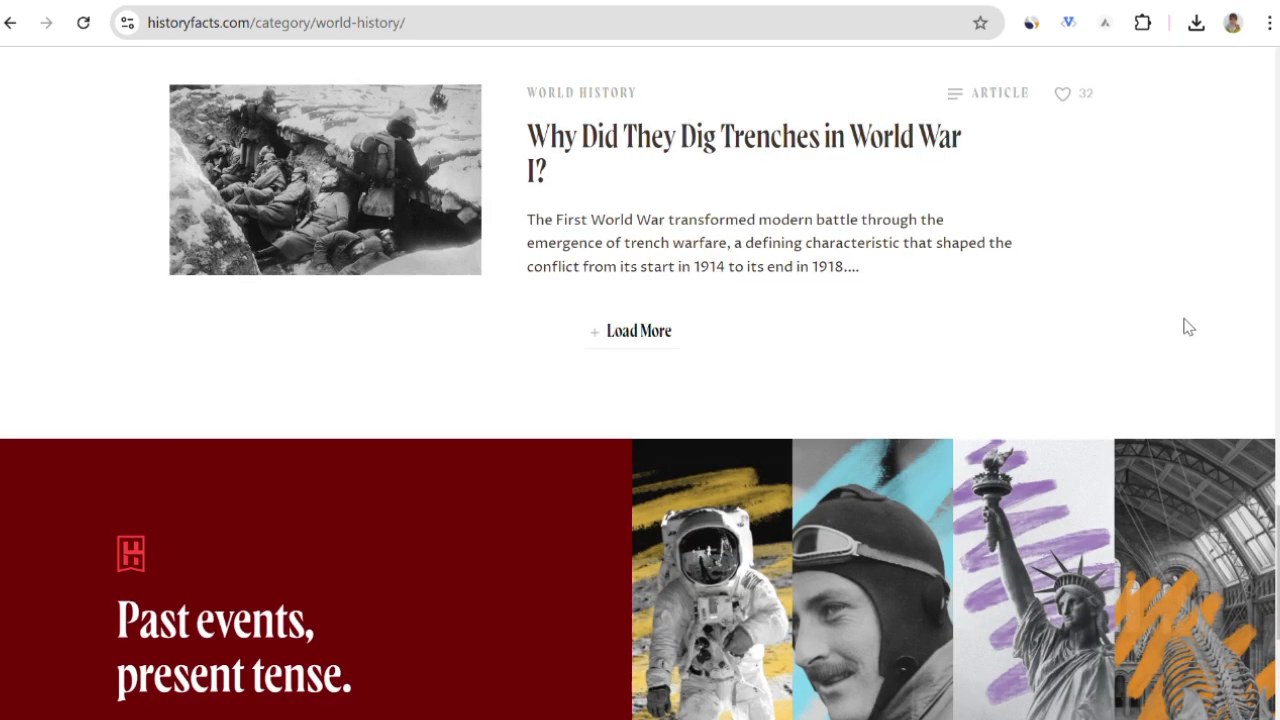
pyautogui.scroll(12, 1188, 327)
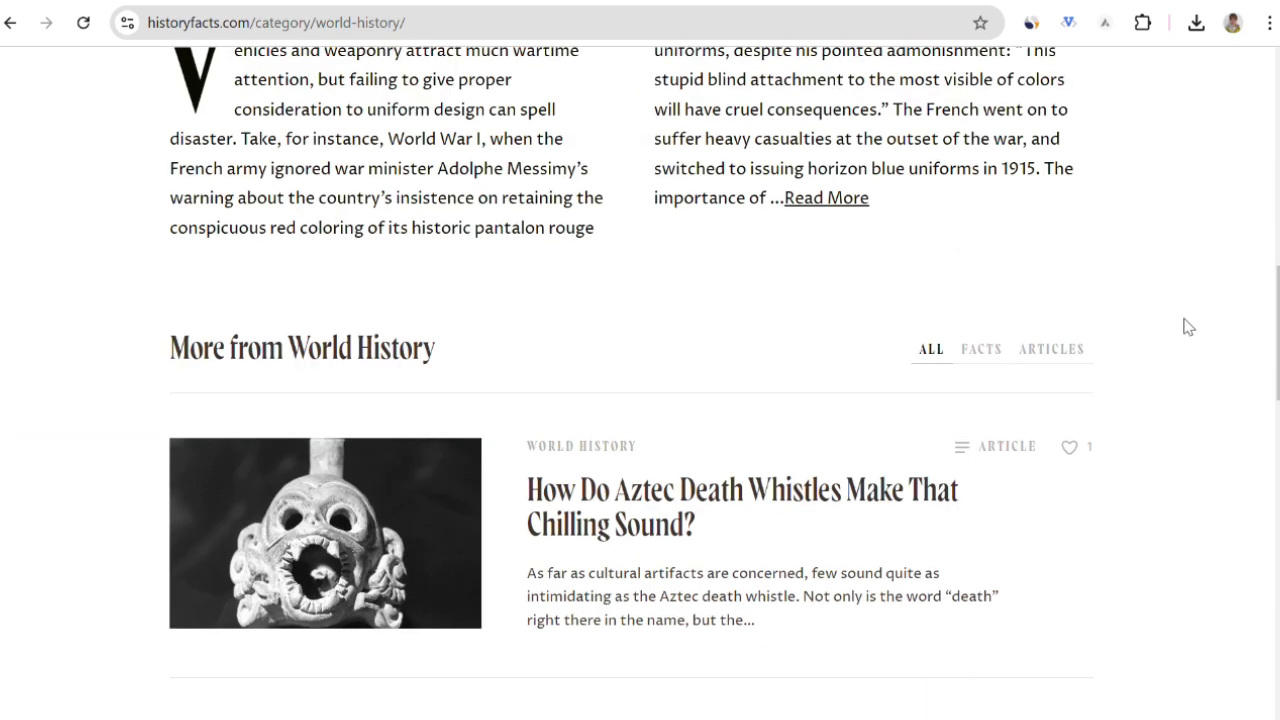
pyautogui.scroll(10, 1188, 327)
# - Open the HistoryFacts Science & Industry category and browse its article list
pyautogui.click(860, 136)
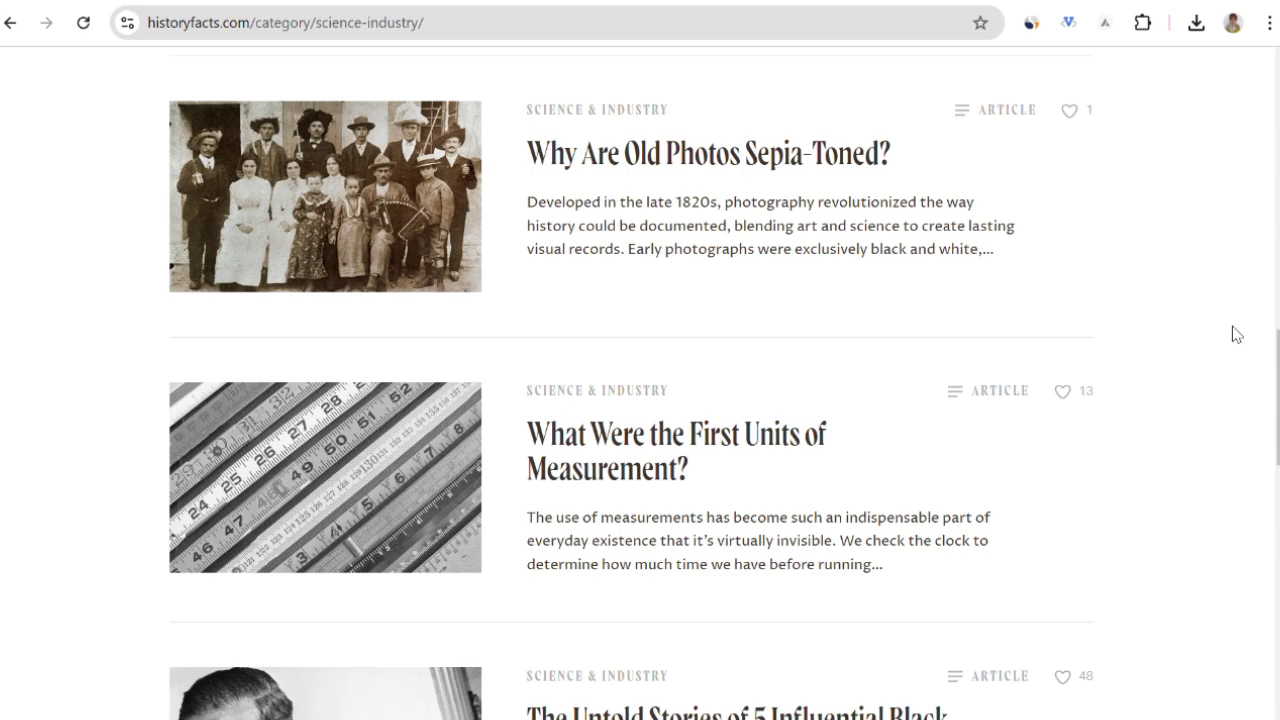
pyautogui.scroll(6, 1236, 334)
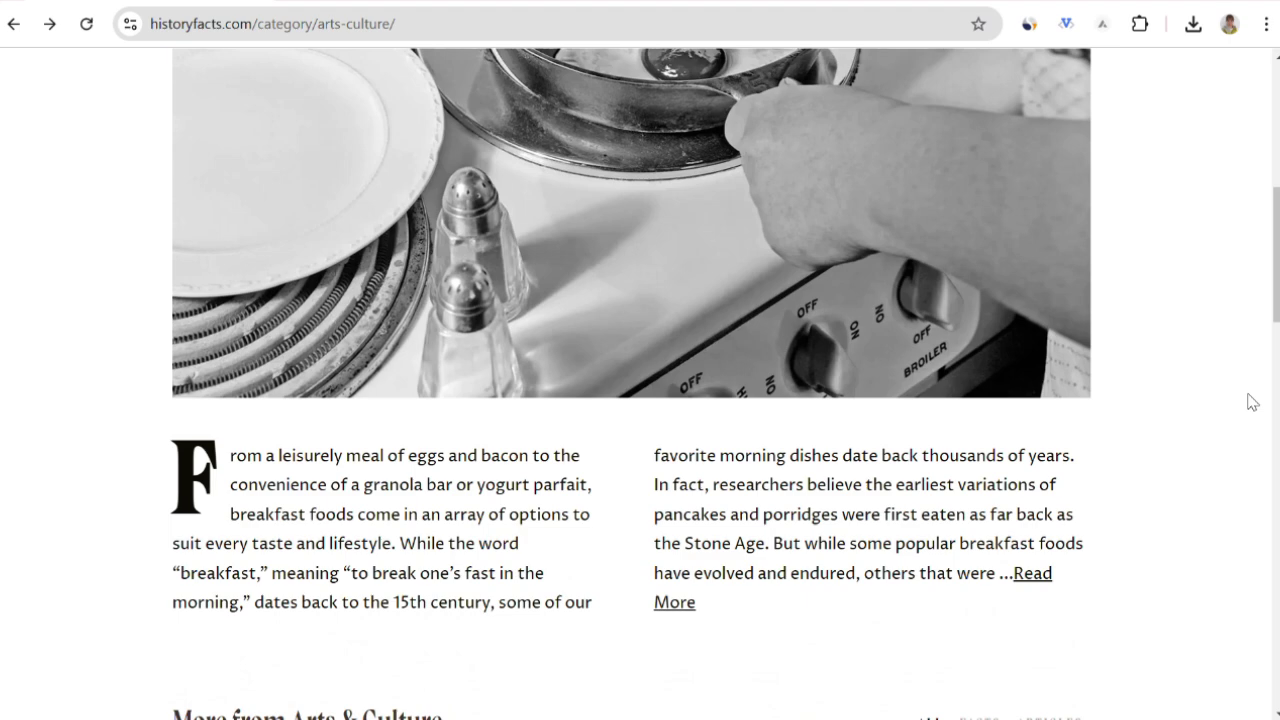
pyautogui.scroll(-6, 1250, 401)
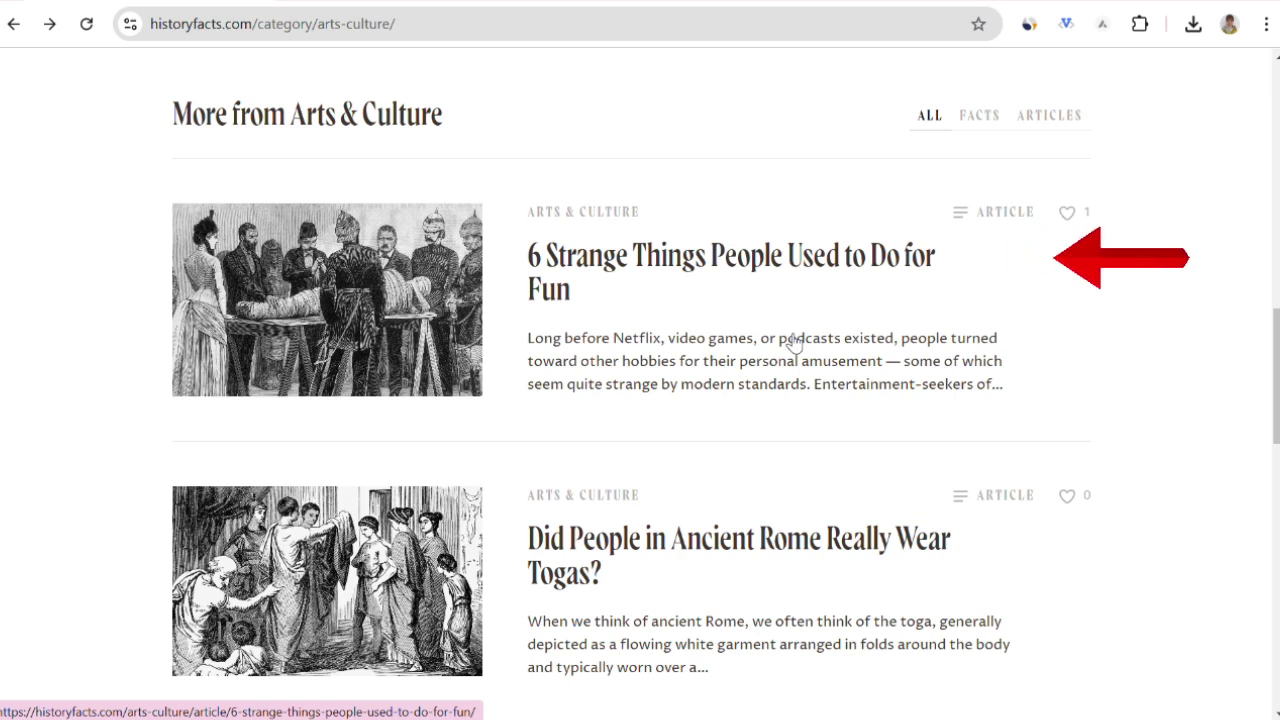
# - Open the '6 Strange Things People Used to Do for Fun' article and read its introduction
pyautogui.click(774, 274)
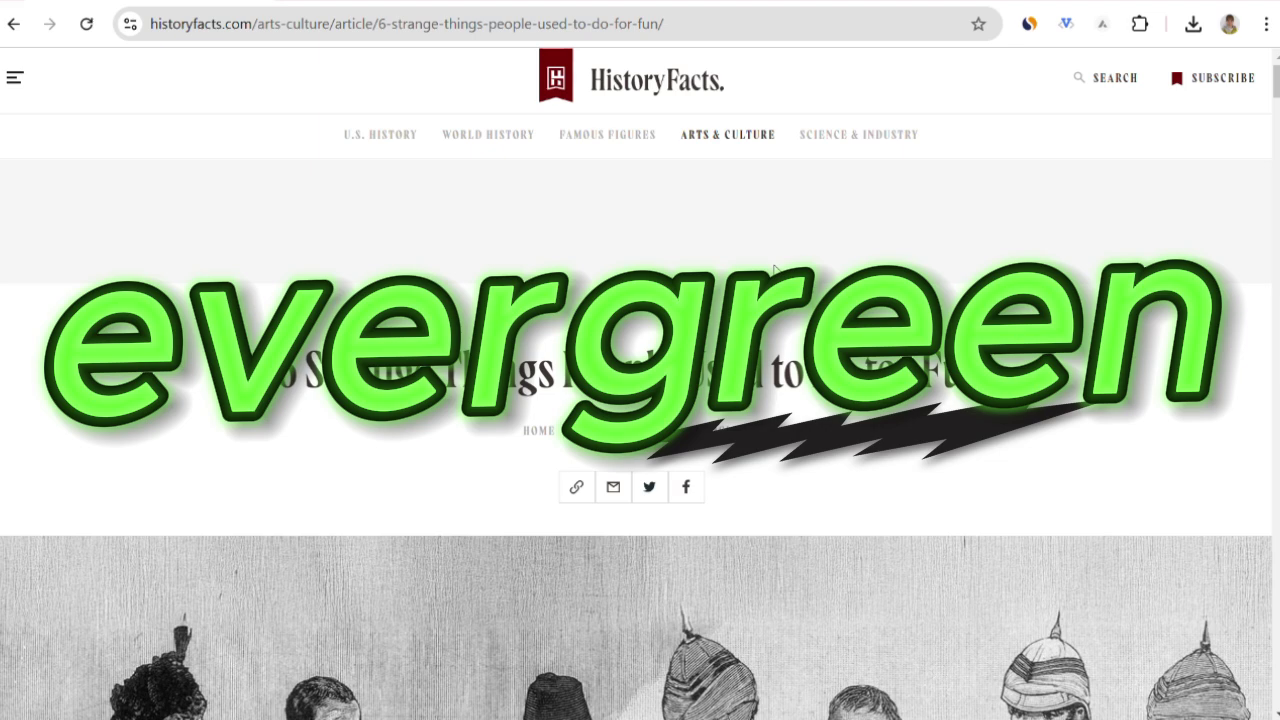
pyautogui.scroll(-10, 776, 290)
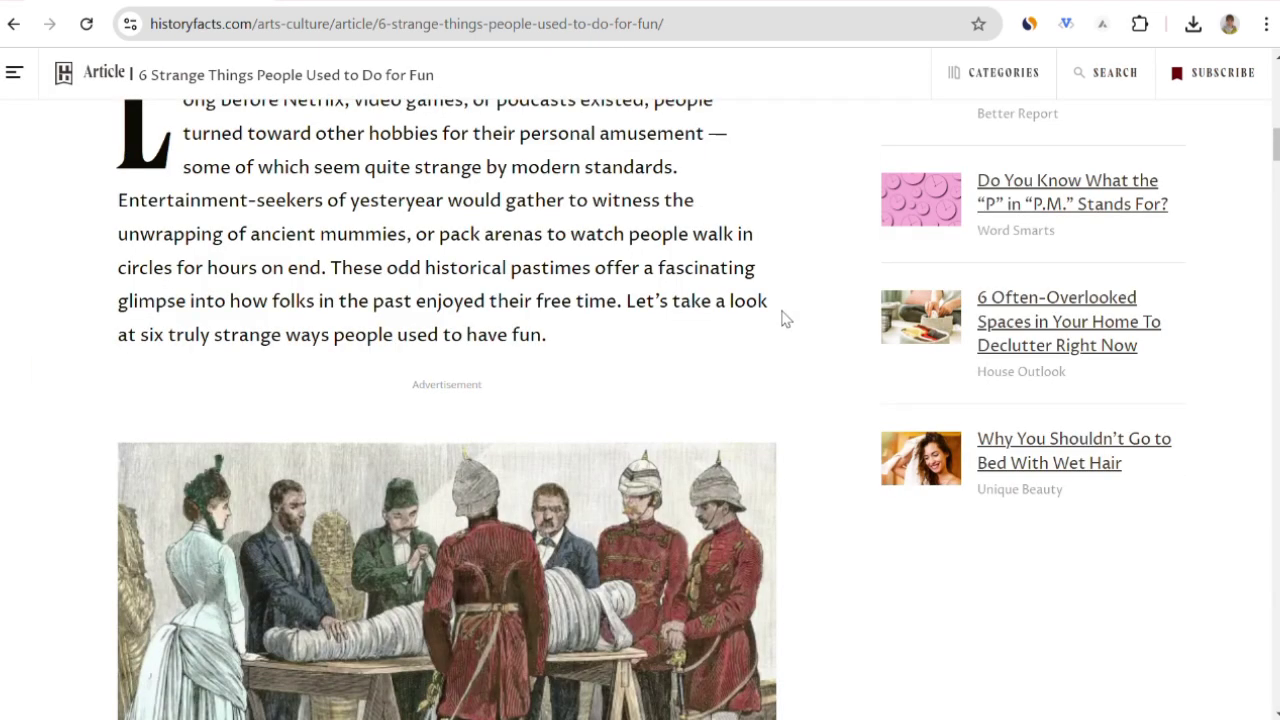
pyautogui.scroll(-3, 783, 318)
pyautogui.scroll(-3, 776, 336)
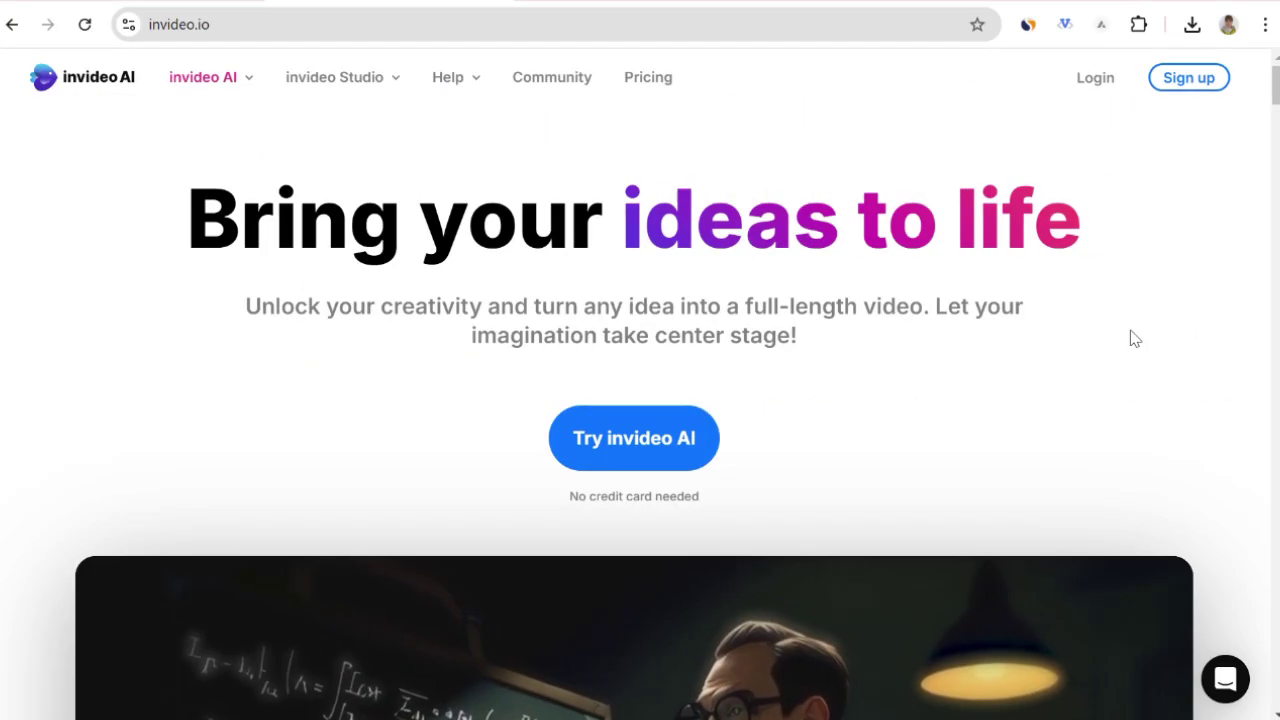
# - Scroll the invideo.io homepage and reveal the invideo AI tools dropdown
pyautogui.scroll(-4, 1131, 337)
pyautogui.scroll(-10, 1131, 337)
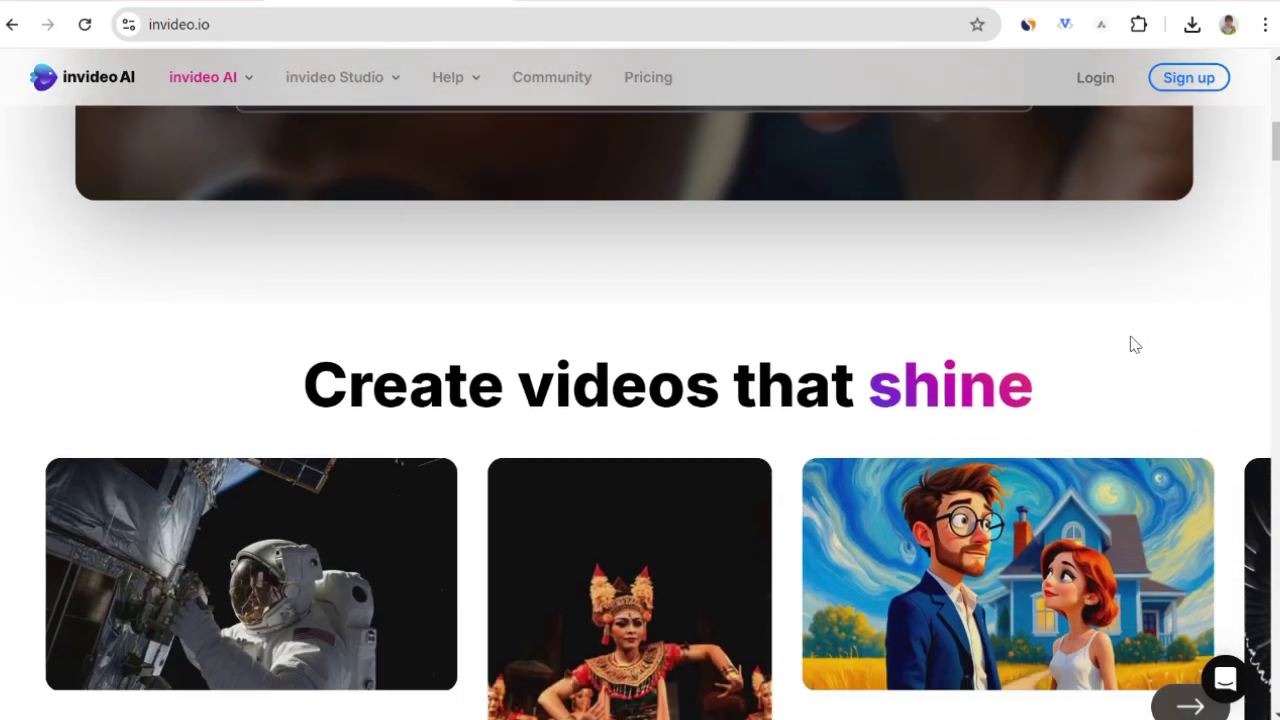
pyautogui.scroll(-2, 1088, 423)
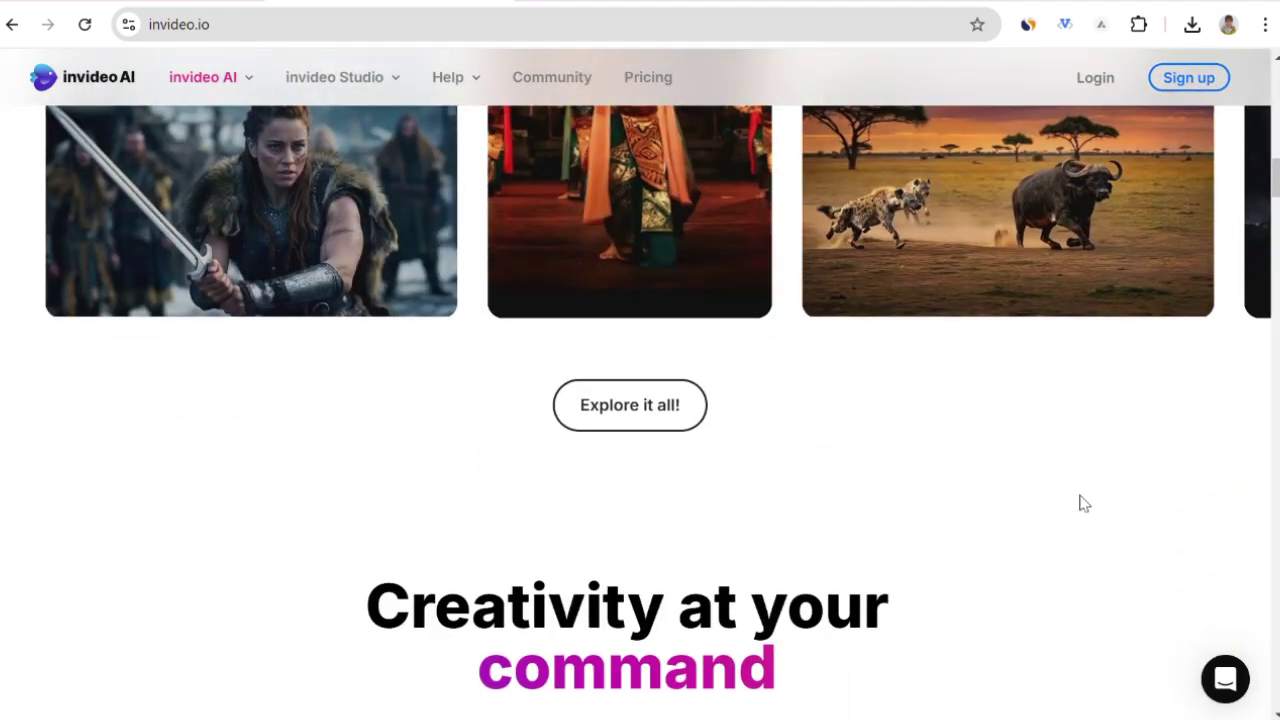
pyautogui.scroll(10, 1080, 503)
pyautogui.moveTo(229, 104)
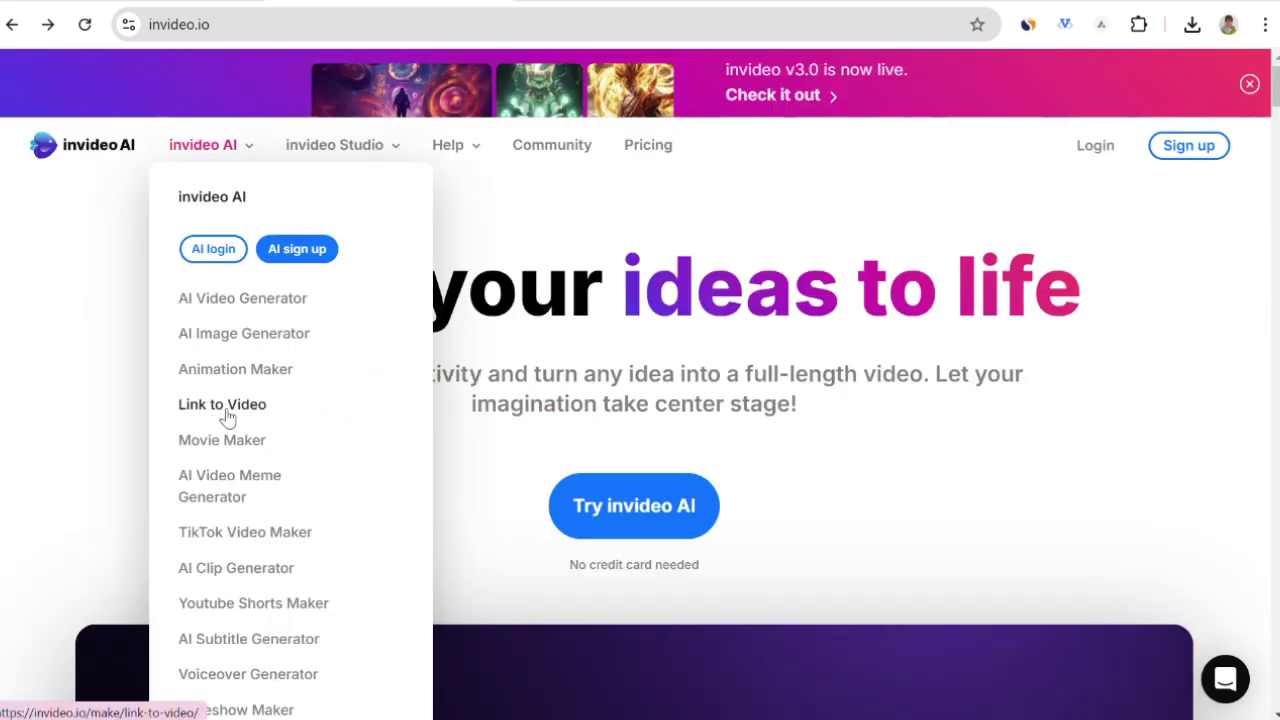
# - Open the Link to Video Generator page from the invideo AI menu
pyautogui.click(240, 416)
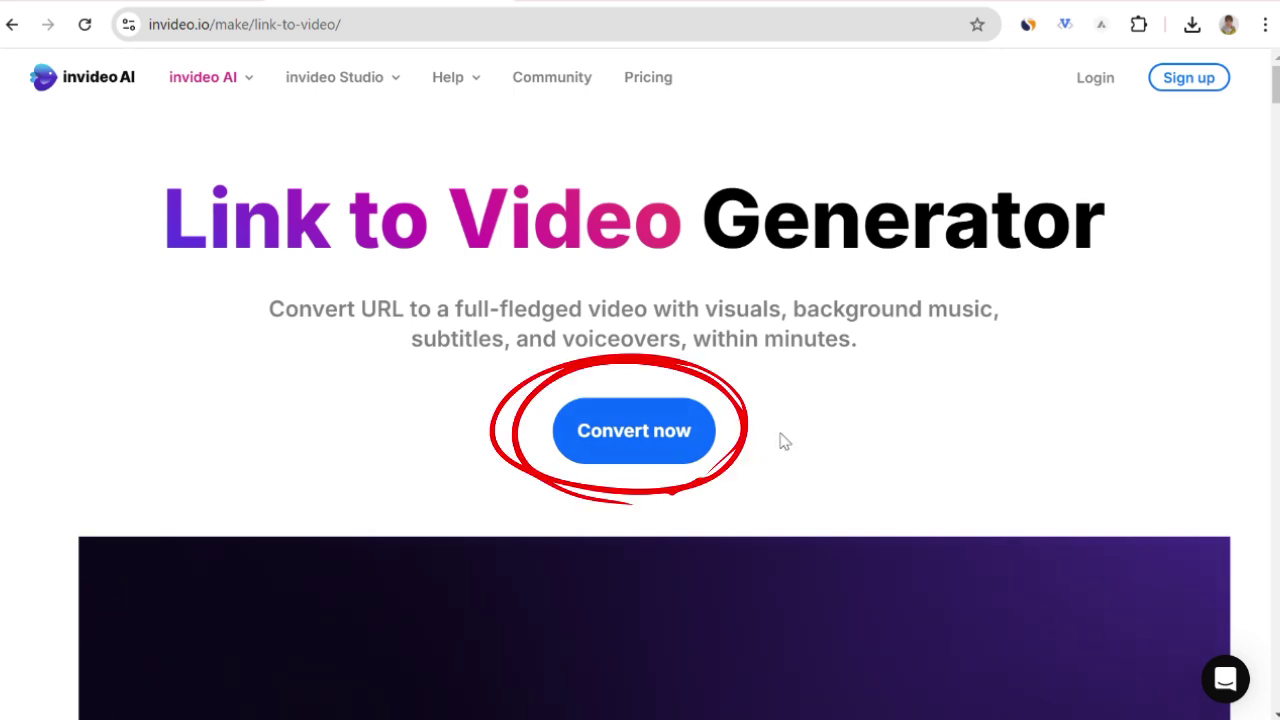
pyautogui.scroll(-2, 788, 432)
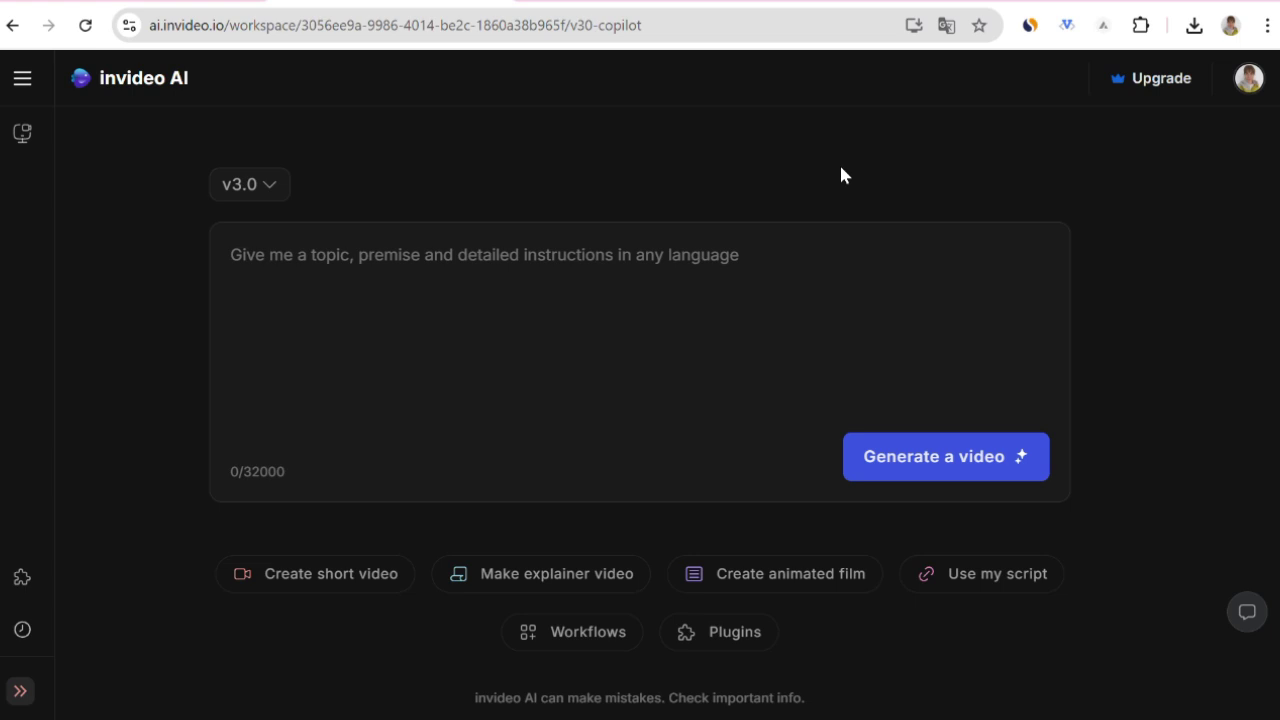
# - Open Workflows and page the faceless-videos carousel right to reveal Link to video
pyautogui.click(585, 640)
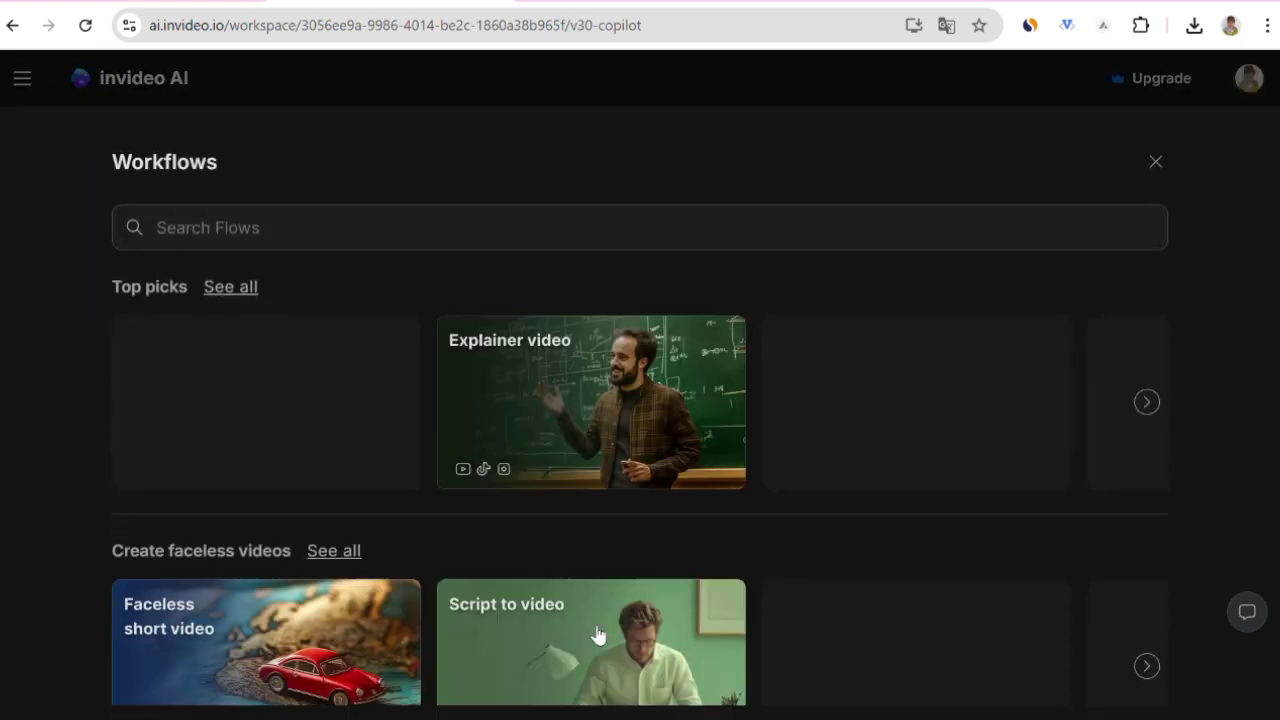
pyautogui.scroll(-1, 940, 437)
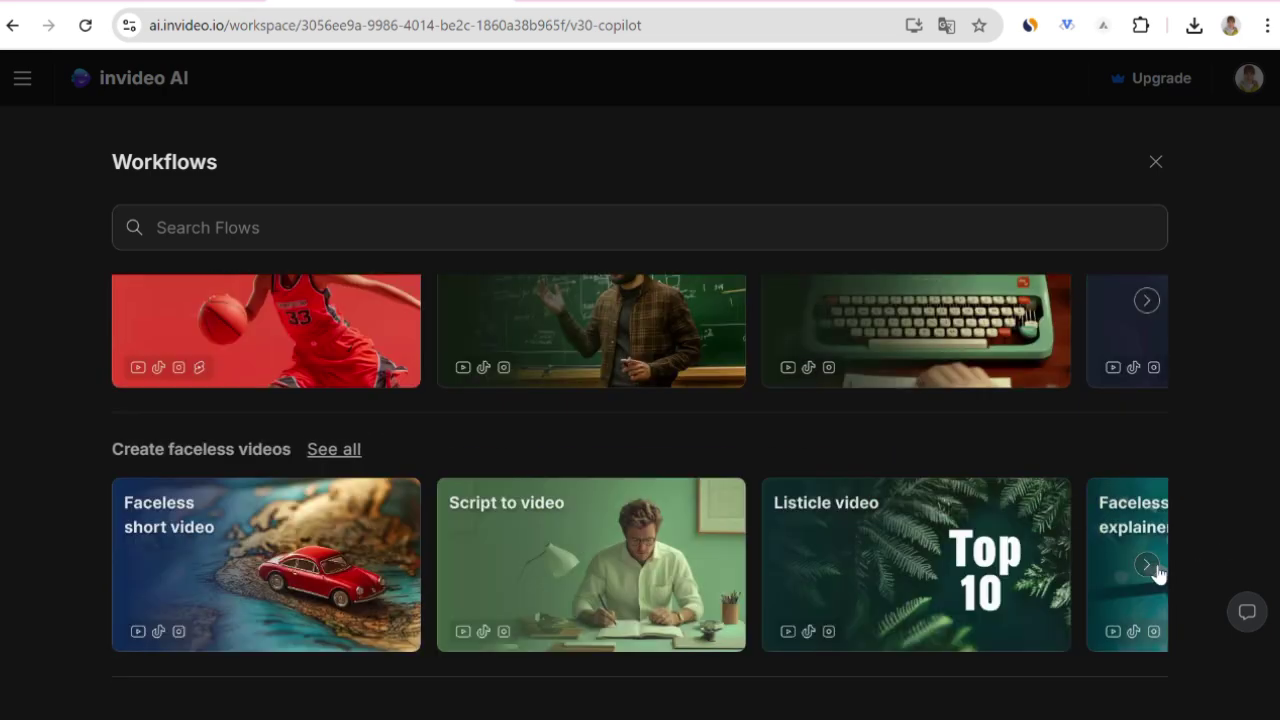
pyautogui.click(1148, 566)
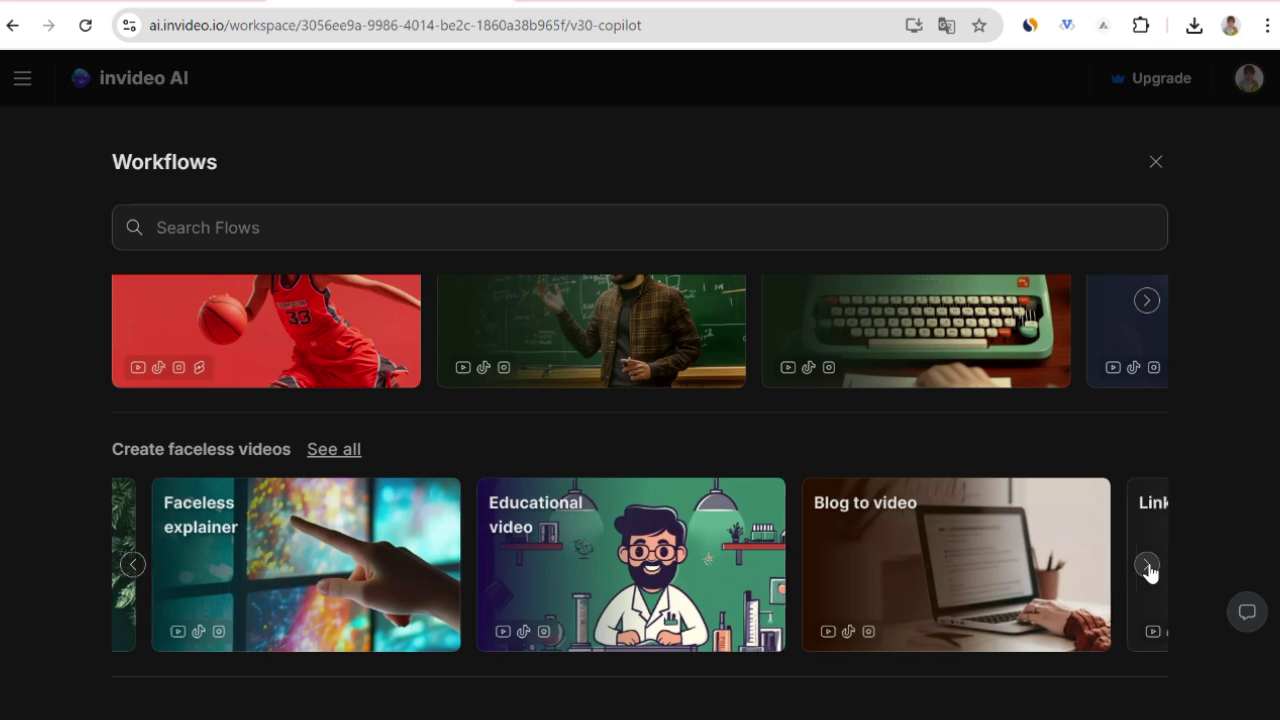
pyautogui.click(1148, 566)
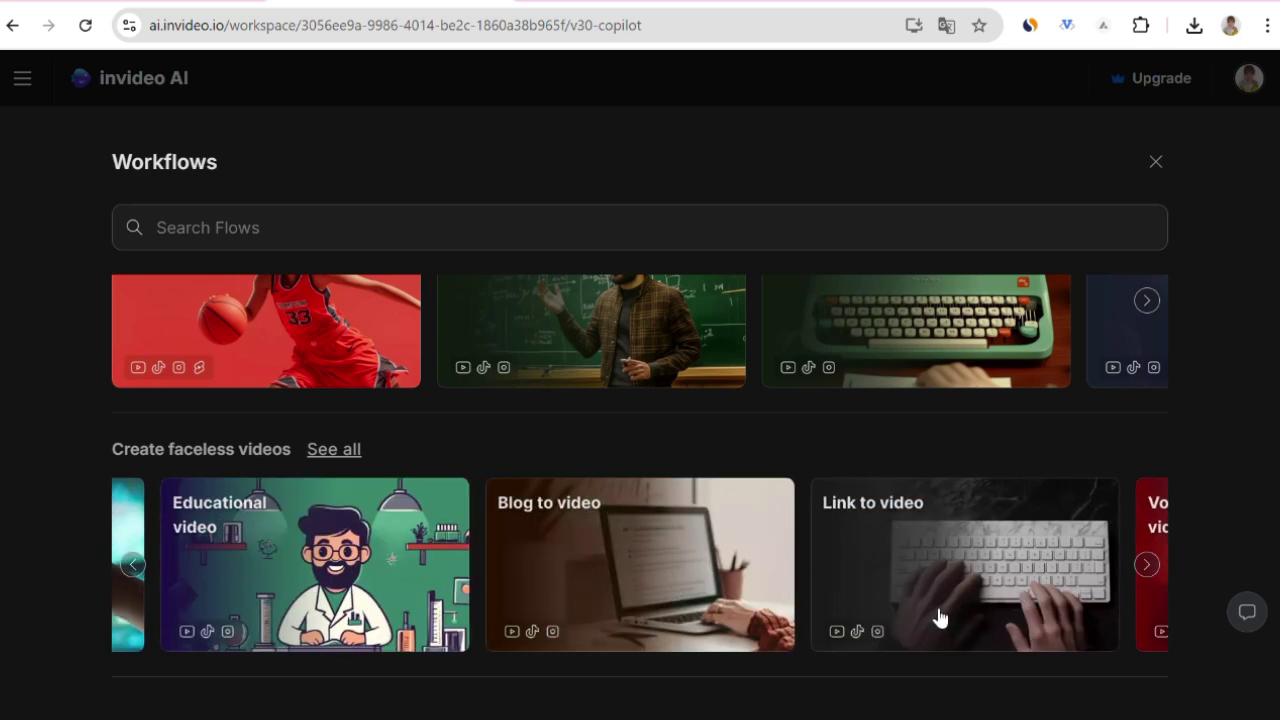
# - Preview and close the Blog to video workflow, then open Link to video
pyautogui.click(580, 568)
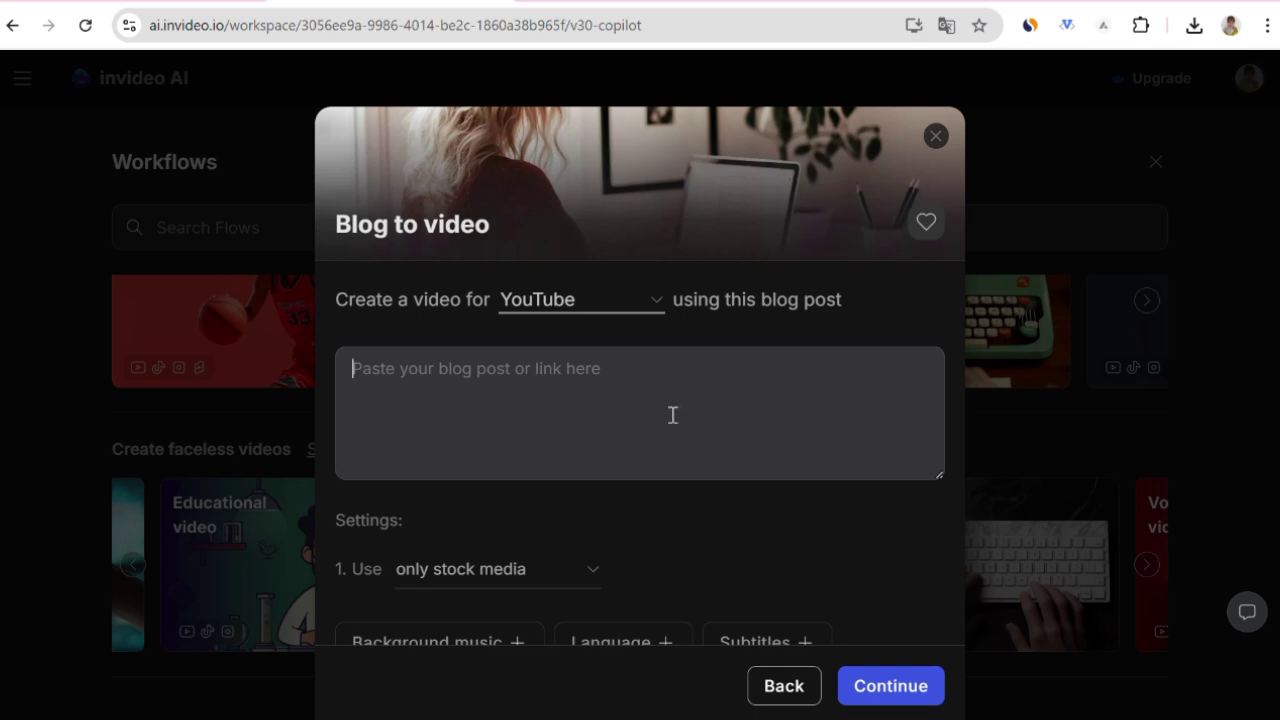
pyautogui.scroll(-2, 673, 415)
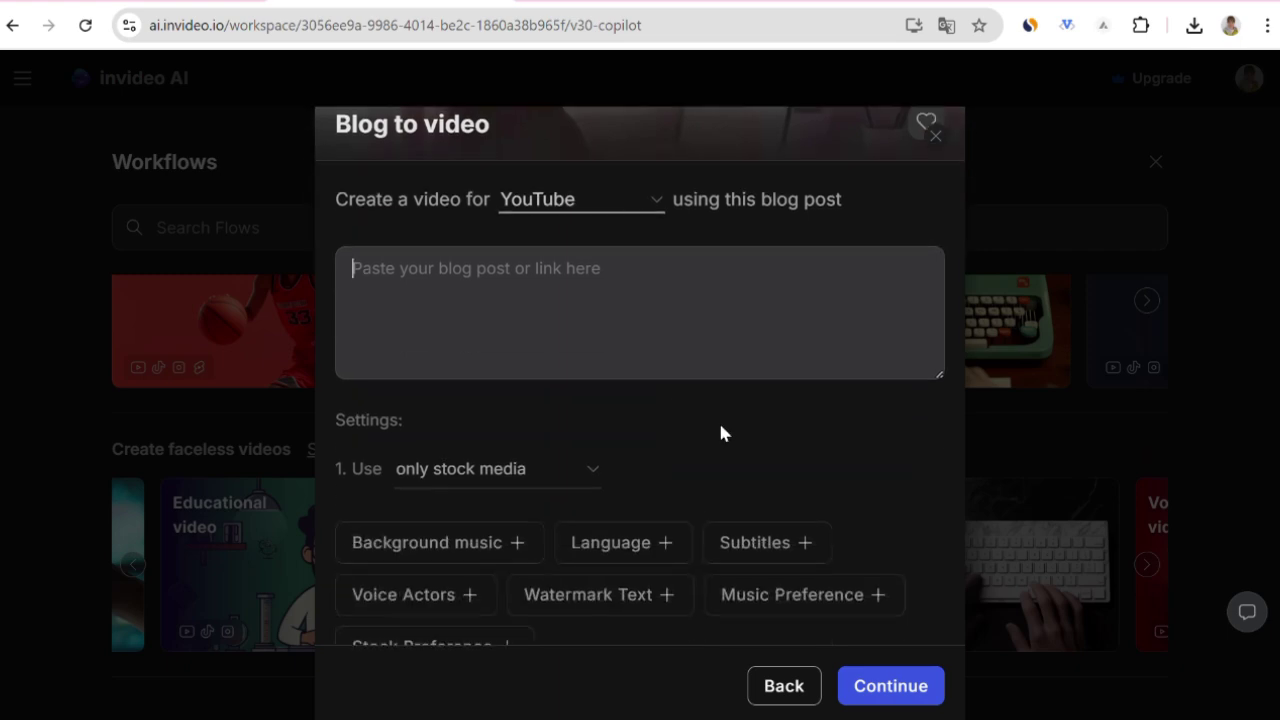
pyautogui.scroll(2, 723, 432)
pyautogui.click(936, 136)
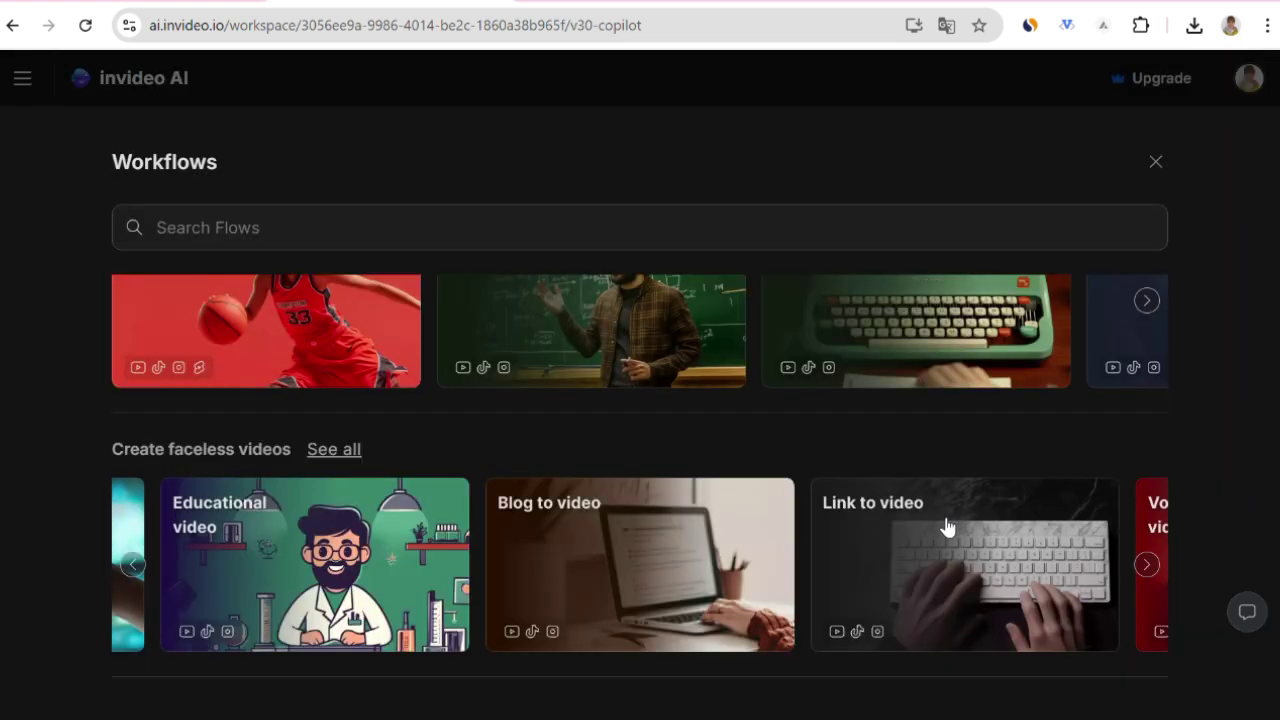
pyautogui.click(947, 527)
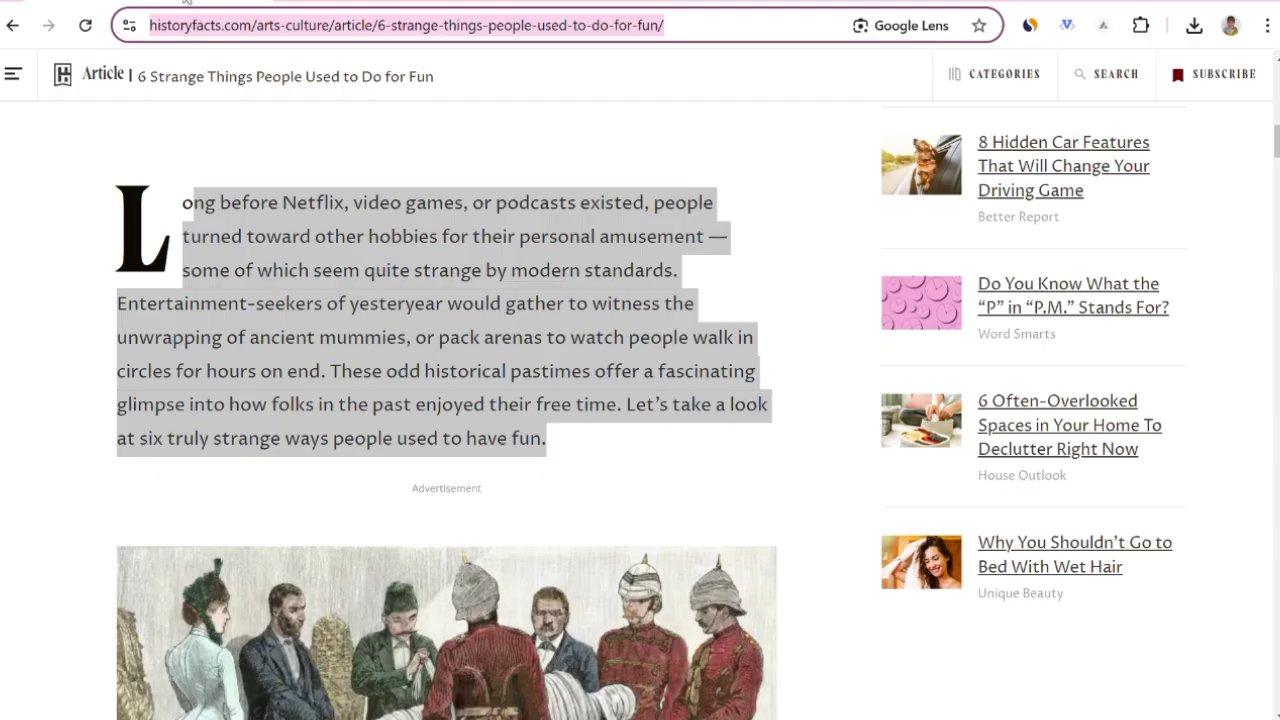
# - Paste the HistoryFacts article URL, keeping YouTube as platform and only stock media
pyautogui.write('https://historyfacts.com/arts-culture/article/6-strange-things-people-used-to-do-for-fun/')
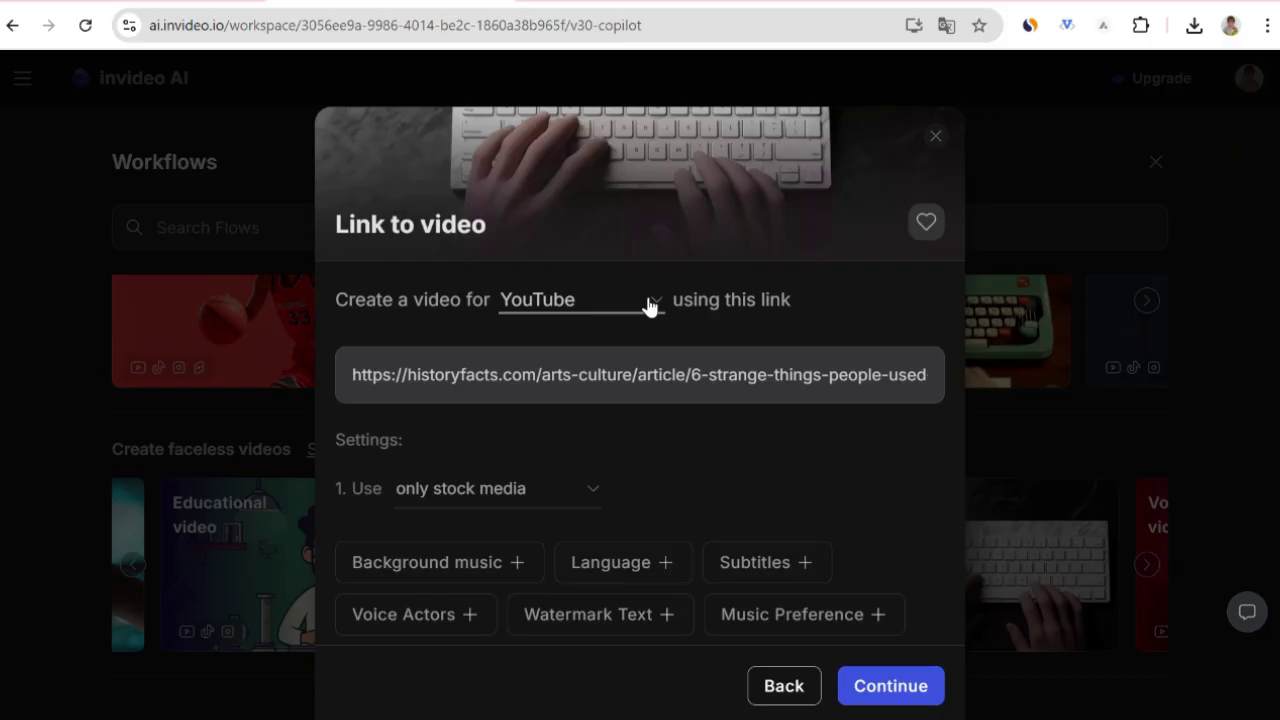
pyautogui.click(646, 303)
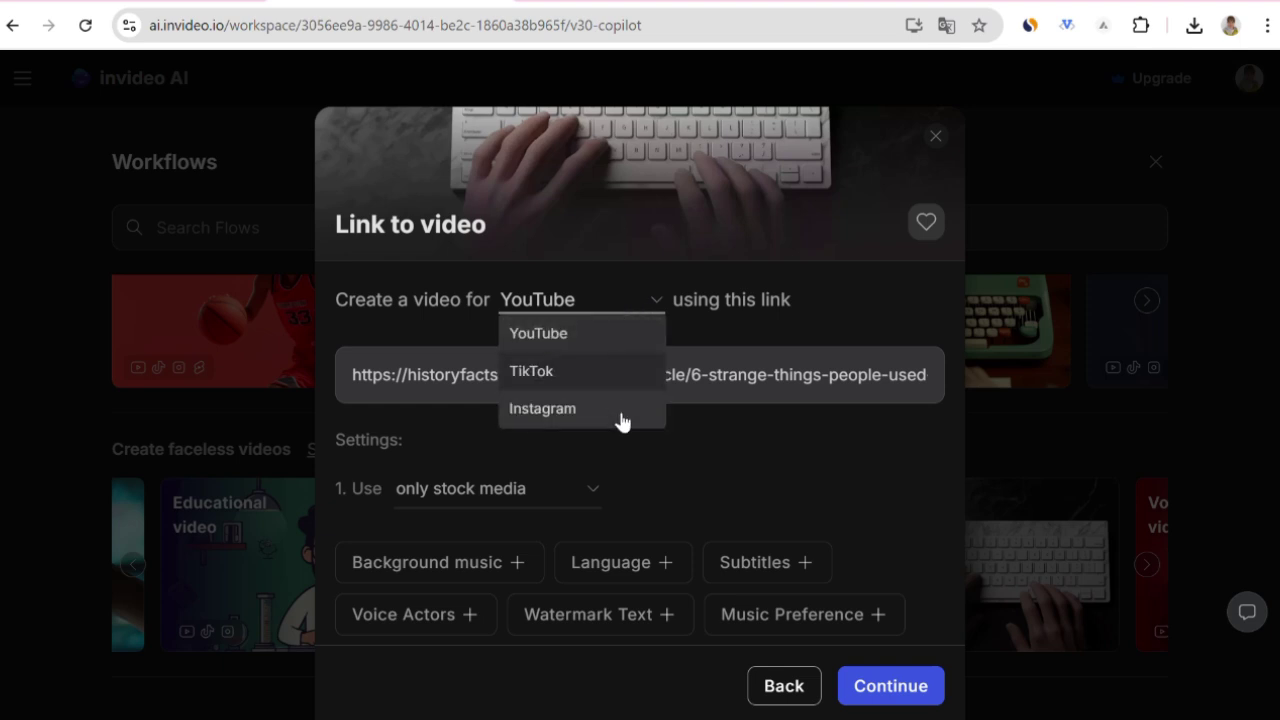
pyautogui.click(596, 339)
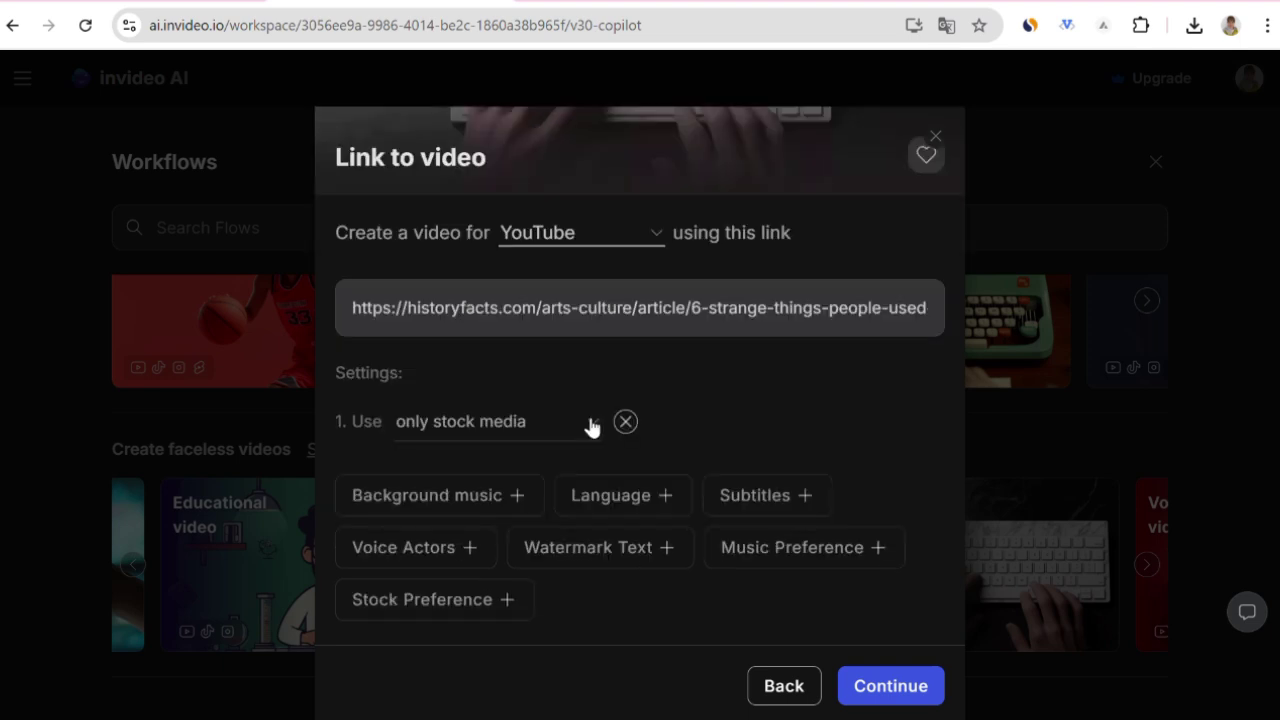
pyautogui.click(592, 427)
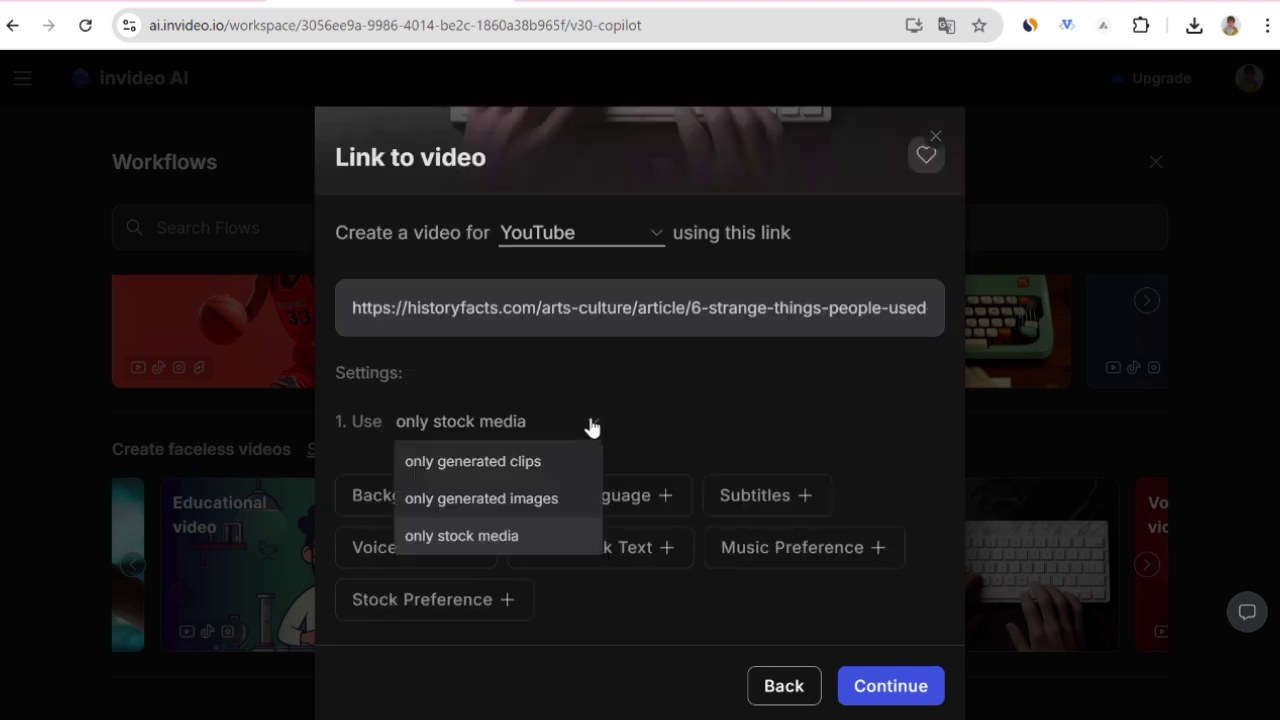
pyautogui.click(511, 540)
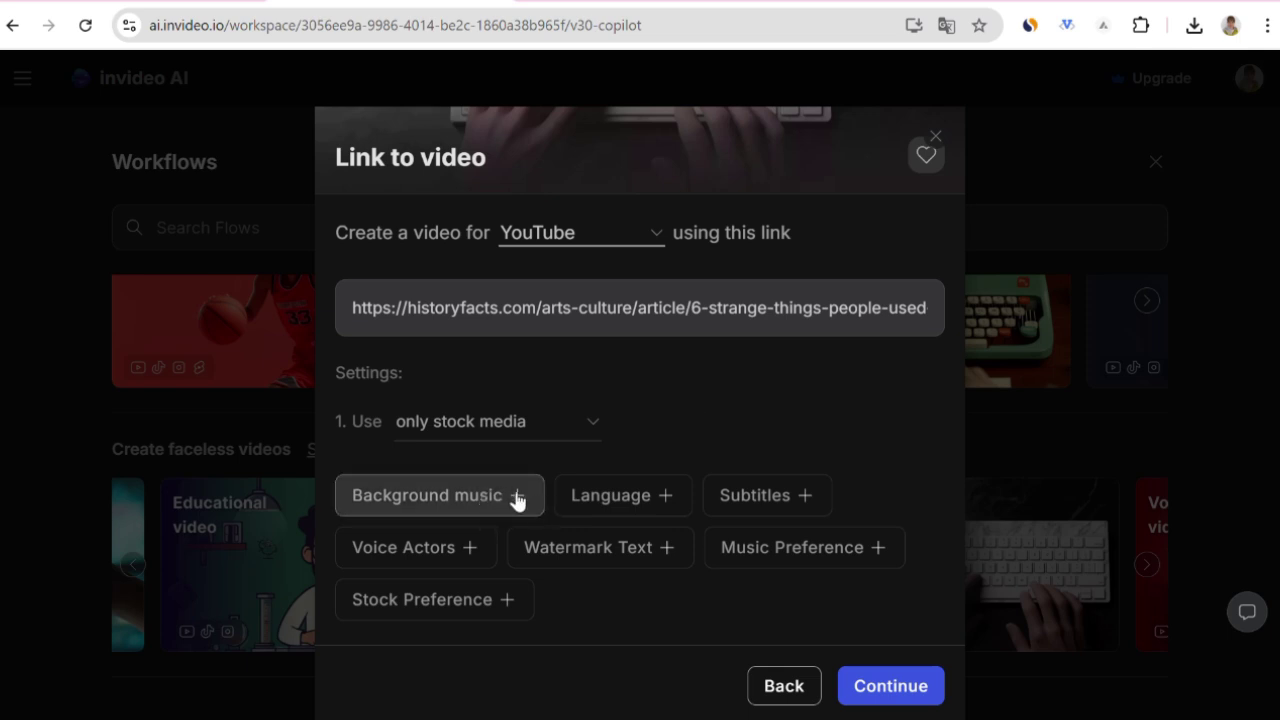
# - Set the video language to German and the background music to 'documentary'
pyautogui.click(661, 500)
pyautogui.click(646, 484)
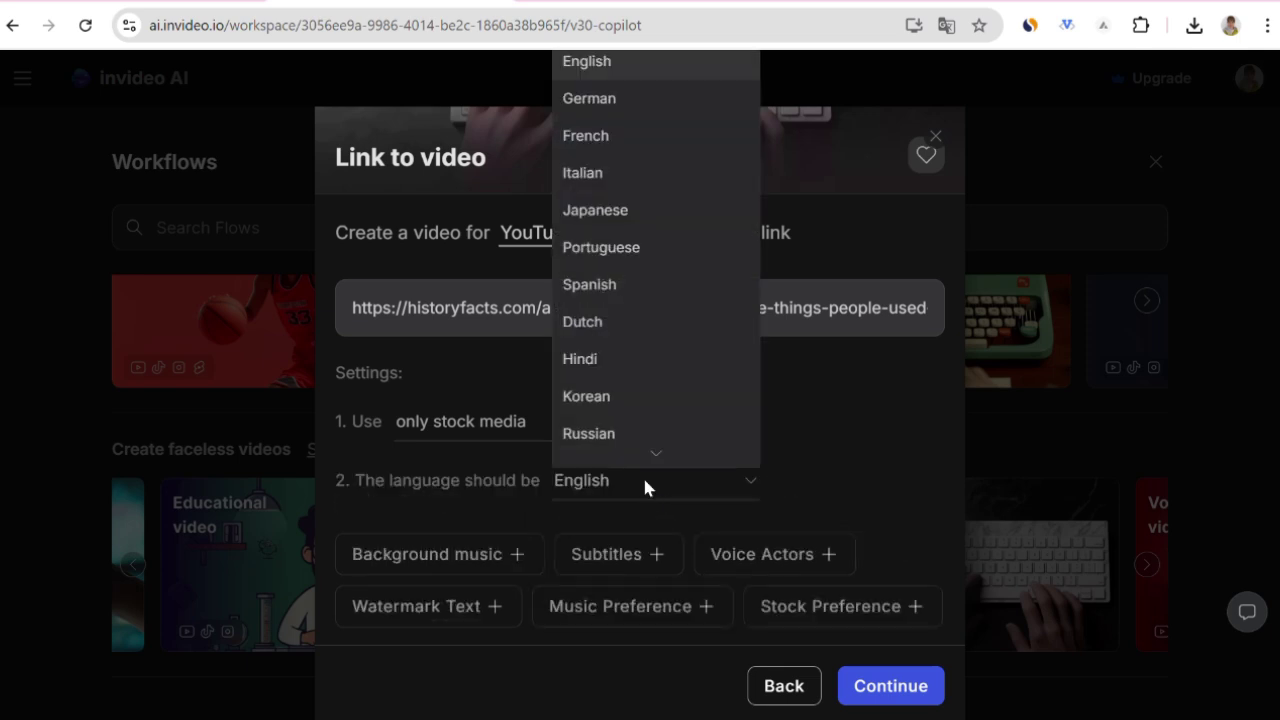
pyautogui.click(599, 100)
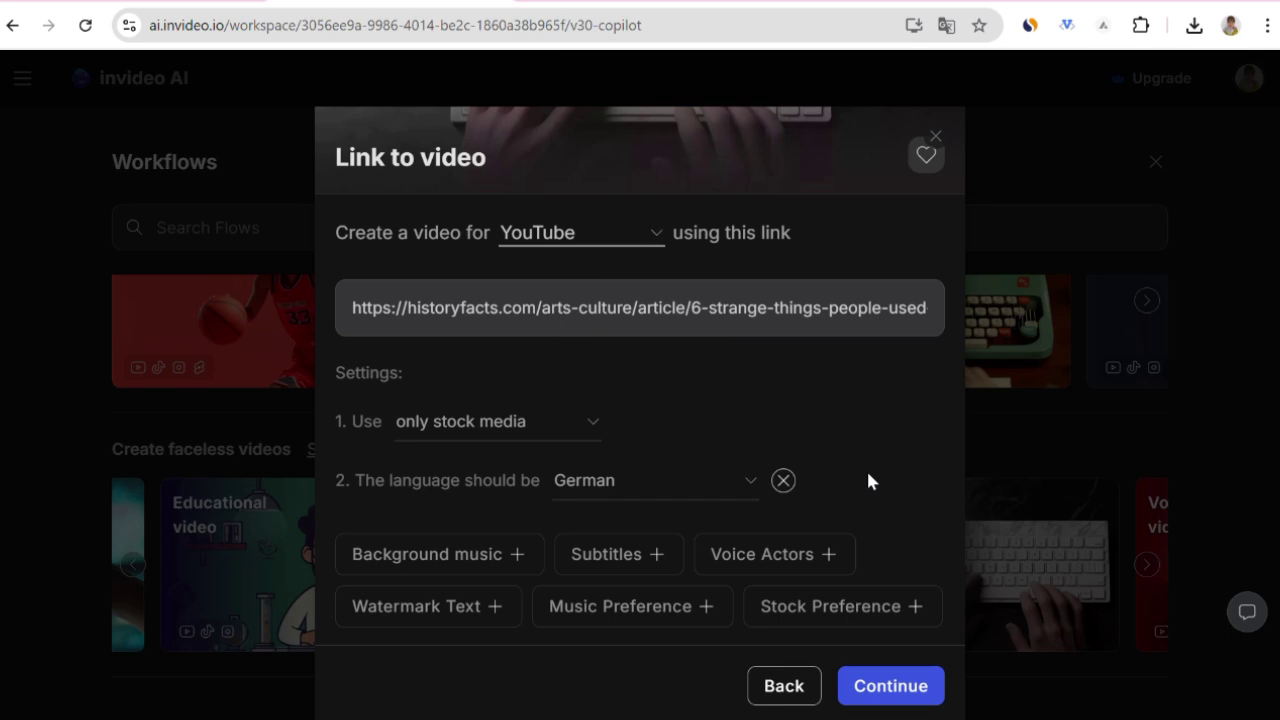
pyautogui.click(524, 550)
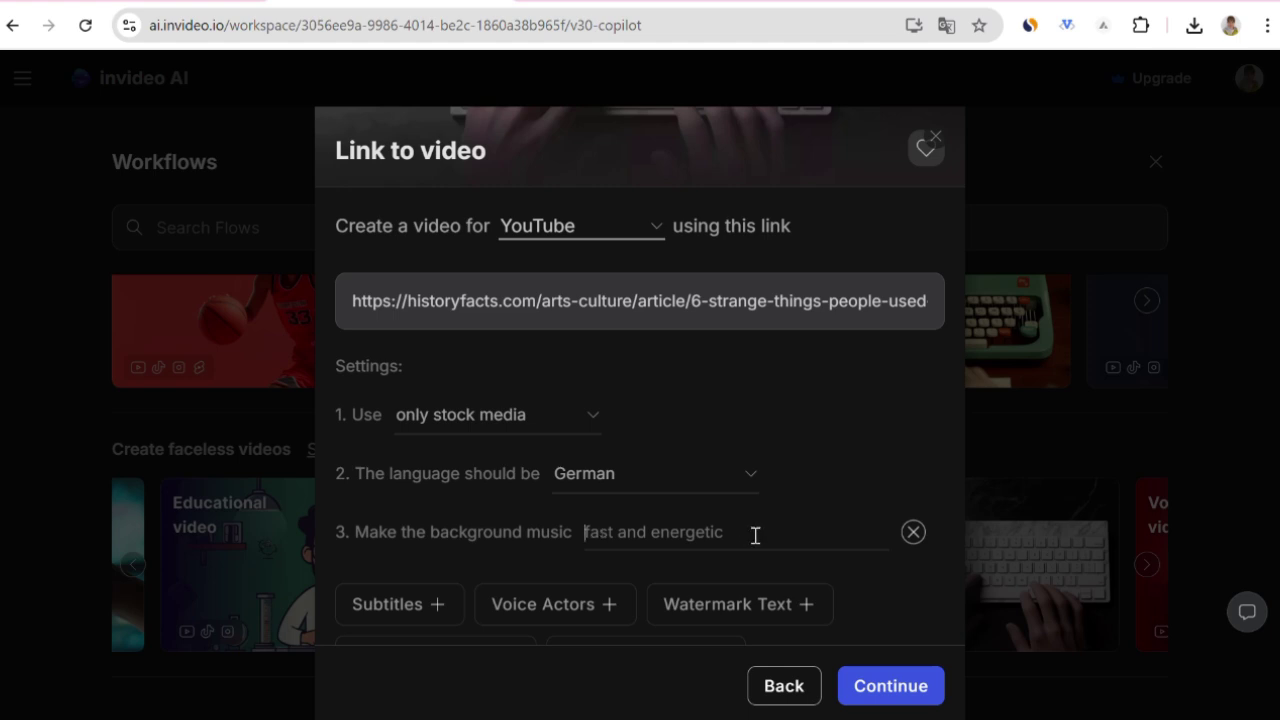
pyautogui.write('documentary')
pyautogui.scroll(-1, 516, 530)
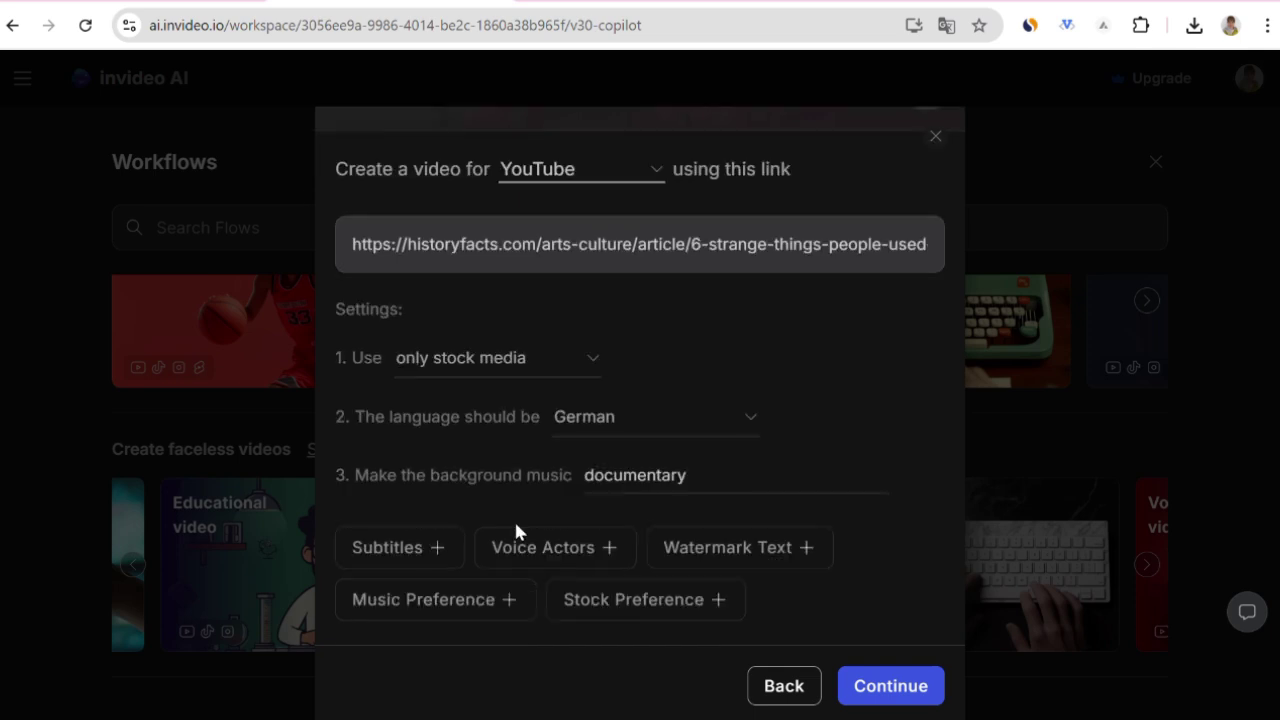
# - Add a subtitle style setting, then remove it without choosing a style
pyautogui.click(400, 550)
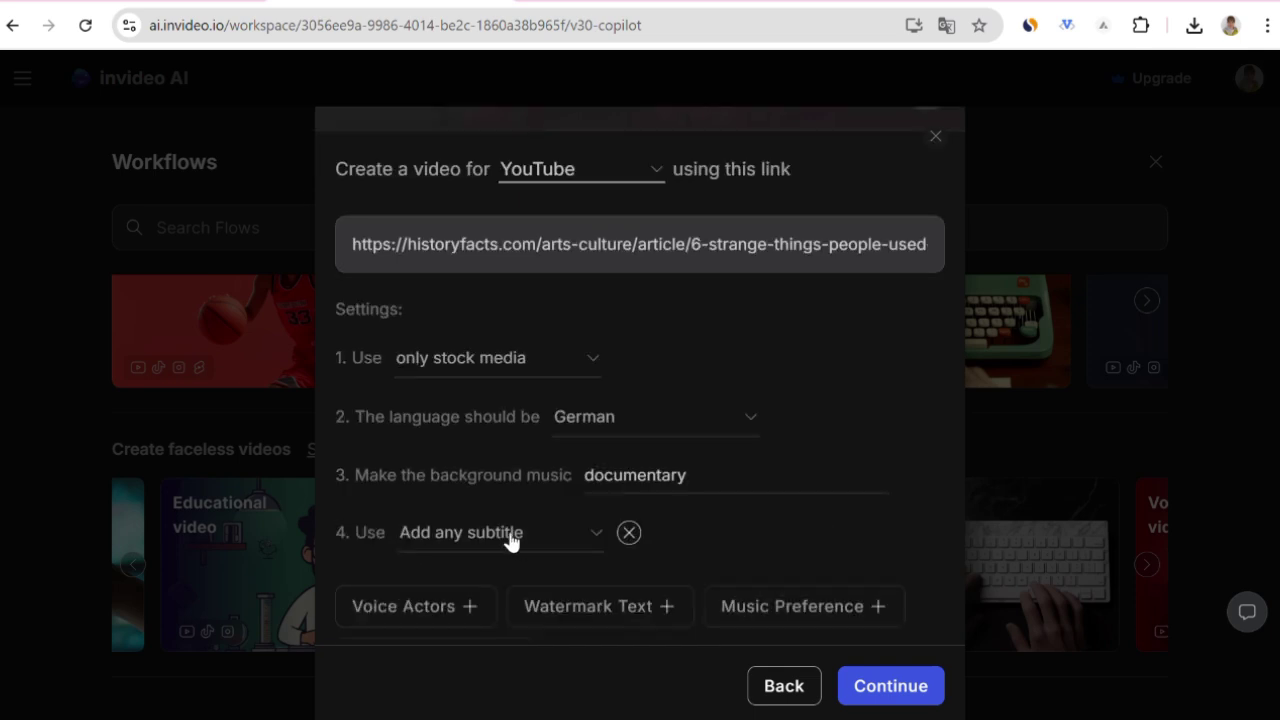
pyautogui.click(510, 533)
pyautogui.scroll(-1, 500, 466)
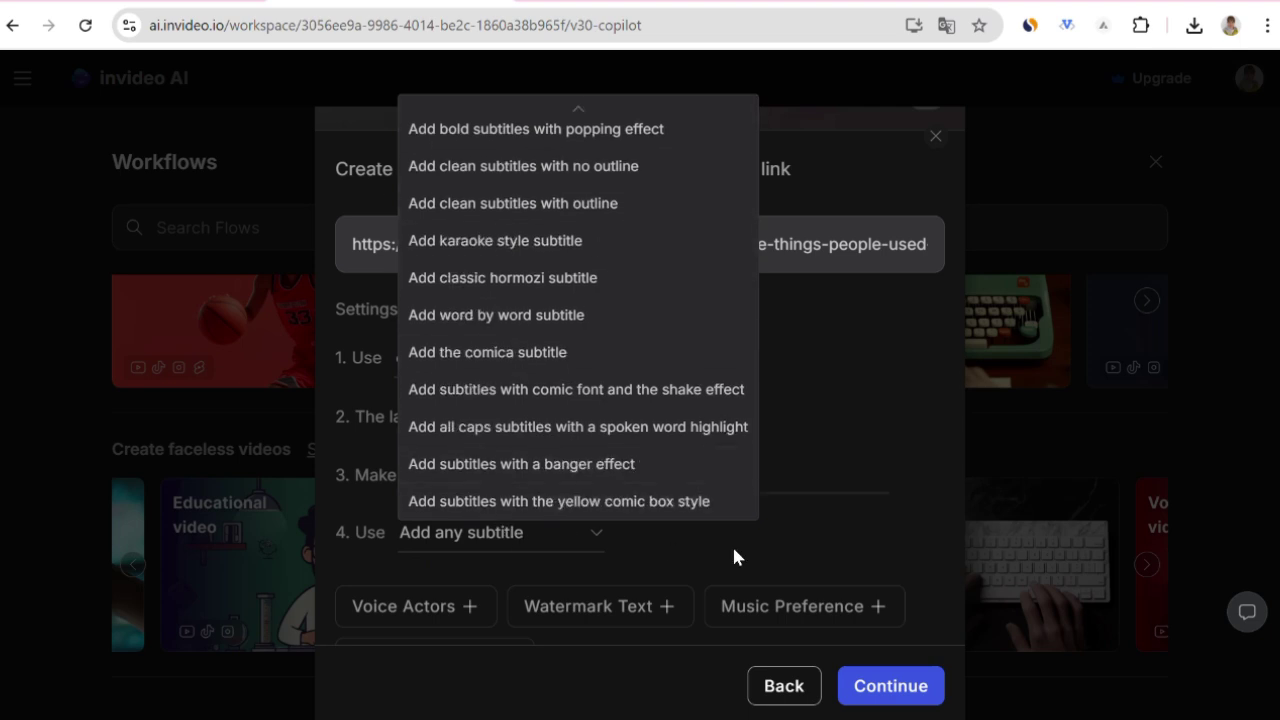
pyautogui.click(719, 568)
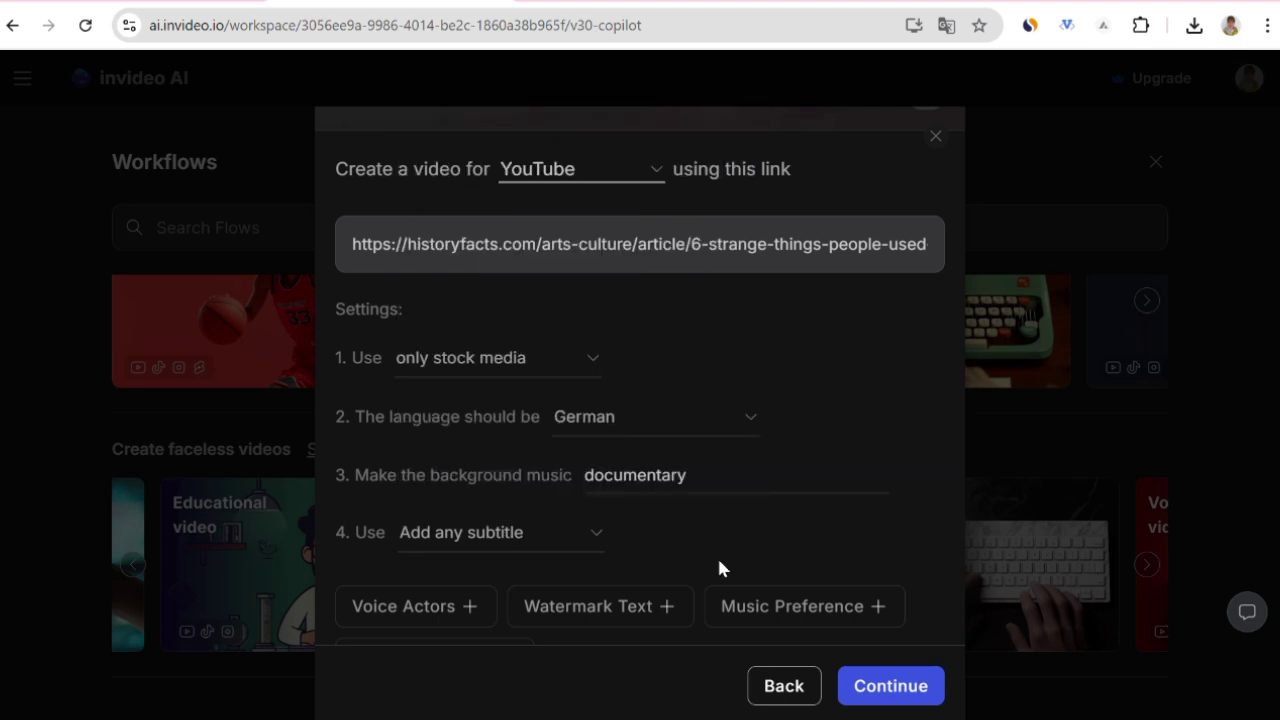
pyautogui.click(626, 532)
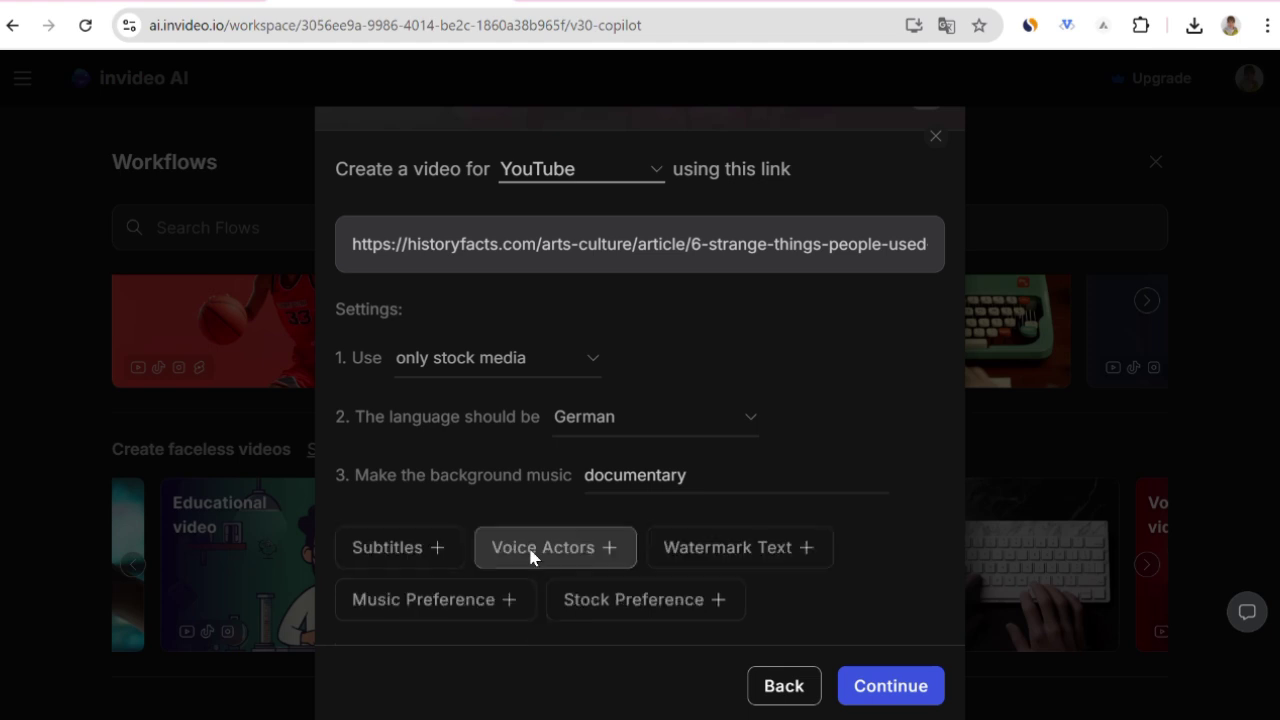
# - Add a voice setting and make the narrator's voice male
pyautogui.click(531, 554)
pyautogui.click(300, 525)
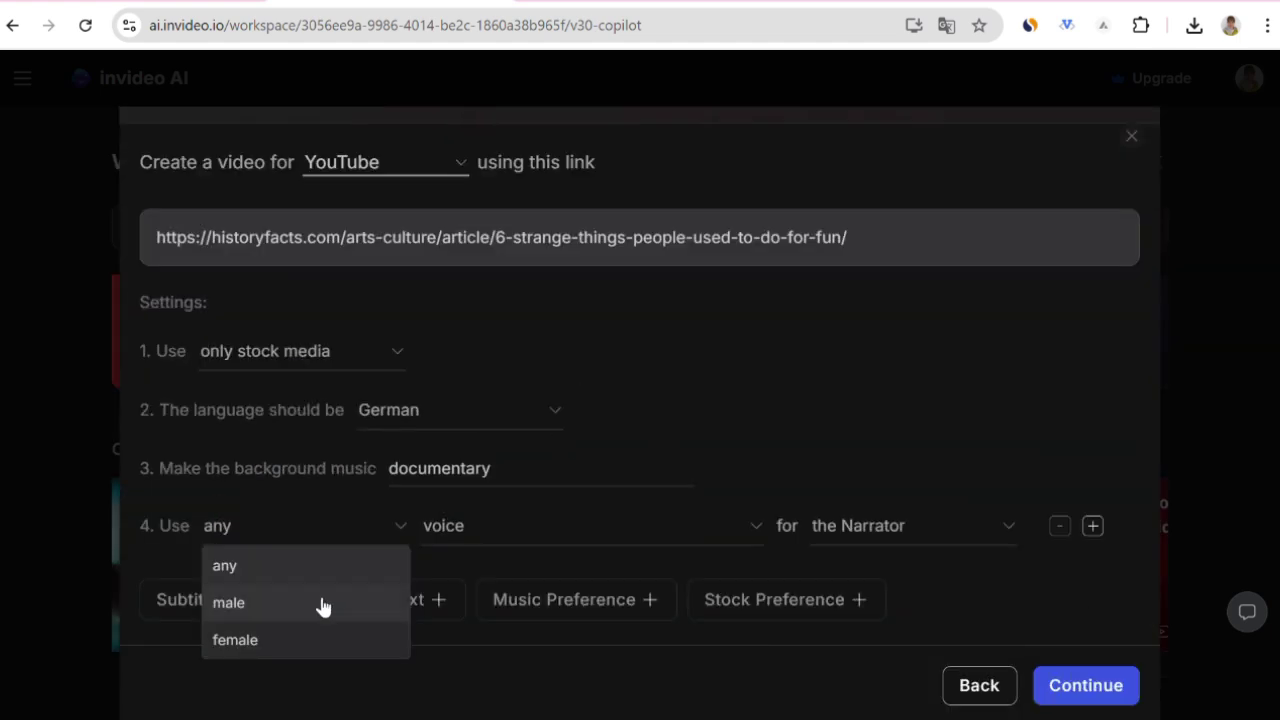
pyautogui.click(322, 600)
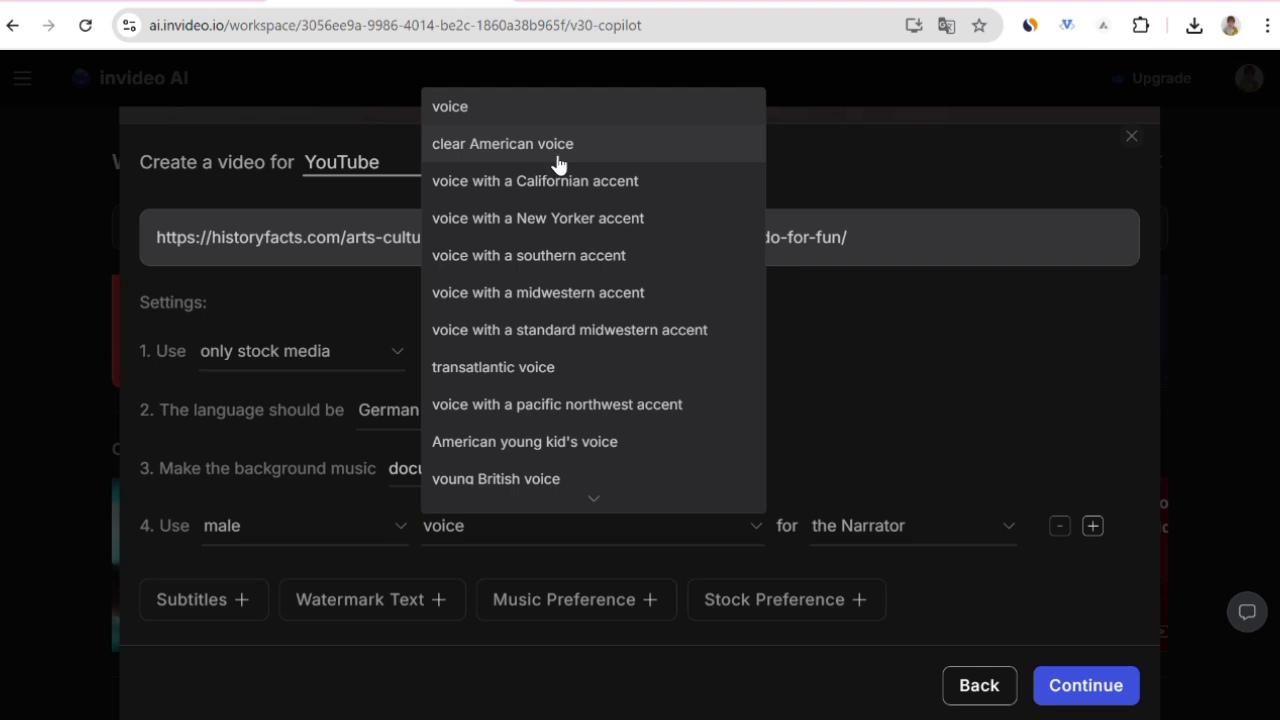
pyautogui.scroll(-3, 663, 280)
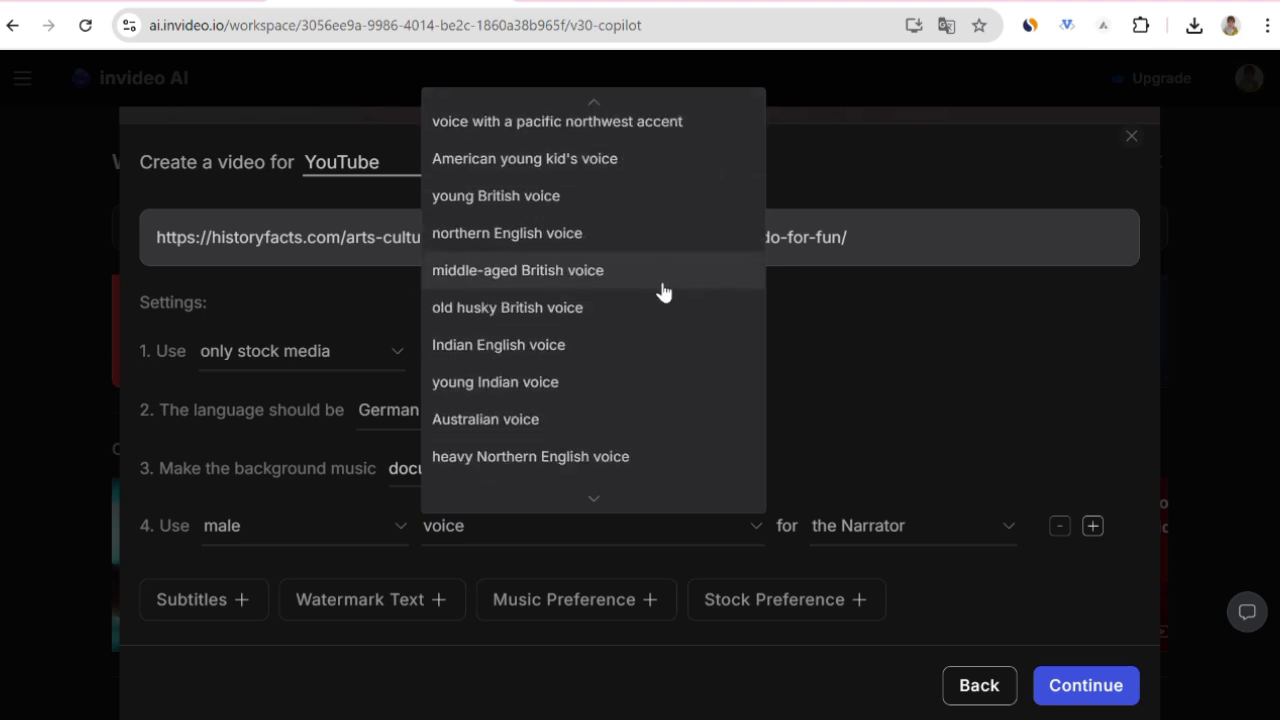
pyautogui.scroll(-3, 662, 290)
pyautogui.scroll(-3, 660, 305)
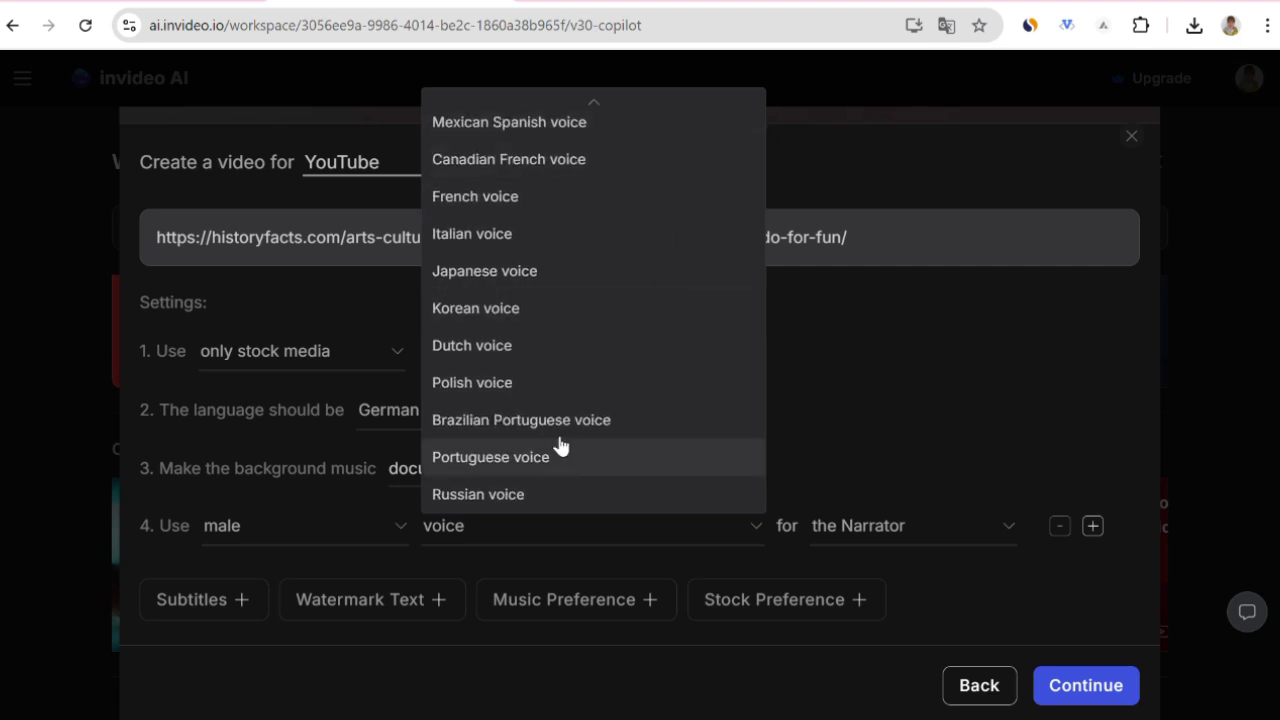
pyautogui.scroll(3, 600, 295)
pyautogui.scroll(3, 590, 274)
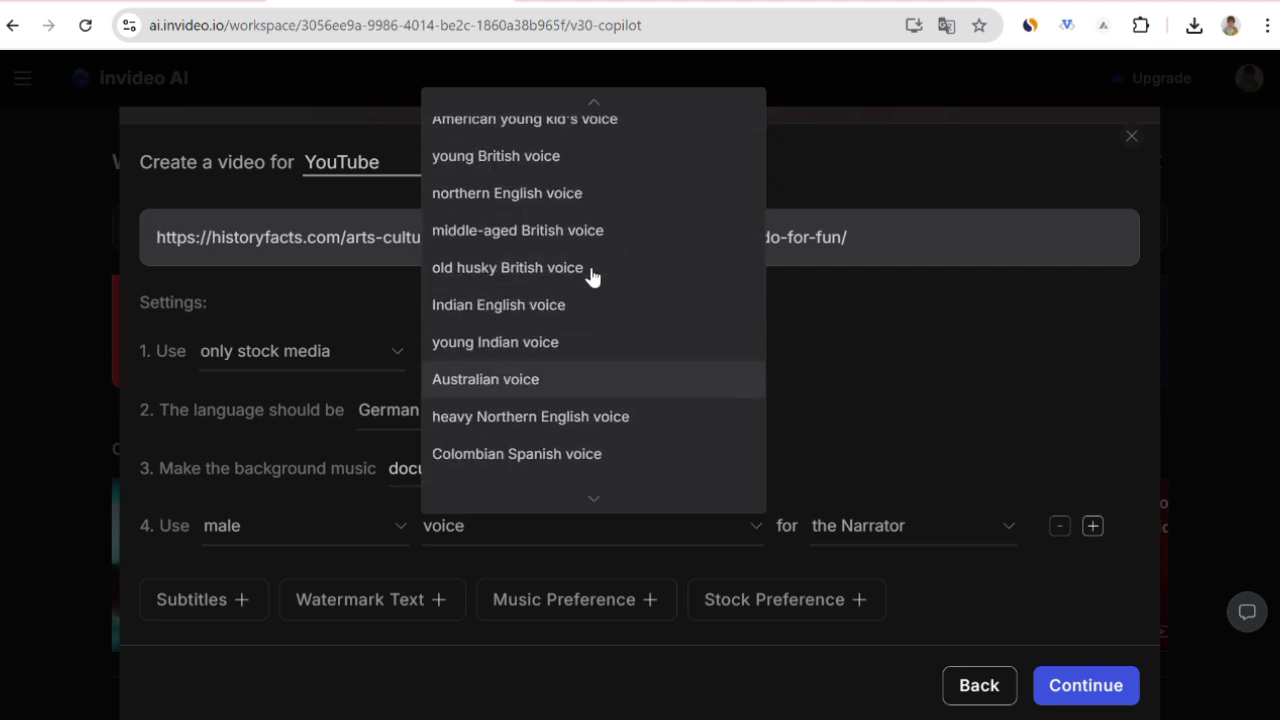
pyautogui.scroll(3, 574, 300)
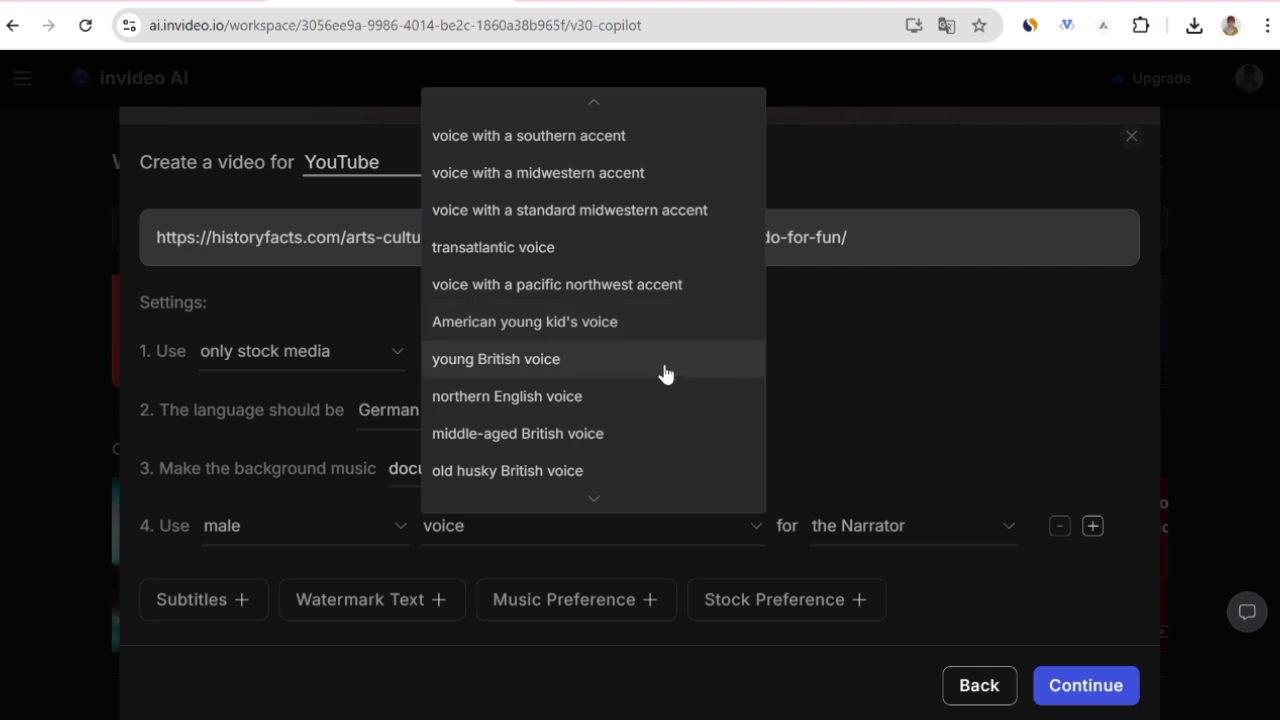
pyautogui.scroll(3, 600, 300)
# - Keep plain voice with Narrator as speaker, and add a watermark text line
pyautogui.click(474, 117)
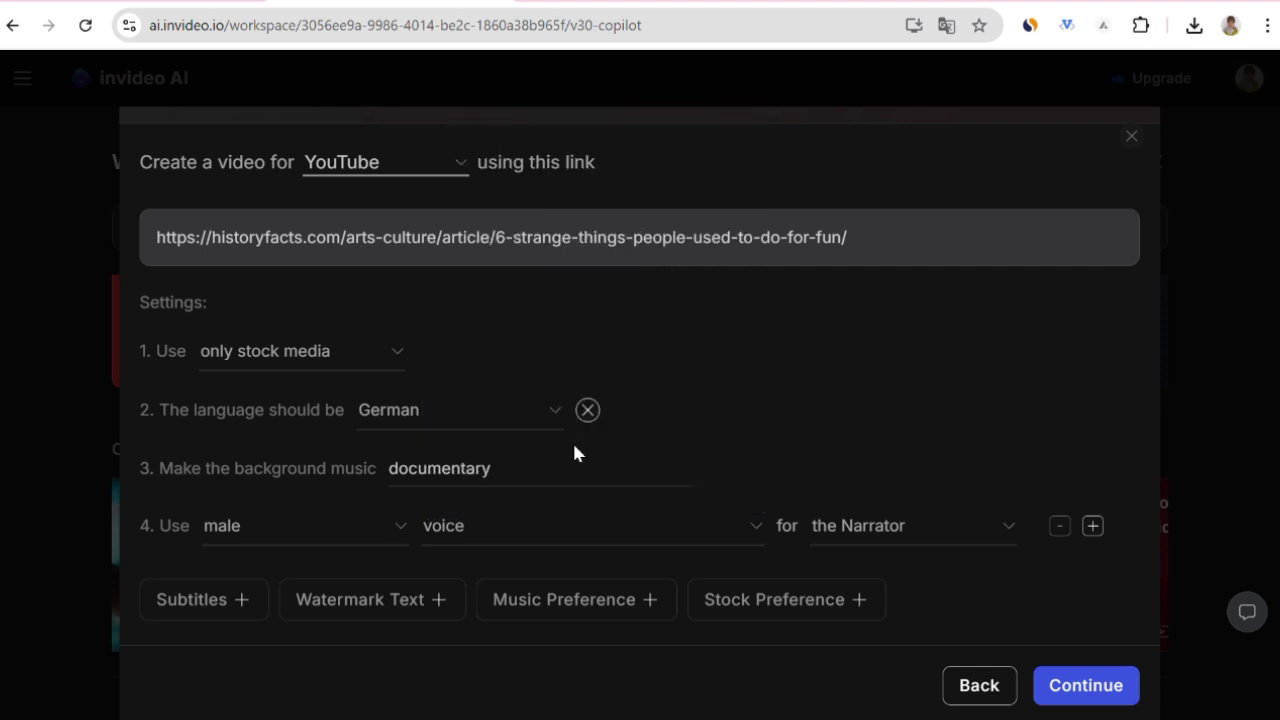
pyautogui.click(546, 540)
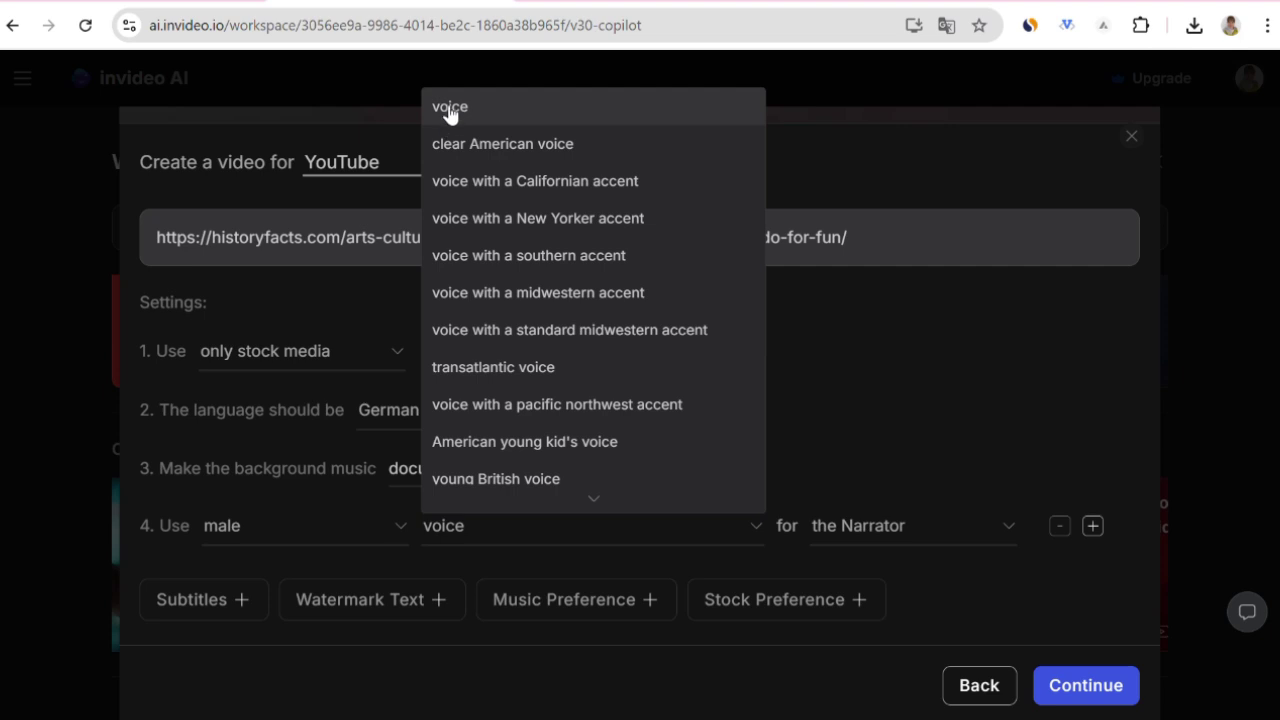
pyautogui.click(450, 108)
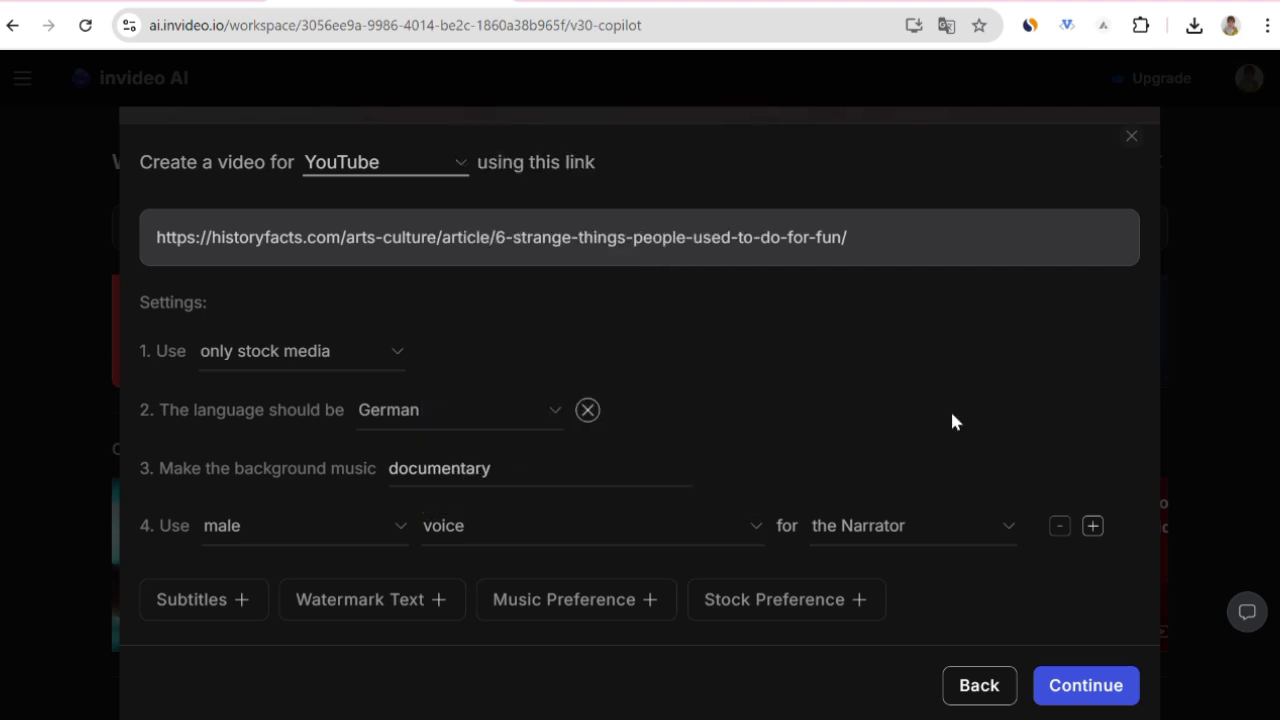
pyautogui.click(952, 526)
pyautogui.click(952, 526)
pyautogui.click(362, 600)
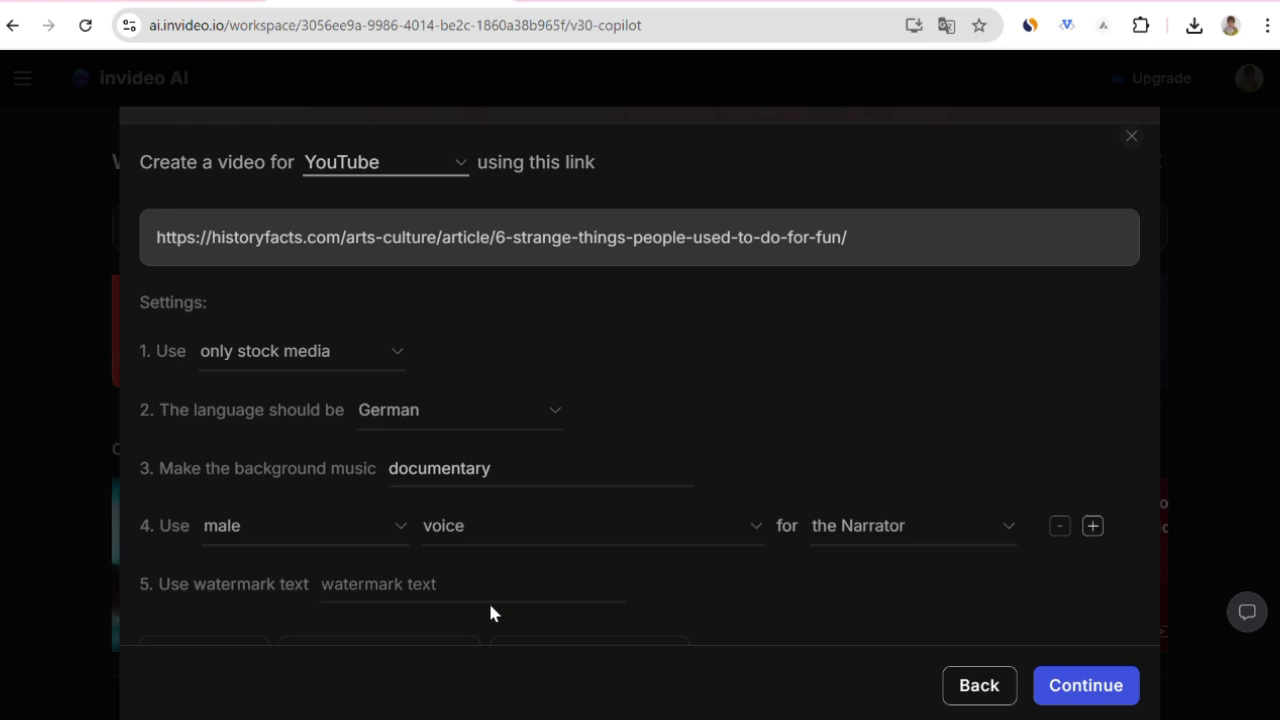
# - Remove the watermark text and set music preference to 'Use Youtube Audio Library only'
pyautogui.click(648, 584)
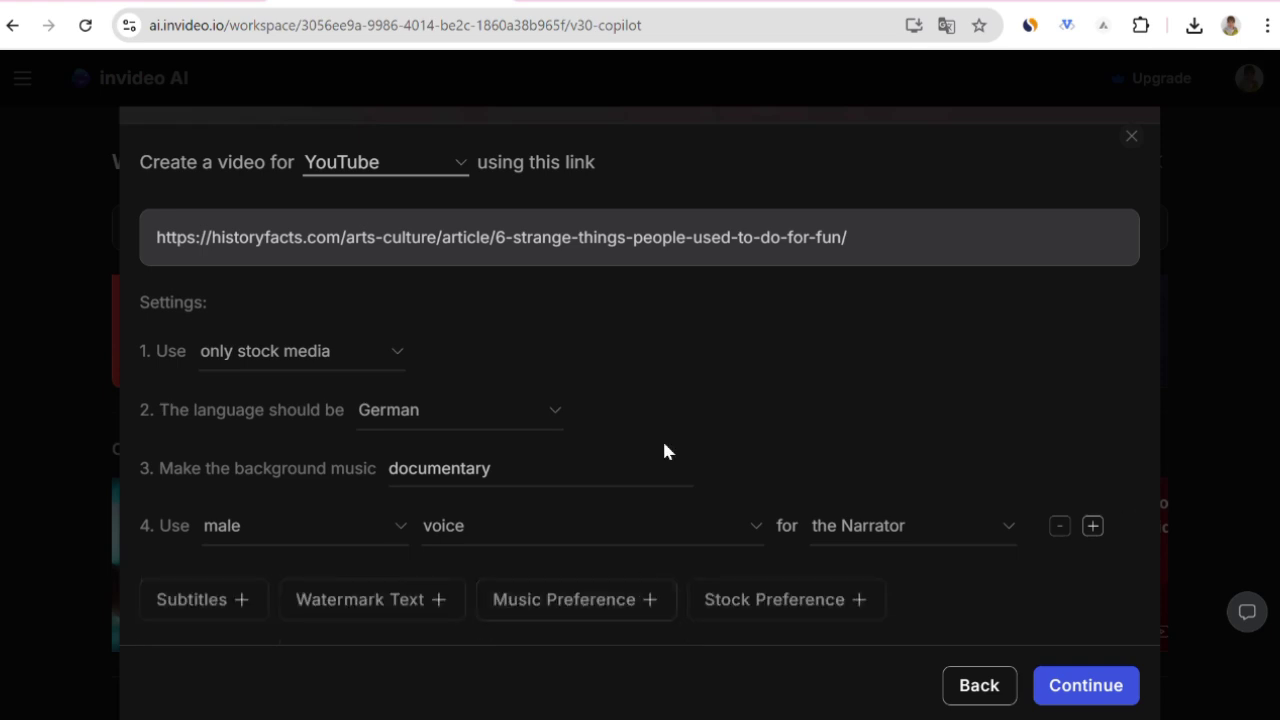
pyautogui.click(565, 600)
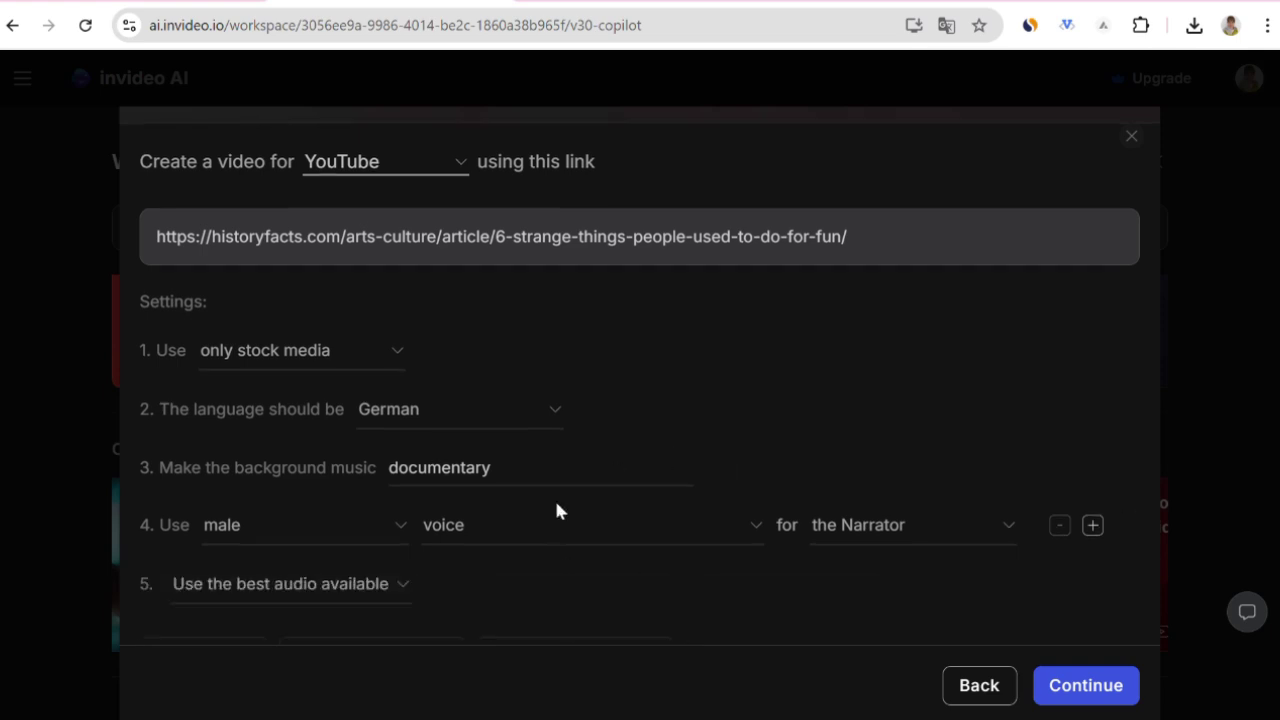
pyautogui.click(390, 583)
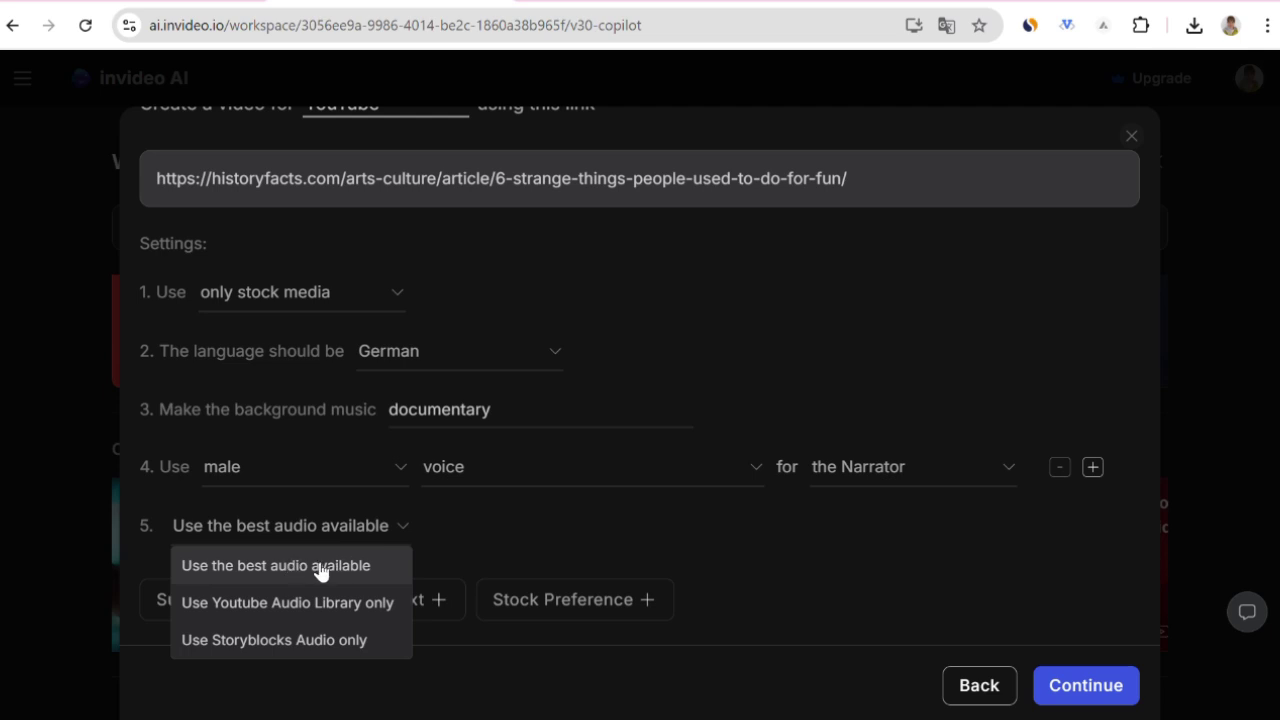
pyautogui.click(310, 605)
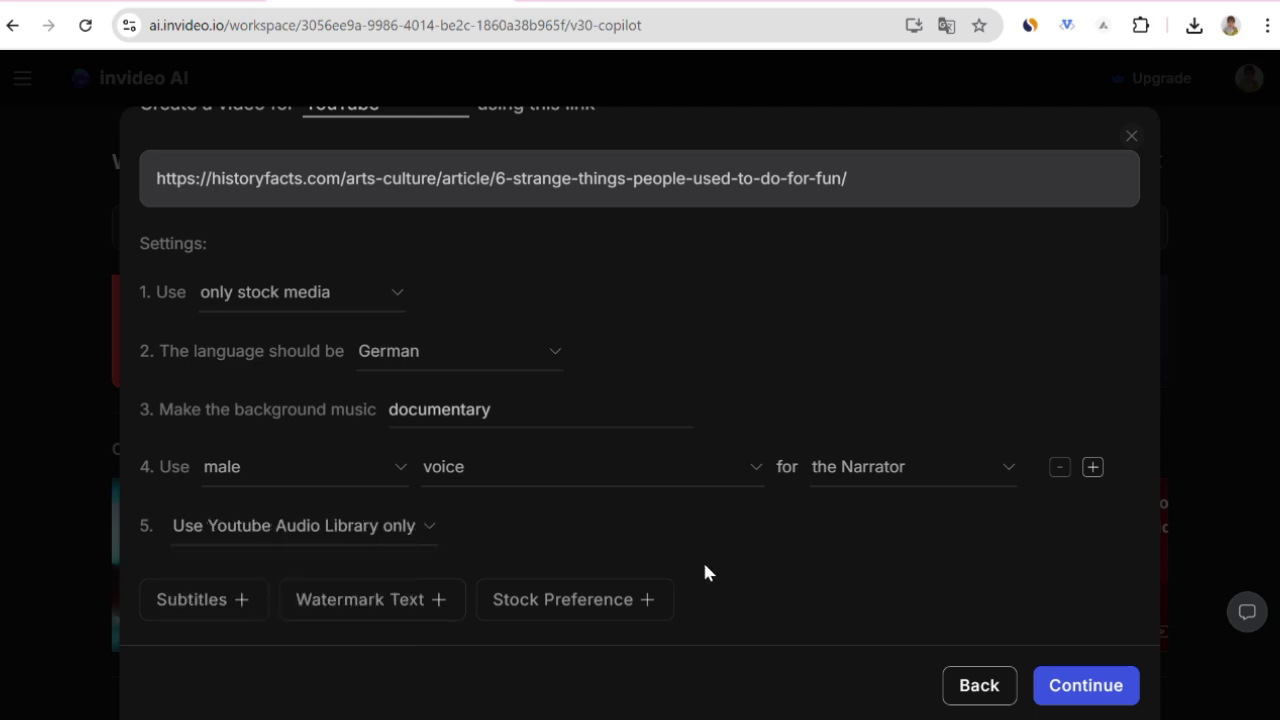
# - Add and remove a Stock Preference, then turn the settings into the main prompt
pyautogui.click(575, 600)
pyautogui.click(330, 588)
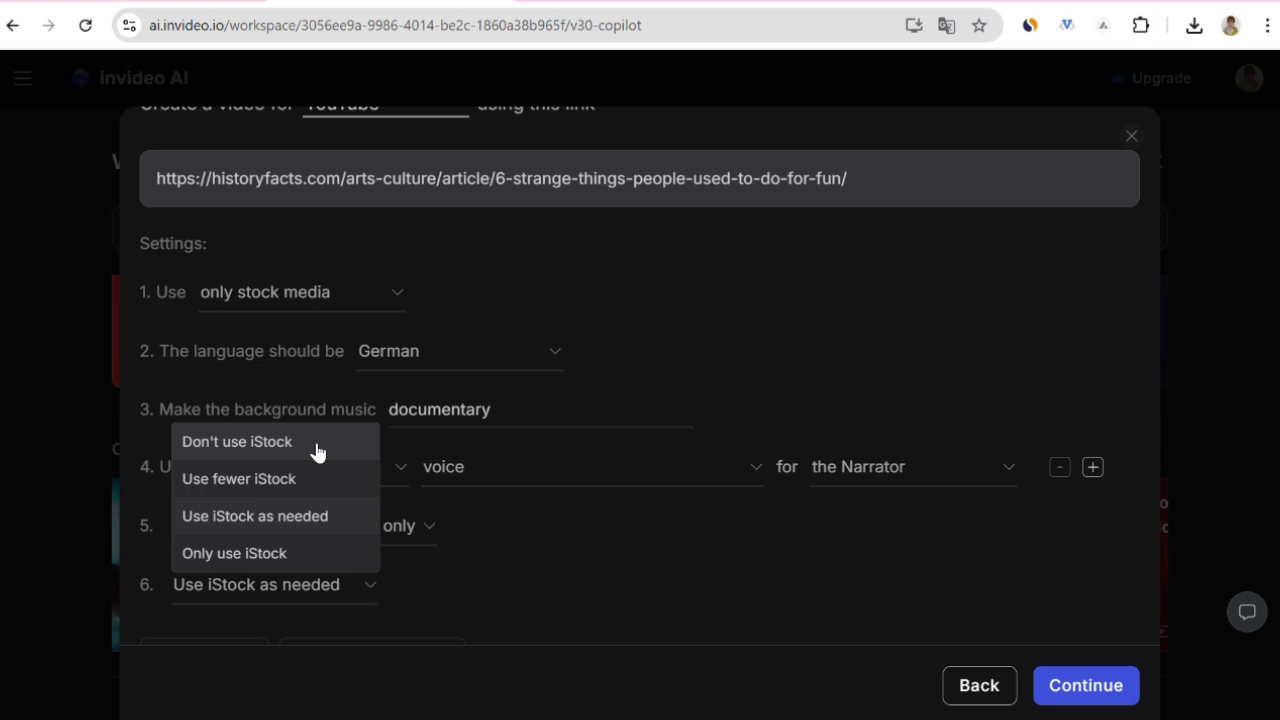
pyautogui.click(558, 542)
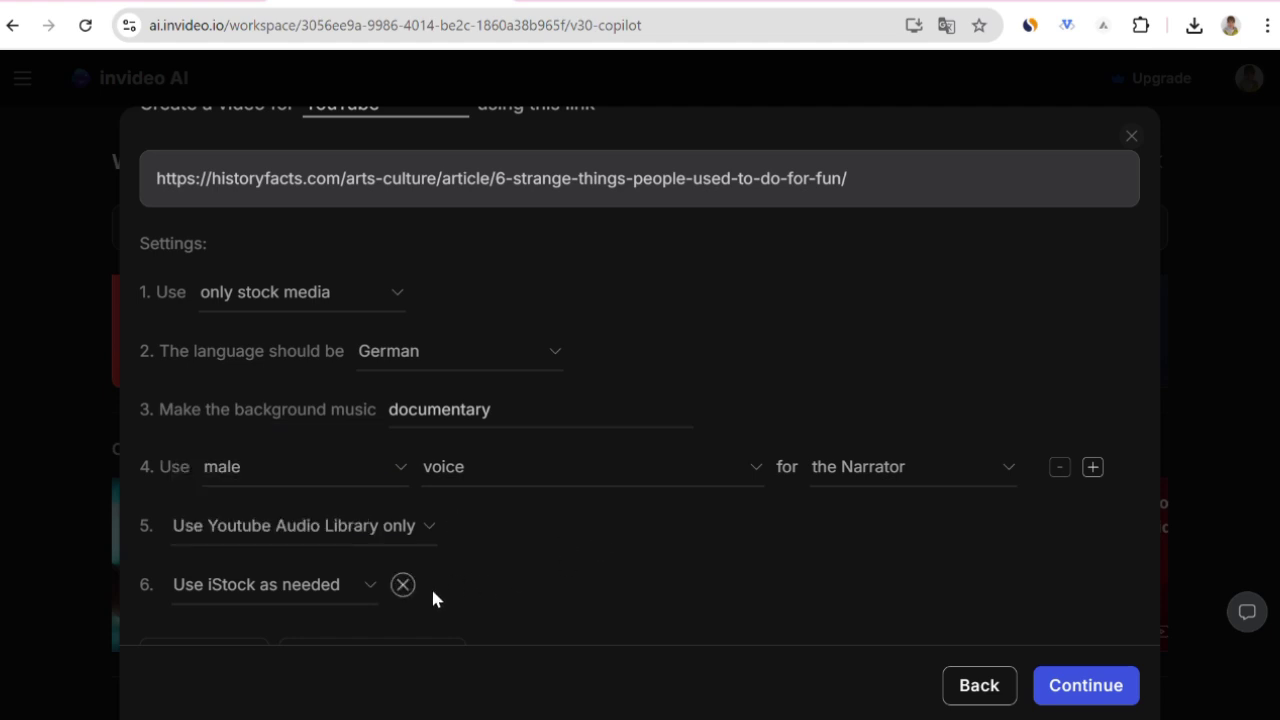
pyautogui.click(403, 584)
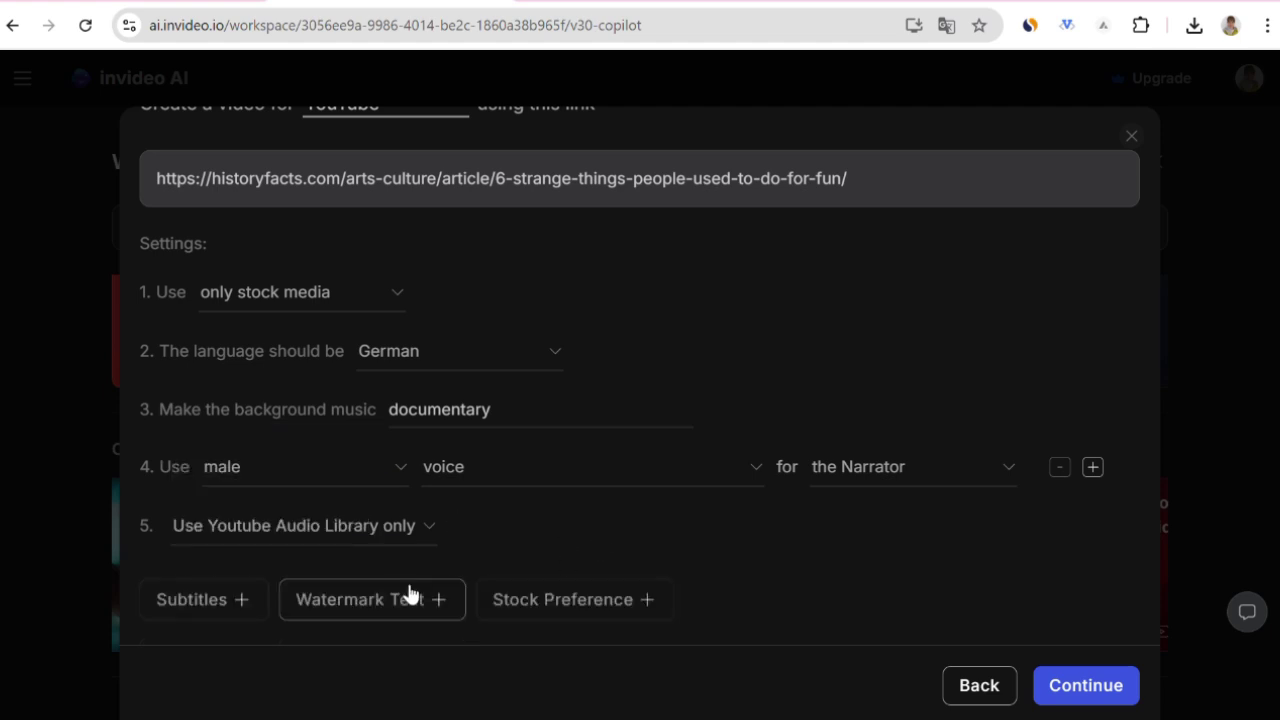
pyautogui.click(1084, 686)
# - Review the German, documentary music, male voice and Audio Library prompt lines, then generate the video
pyautogui.scroll(-5, 371, 286)
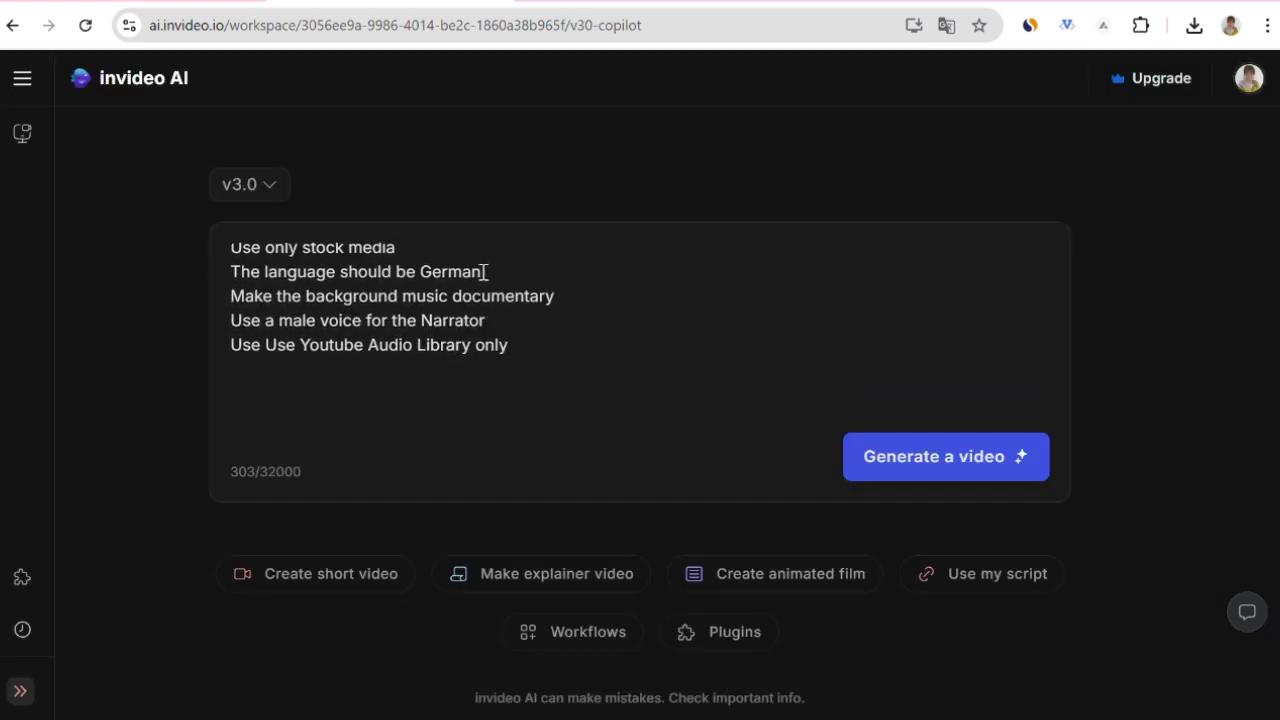
pyautogui.moveTo(549, 354); pyautogui.dragTo(443, 322)
pyautogui.scroll(2, 630, 365)
pyautogui.tripleClick(306, 374)
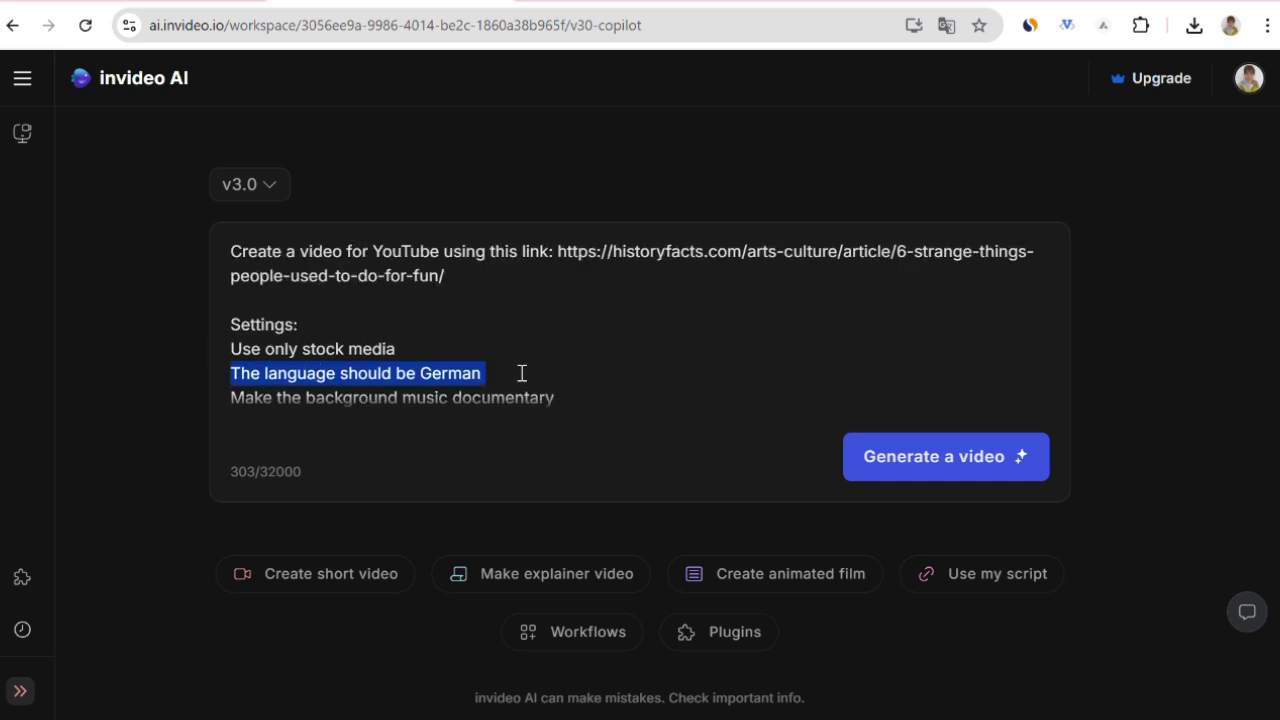
pyautogui.scroll(-2, 521, 373)
pyautogui.click(643, 360)
pyautogui.tripleClick(500, 294)
pyautogui.tripleClick(291, 321)
pyautogui.click(309, 366)
pyautogui.scroll(2, 625, 400)
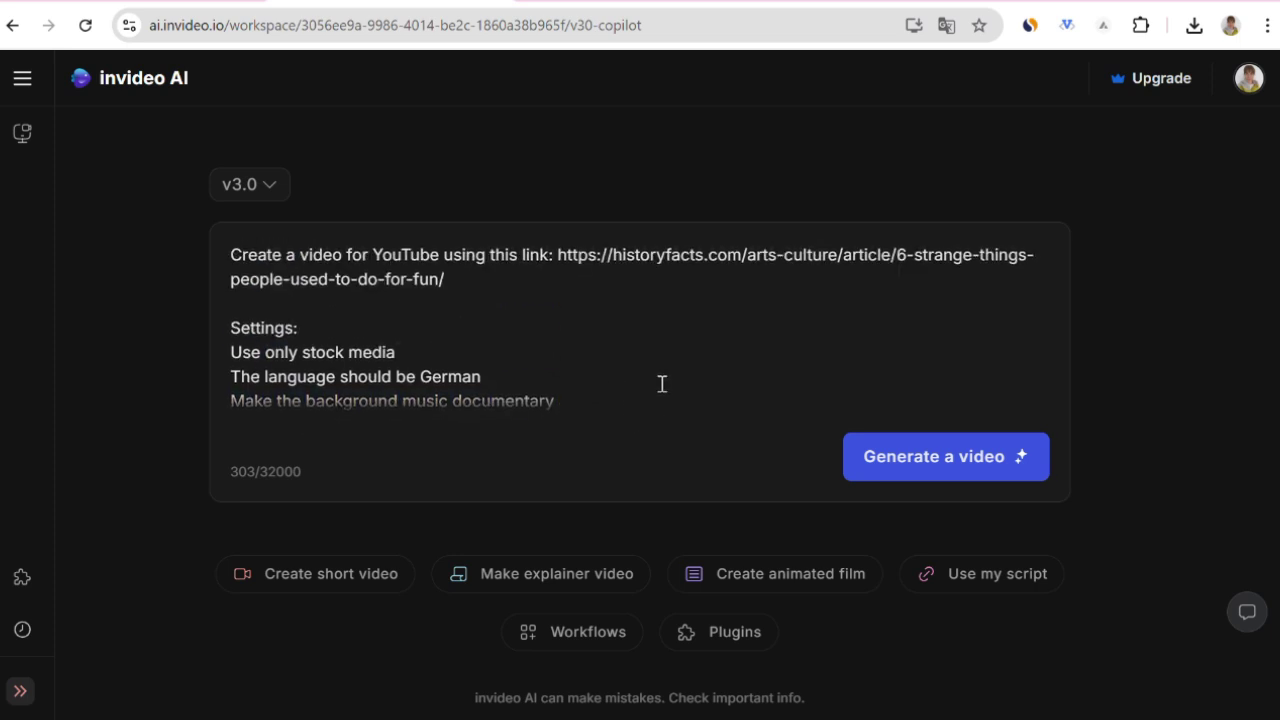
pyautogui.click(949, 463)
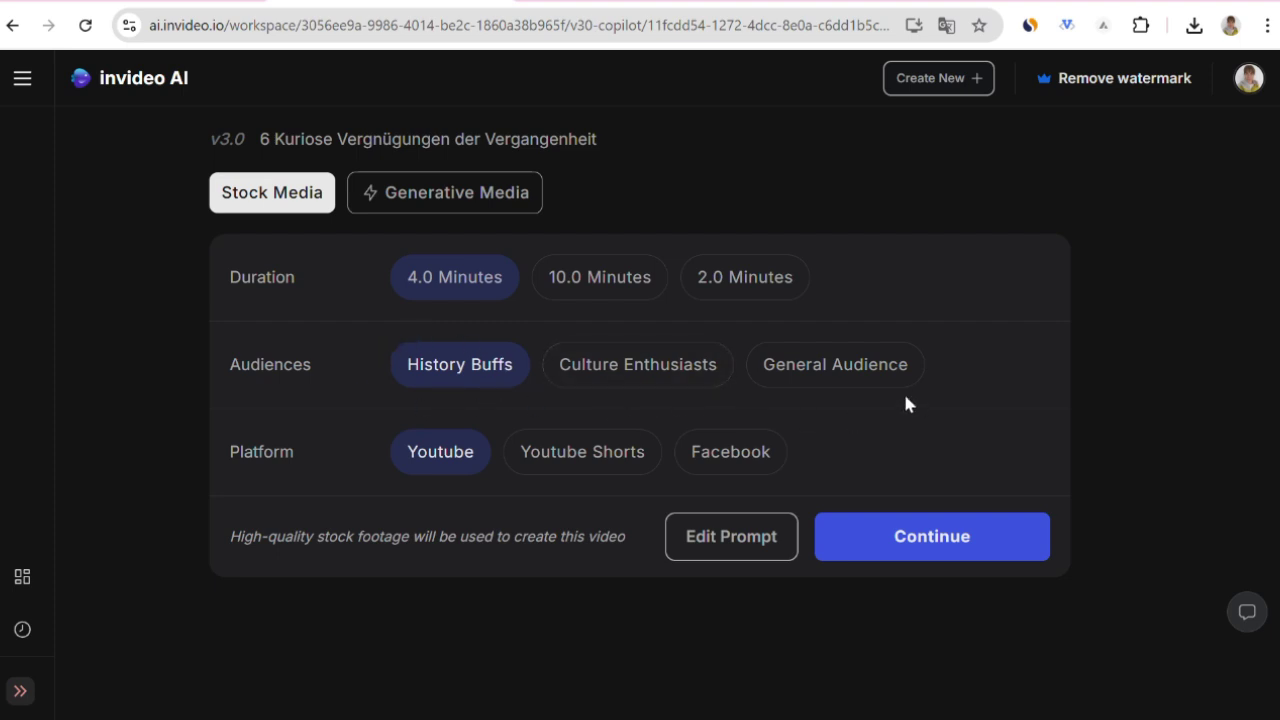
# - Target Culture Enthusiasts and generate the 4-minute stock-media YouTube video
pyautogui.click(647, 372)
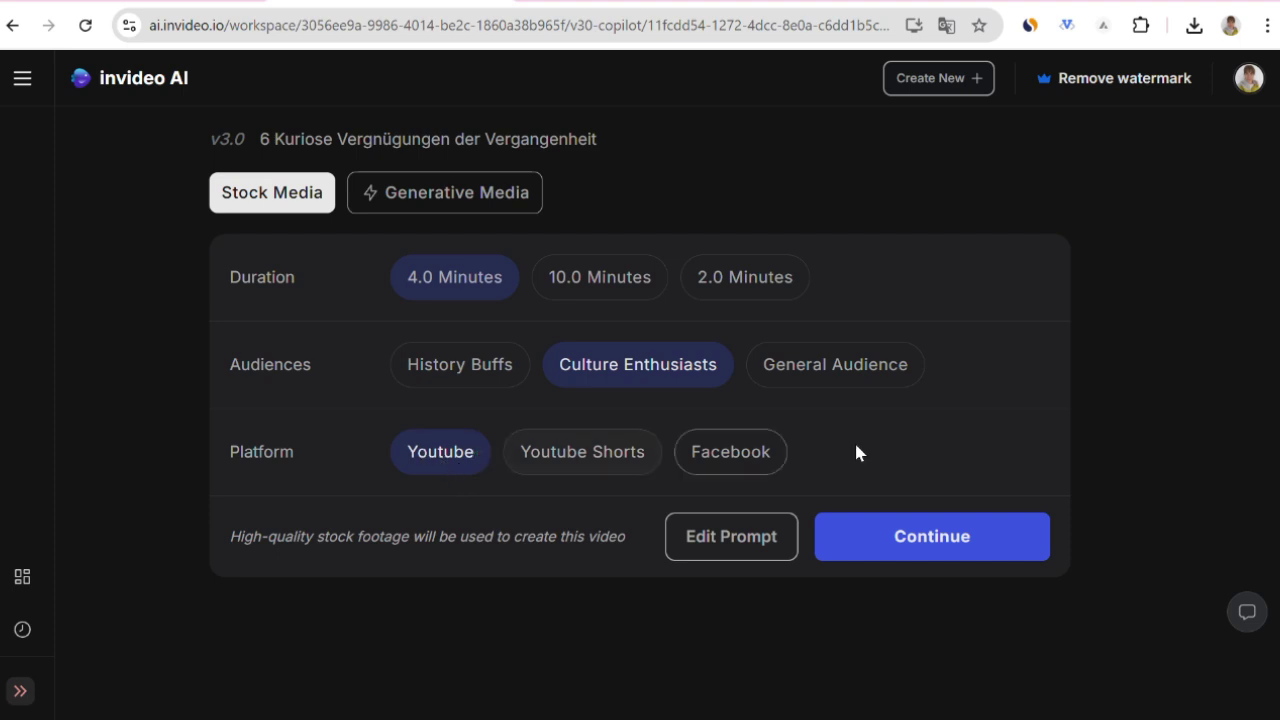
pyautogui.click(942, 549)
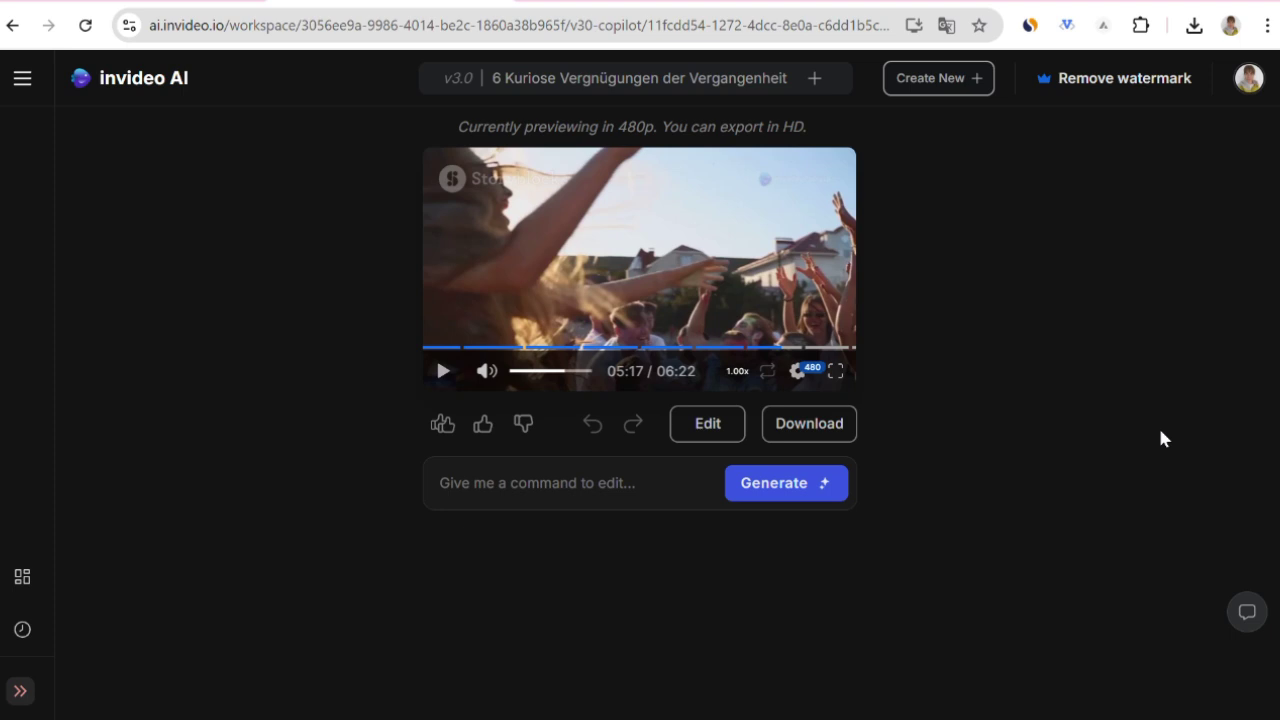
# - Open the video's editing options and page back to the opening chapters' clips
pyautogui.click(707, 424)
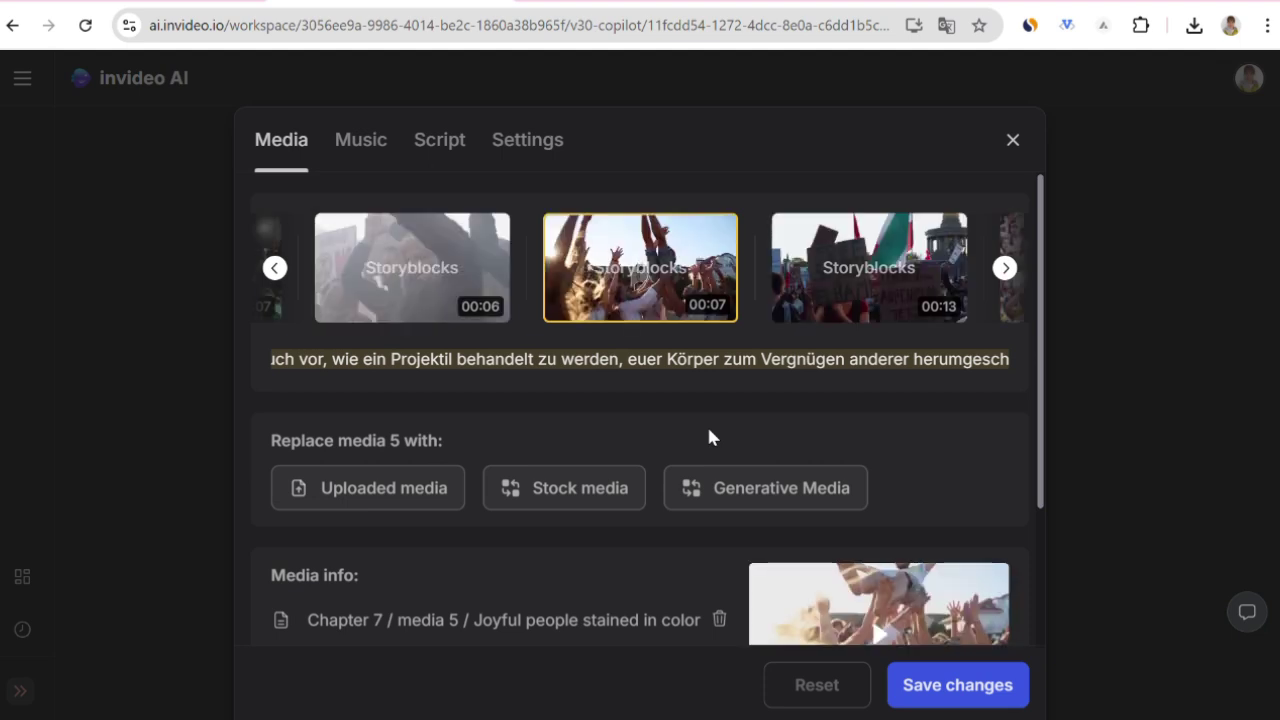
pyautogui.click(274, 268)
pyautogui.click(274, 268)
pyautogui.click(274, 268)
pyautogui.click(274, 268)
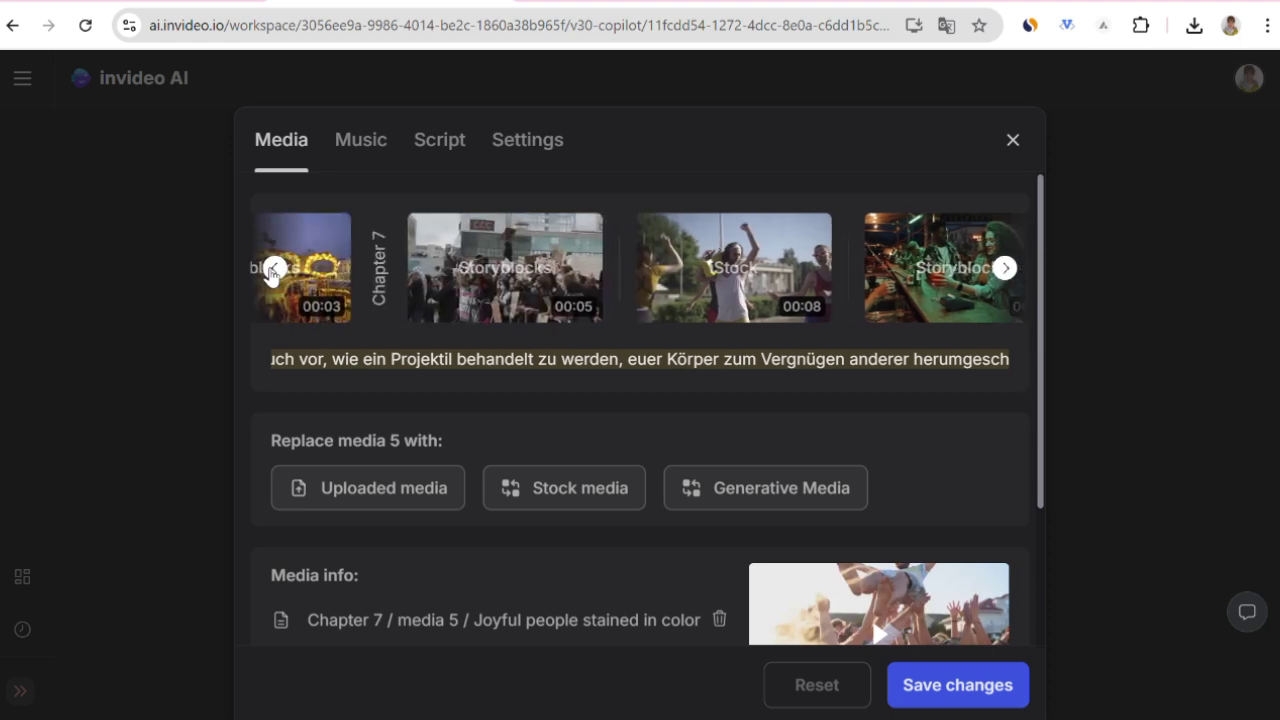
pyautogui.click(273, 269)
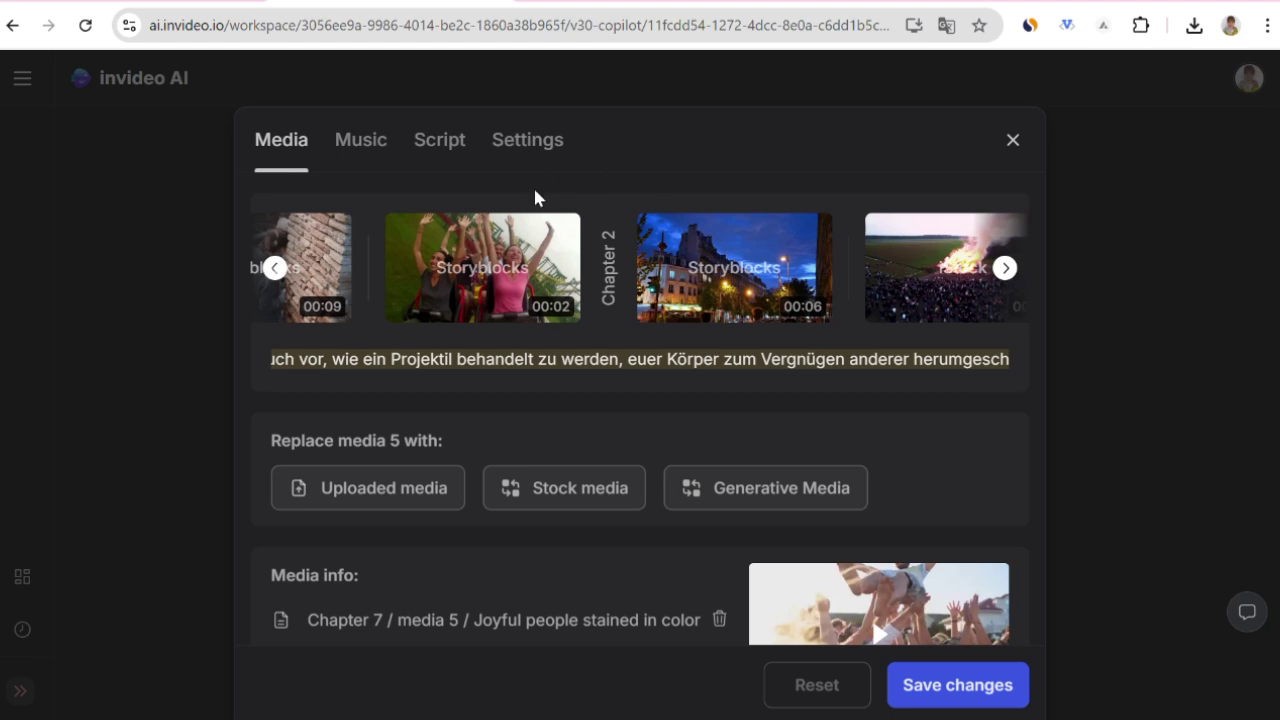
# - Pick the roller coaster riders clip and browse its stock media replacements
pyautogui.click(492, 278)
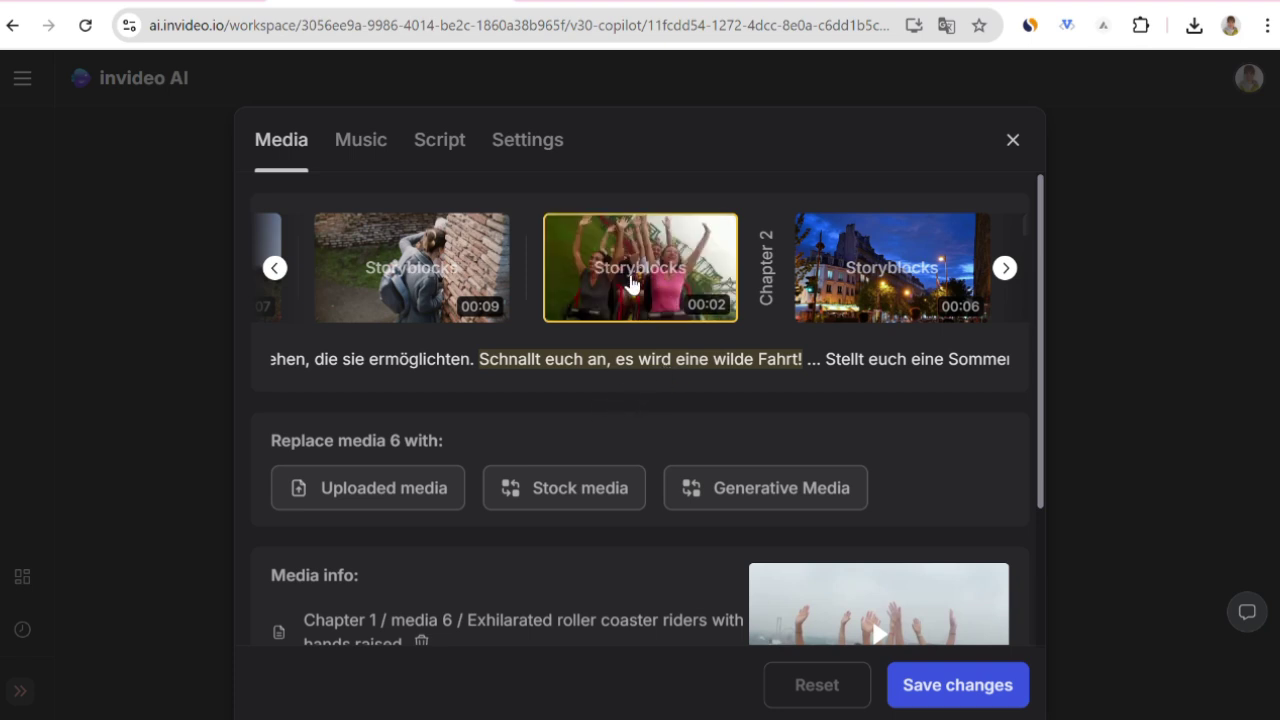
pyautogui.click(515, 488)
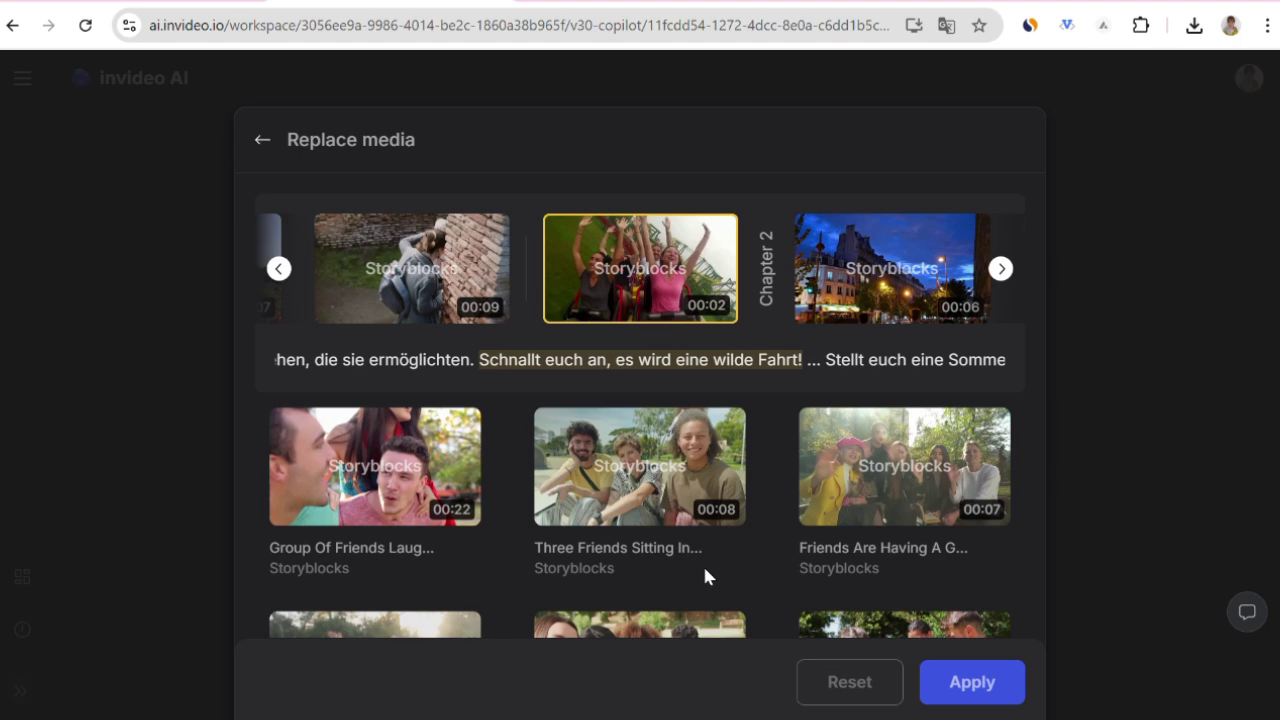
pyautogui.scroll(-2, 706, 574)
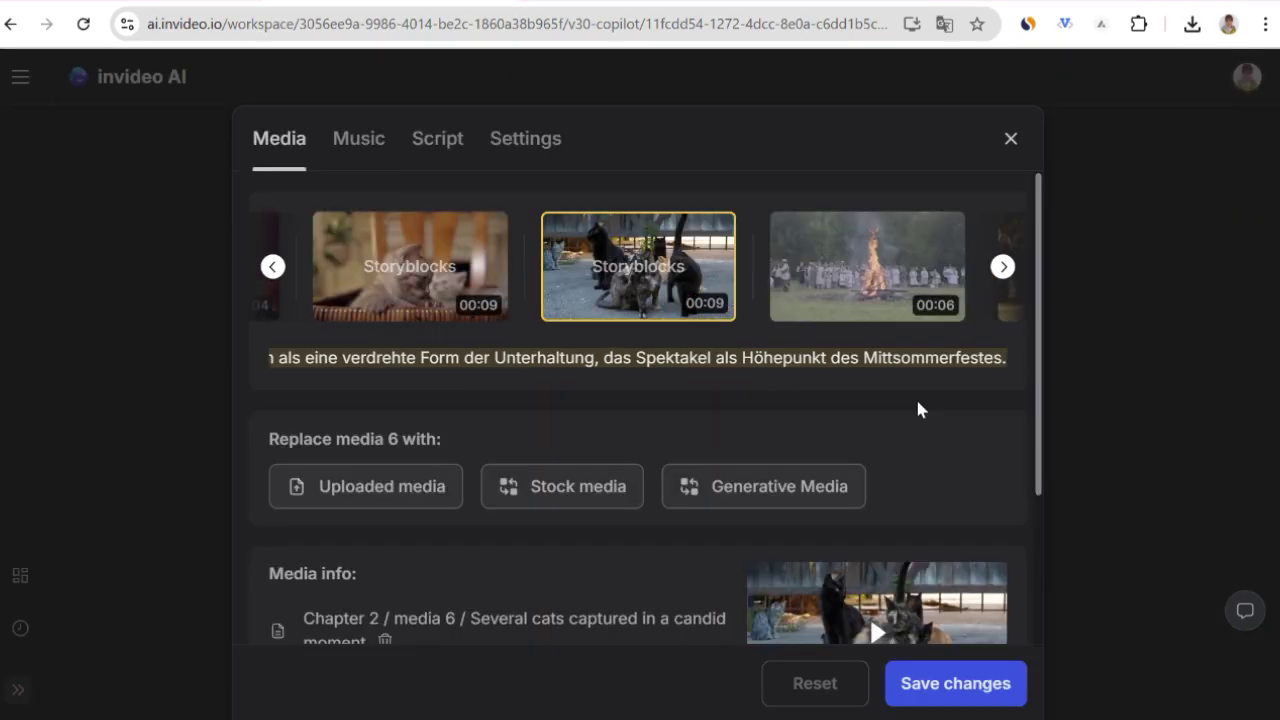
# - Apply the change from the Script tab, then reopen the video editor once all 8 scenes finish
pyautogui.click(425, 147)
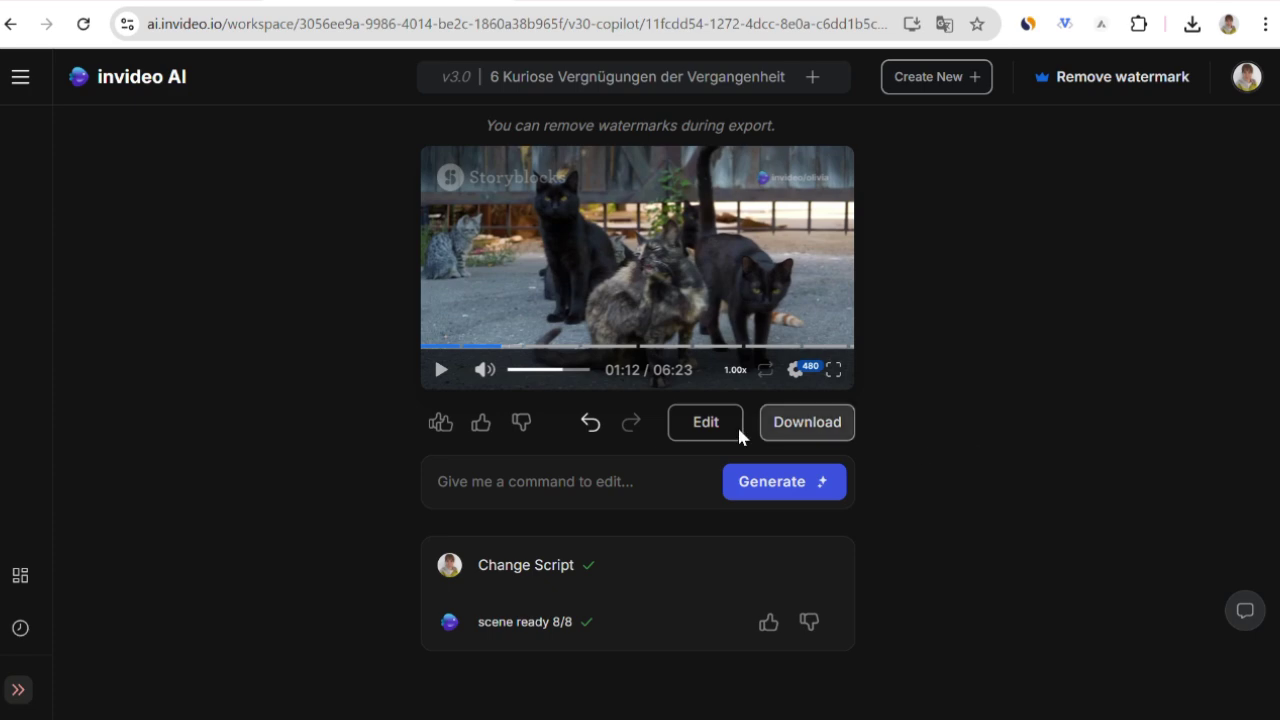
pyautogui.click(705, 428)
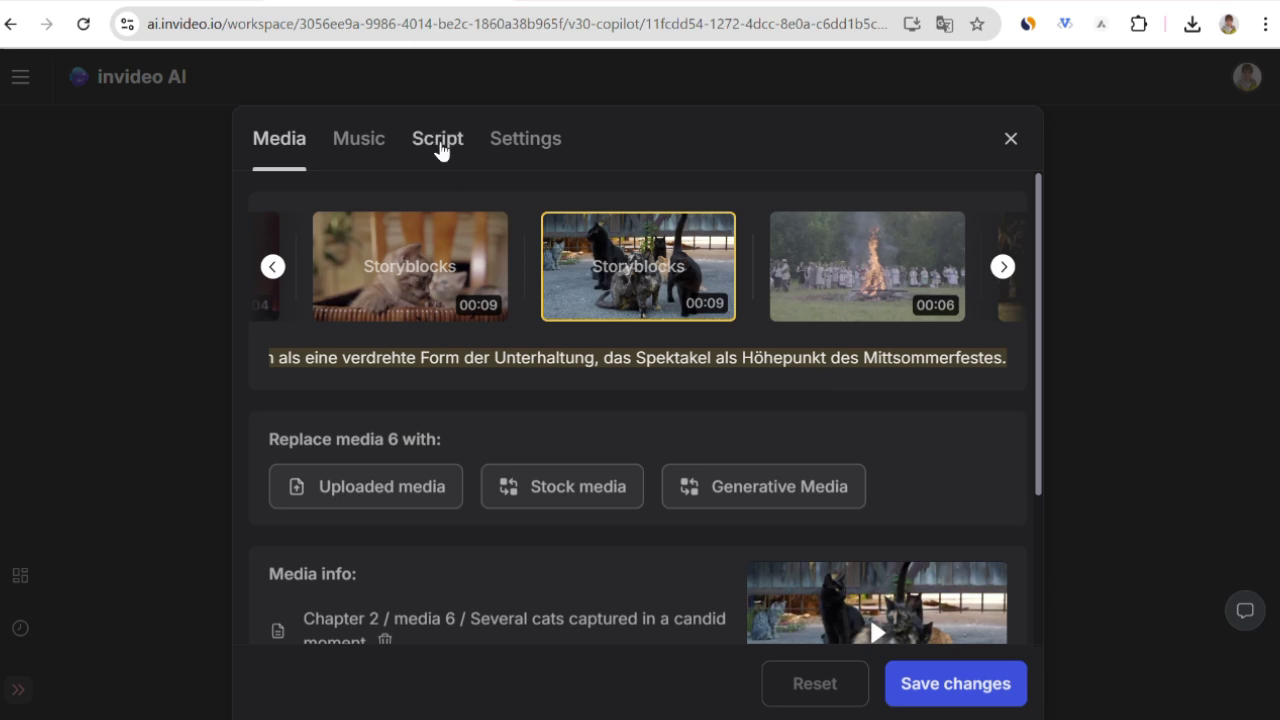
# - Select the first Chapter 2 script sentence about a summer night in medieval Paris
pyautogui.click(437, 140)
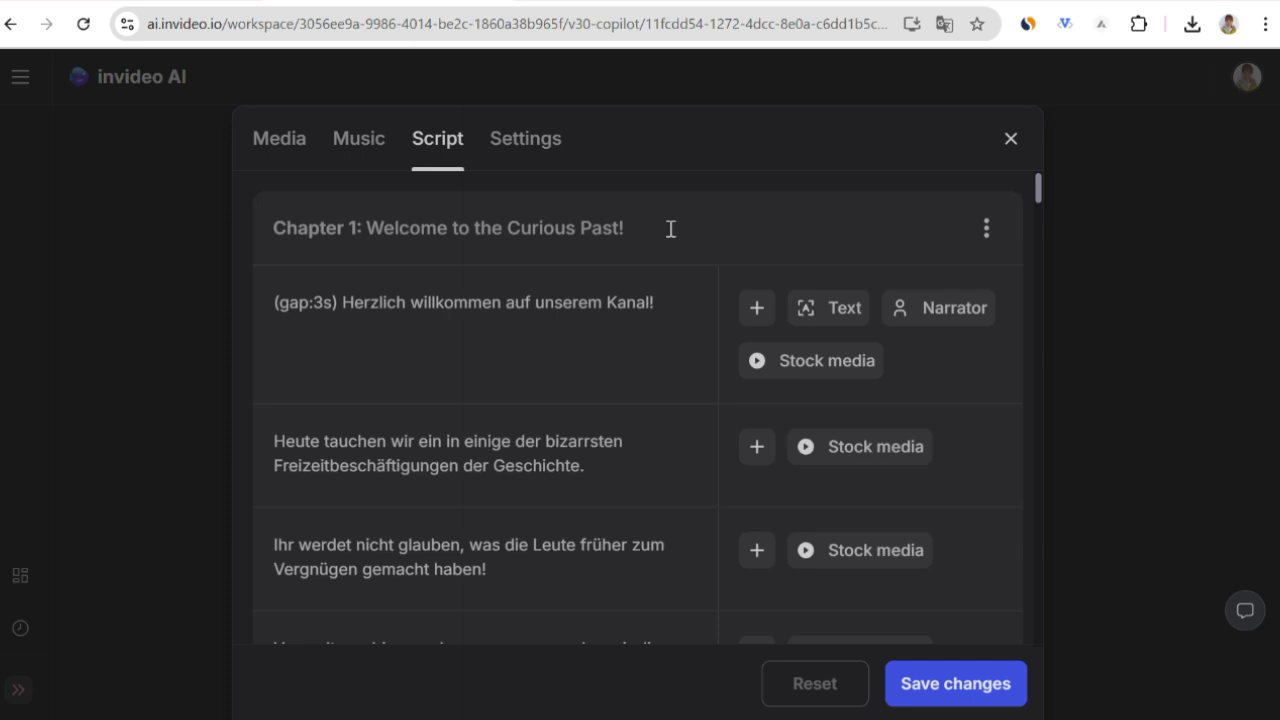
pyautogui.scroll(-3, 657, 268)
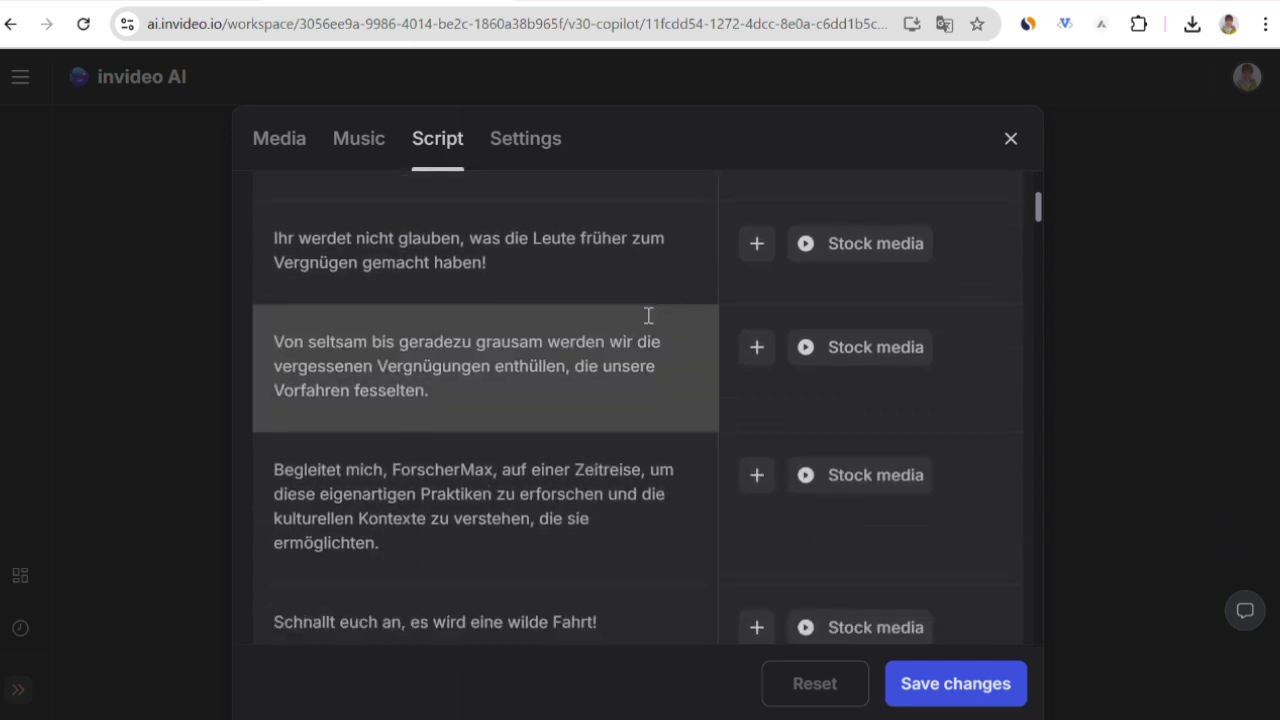
pyautogui.scroll(-3, 663, 426)
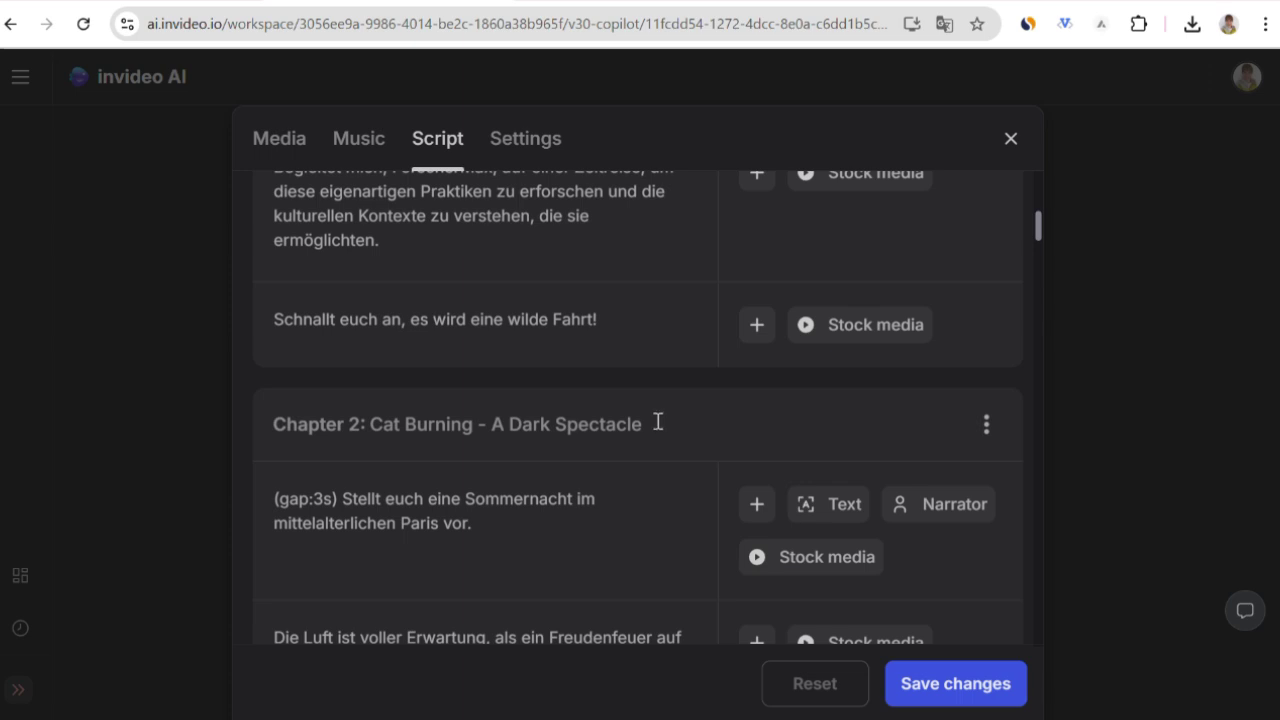
pyautogui.scroll(3, 645, 440)
pyautogui.scroll(-4, 615, 375)
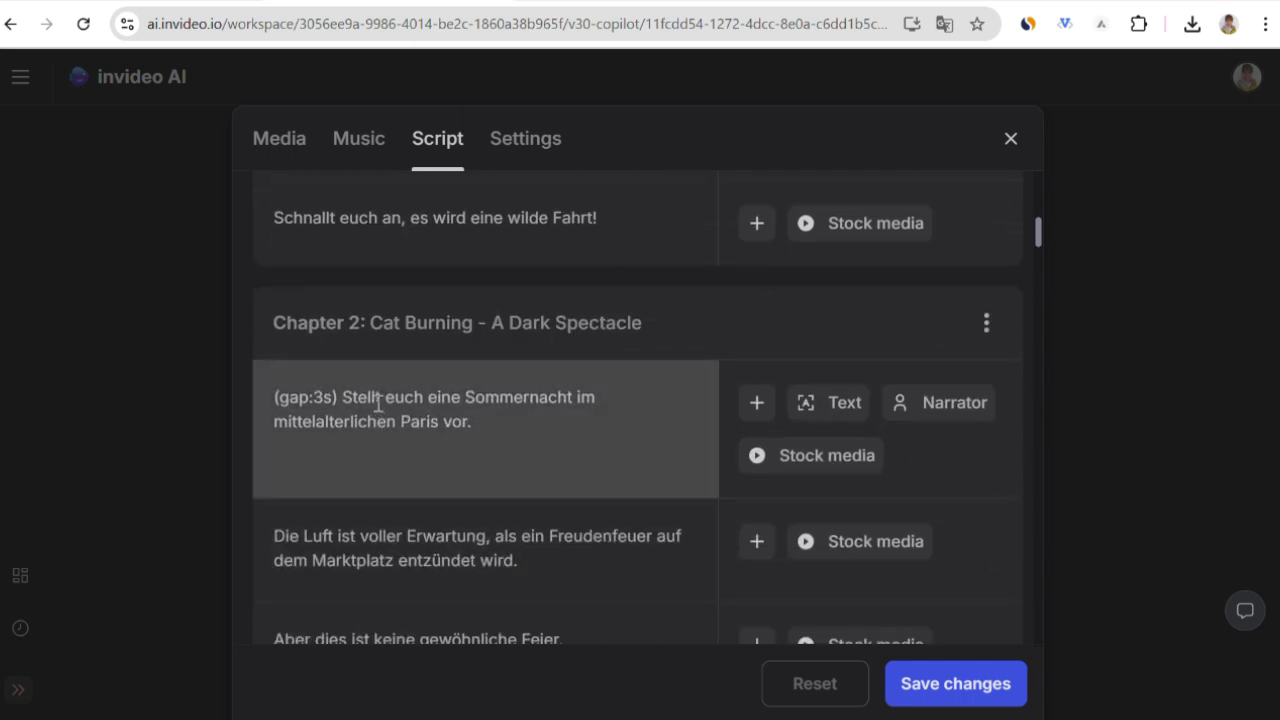
pyautogui.moveTo(343, 397); pyautogui.dragTo(500, 435)
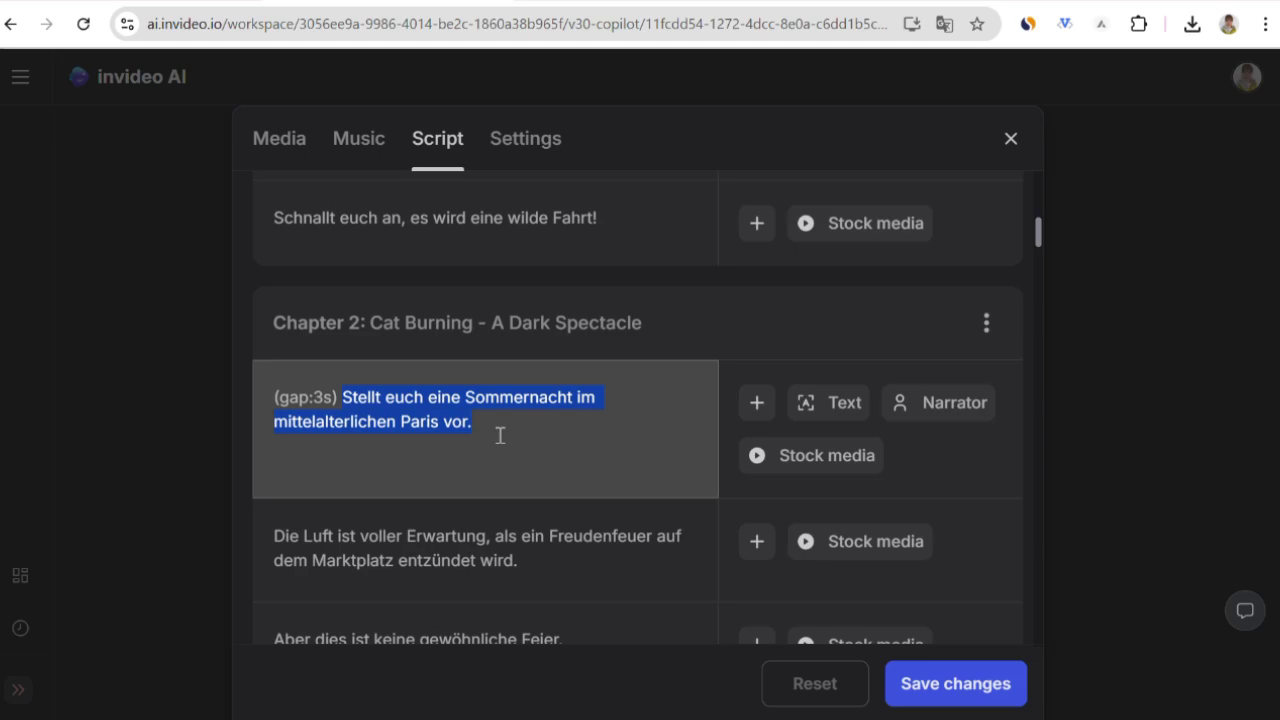
# - Ask ChatGPT for an English image prompt from the copied sentence and select the answer
pyautogui.hotkey('alt', 'Tab')
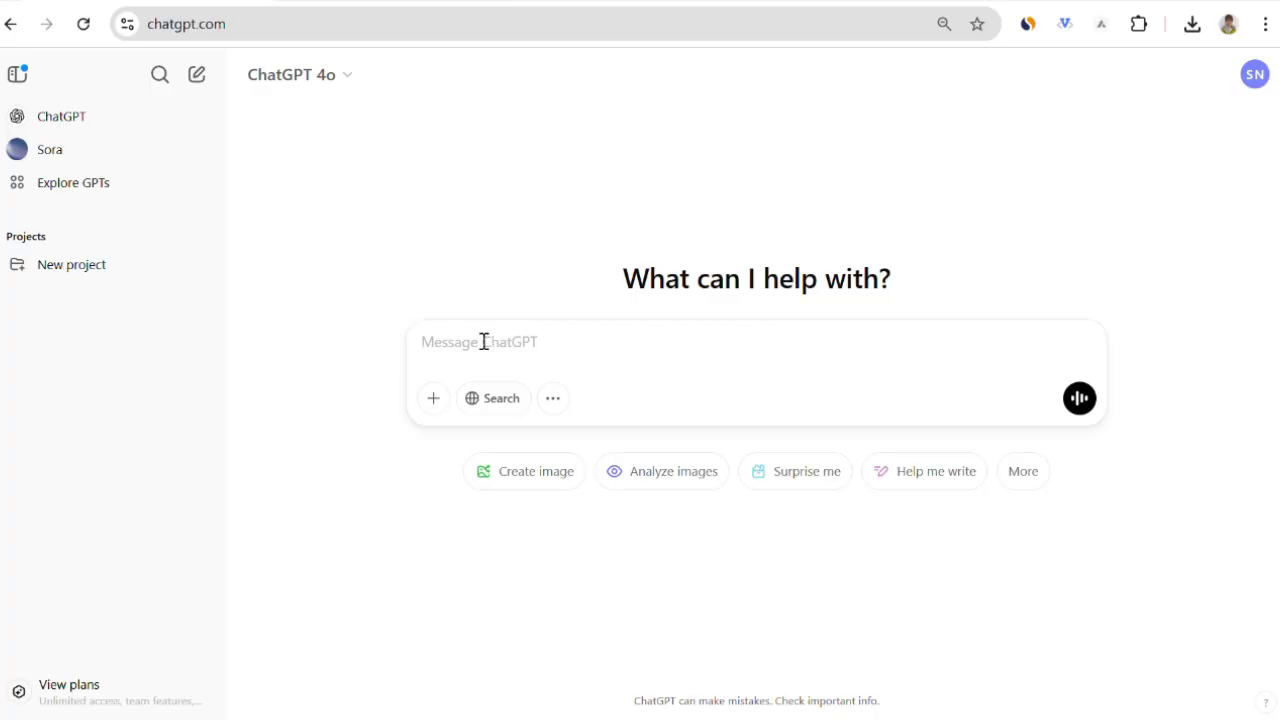
pyautogui.write('write a image prompt about the text in English: Stellt euch eine Sommernacht im mittelalterlichen Paris vor.')
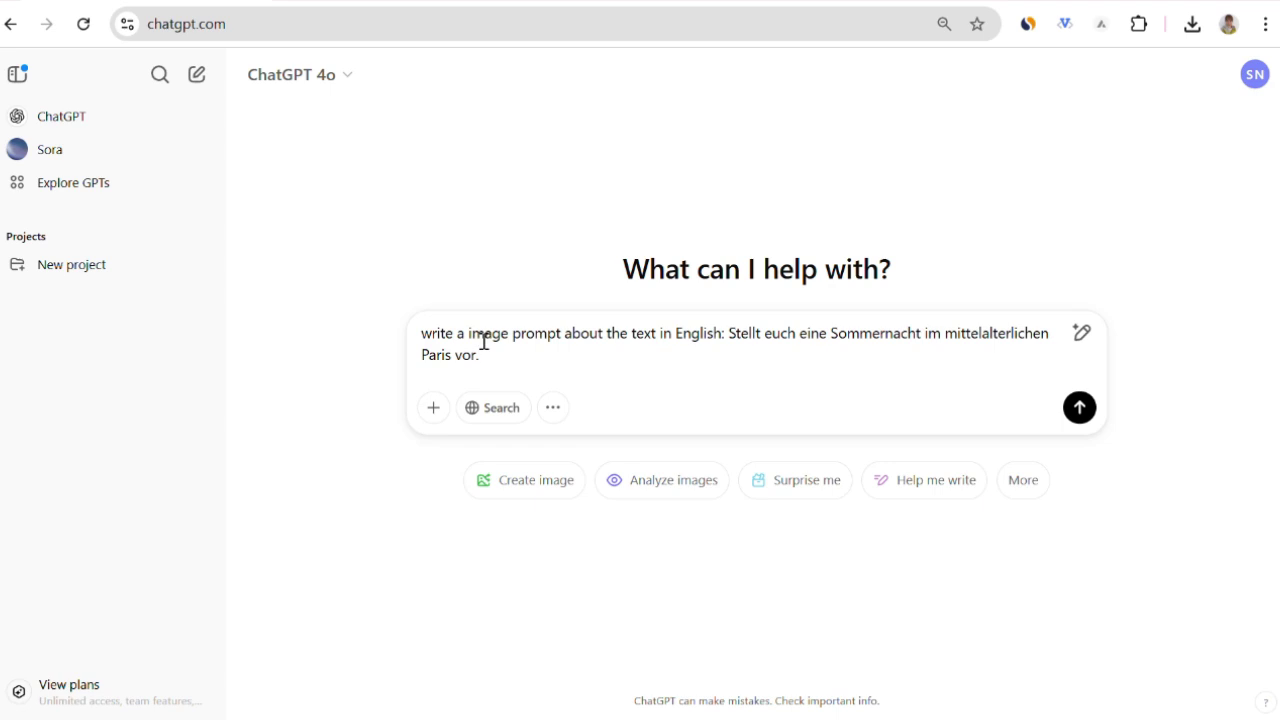
pyautogui.click(1080, 408)
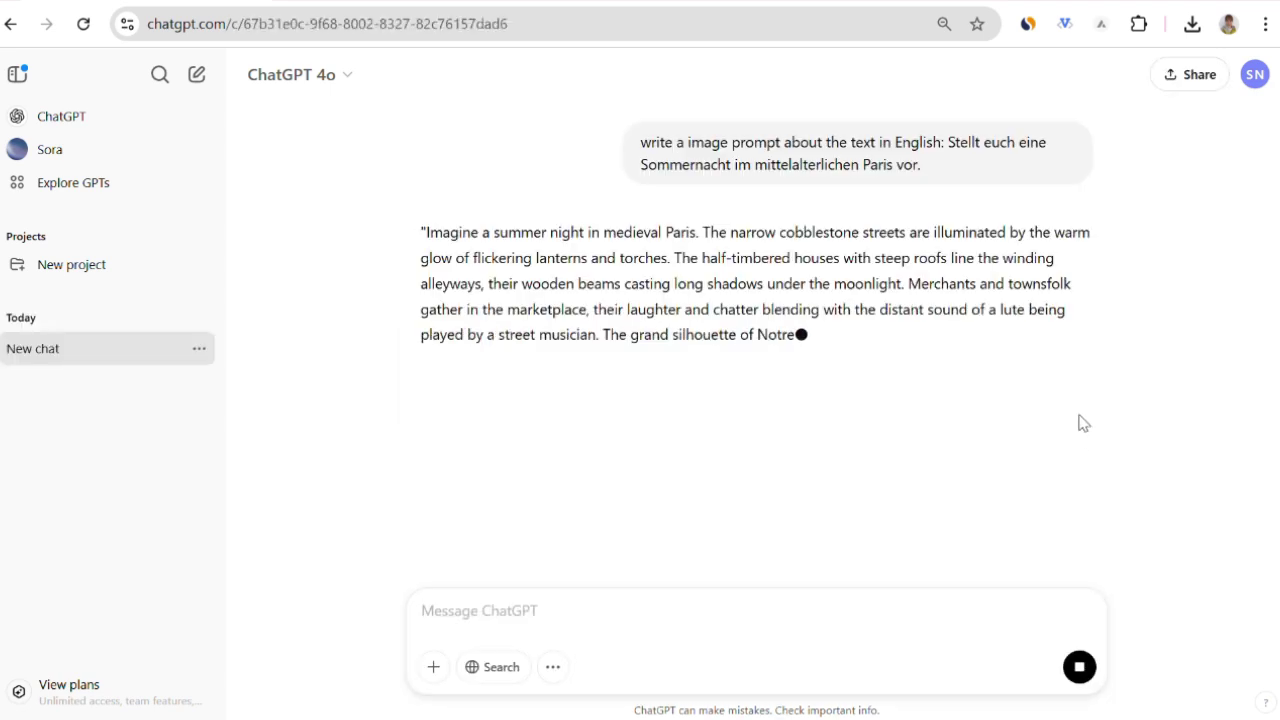
pyautogui.tripleClick(963, 414)
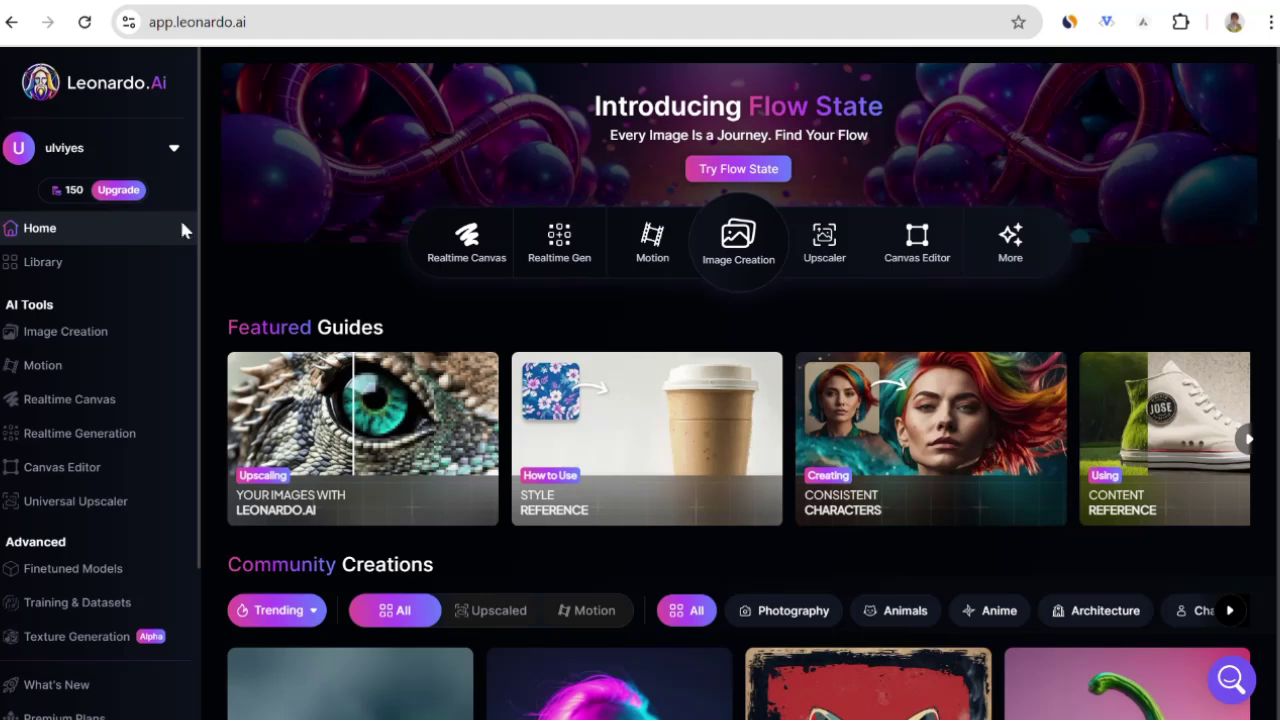
# - Open Leonardo.Ai's Image Creation page showing the Models and Presets list
pyautogui.moveTo(74, 198)
pyautogui.click(114, 335)
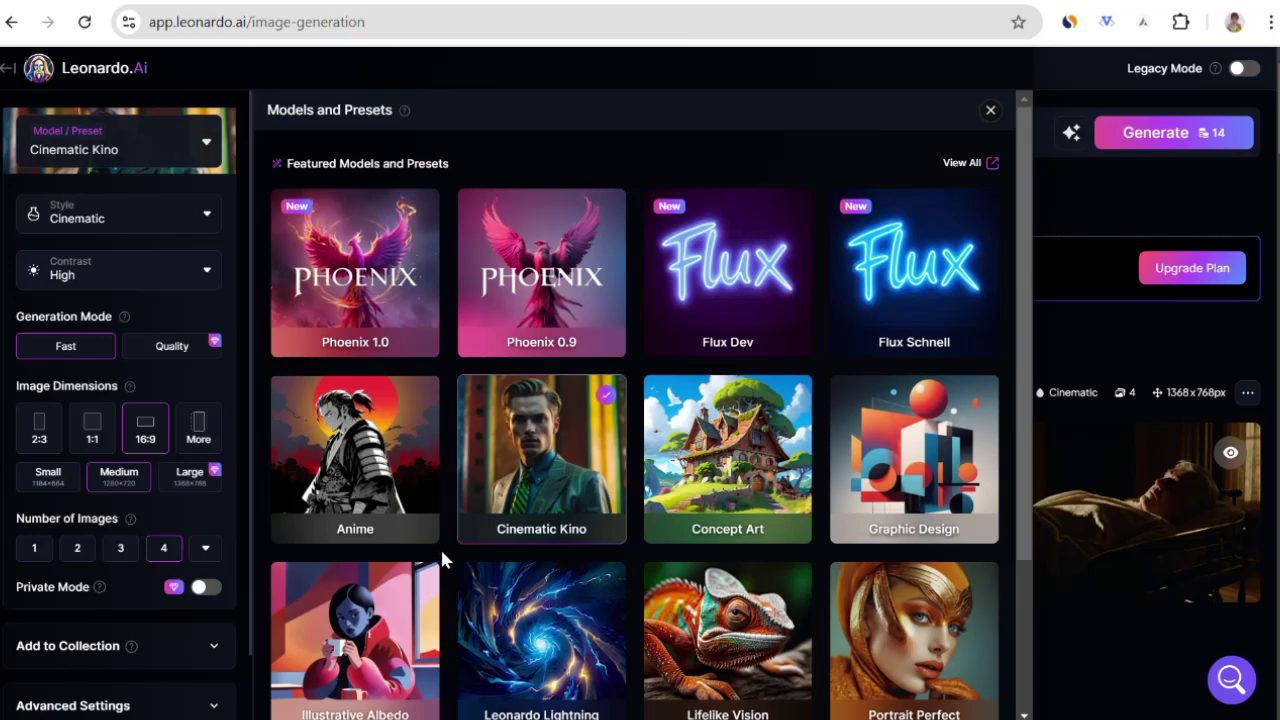
# - Try the Phoenix 1.0 and Flux Dev presets, then settle on Cinematic Kino
pyautogui.scroll(-2, 447, 550)
pyautogui.scroll(2, 447, 550)
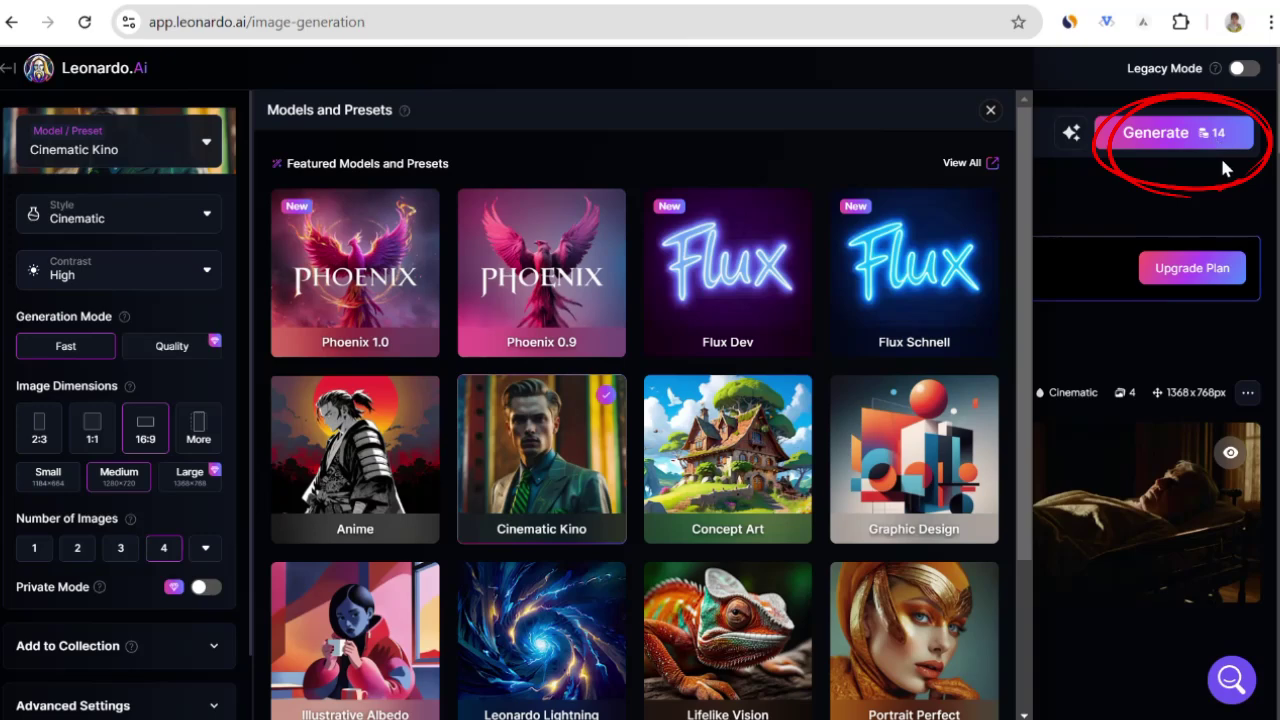
pyautogui.click(368, 303)
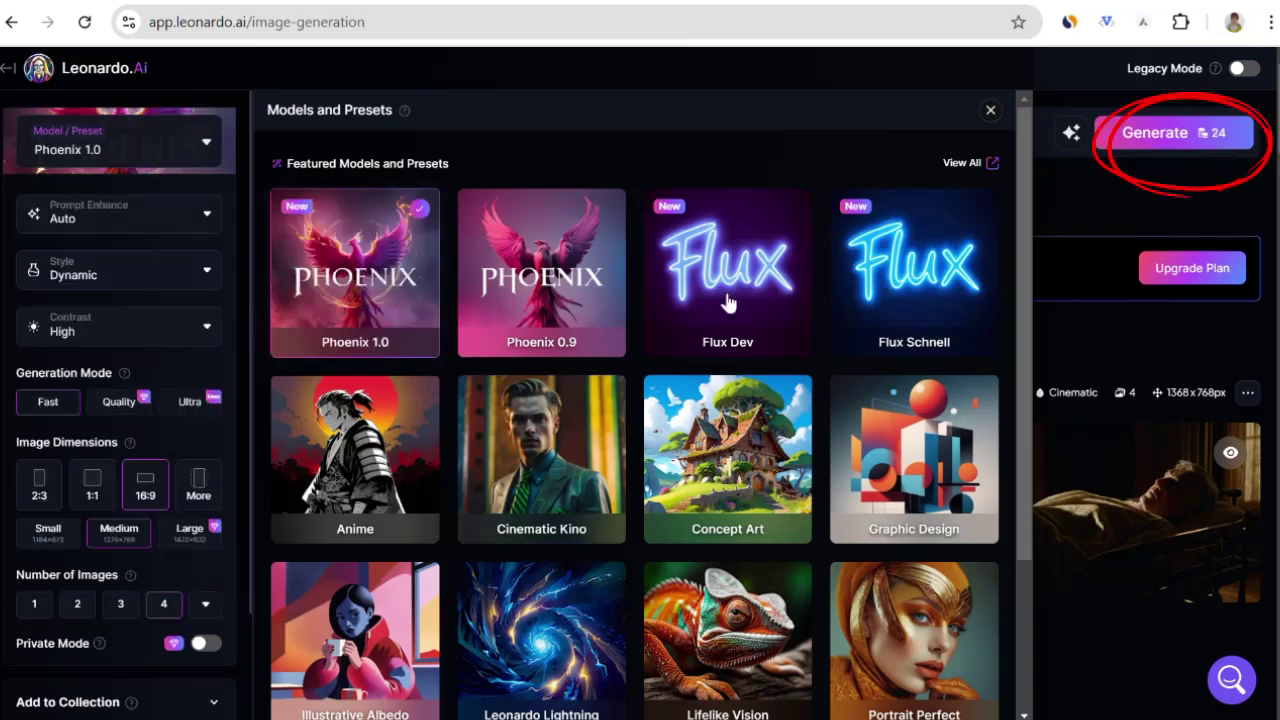
pyautogui.click(707, 272)
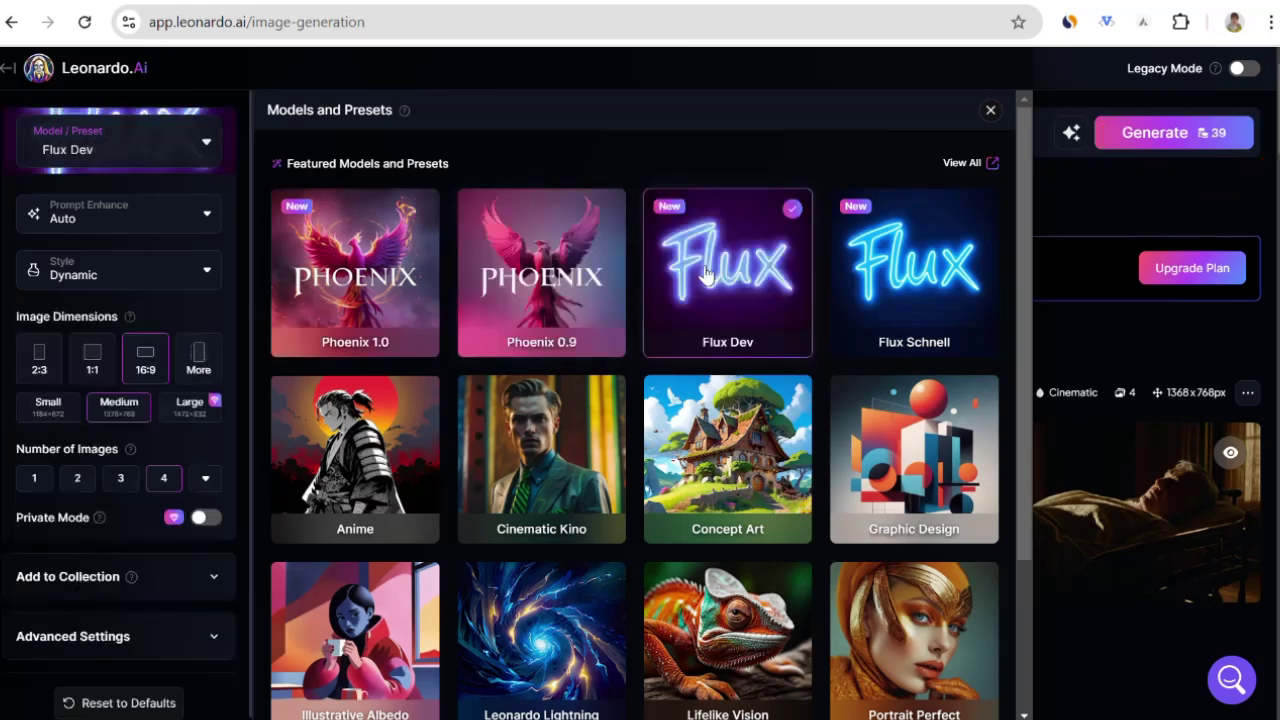
pyautogui.click(563, 450)
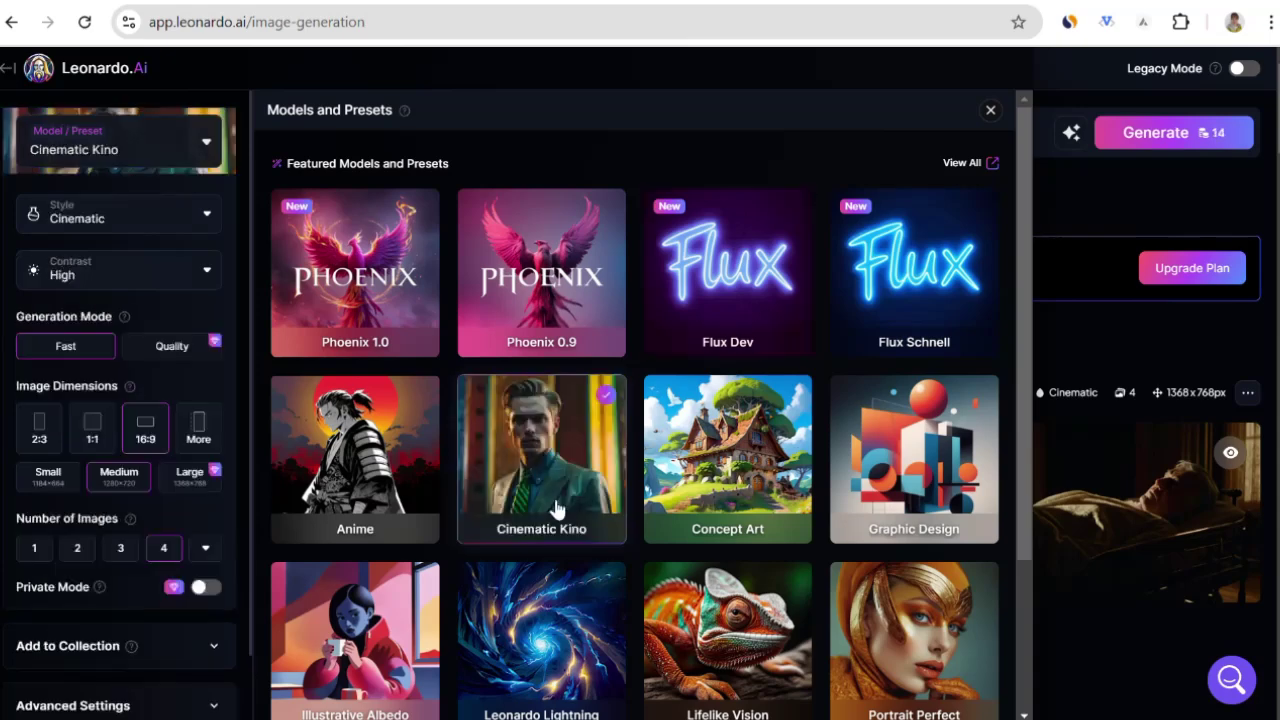
# - Check the style and contrast options, keeping Cinematic style and High contrast
pyautogui.click(193, 218)
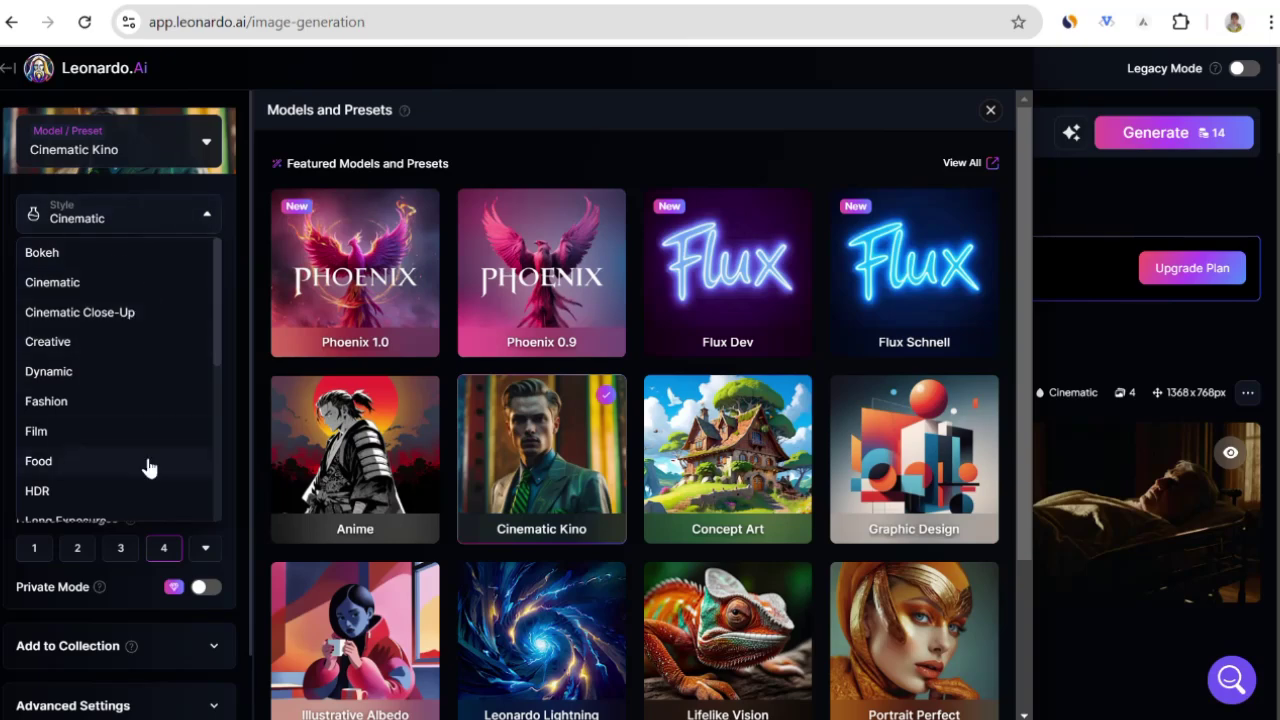
pyautogui.scroll(-4, 134, 451)
pyautogui.scroll(5, 117, 494)
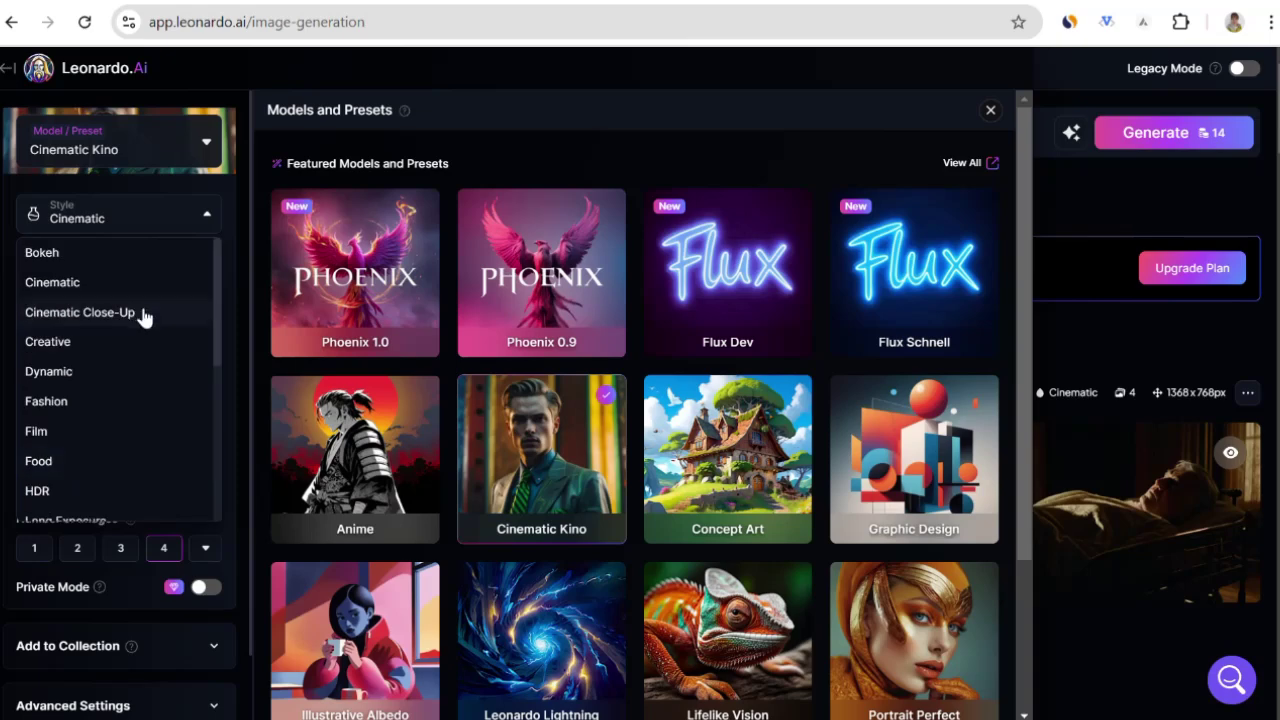
pyautogui.click(233, 201)
pyautogui.click(204, 270)
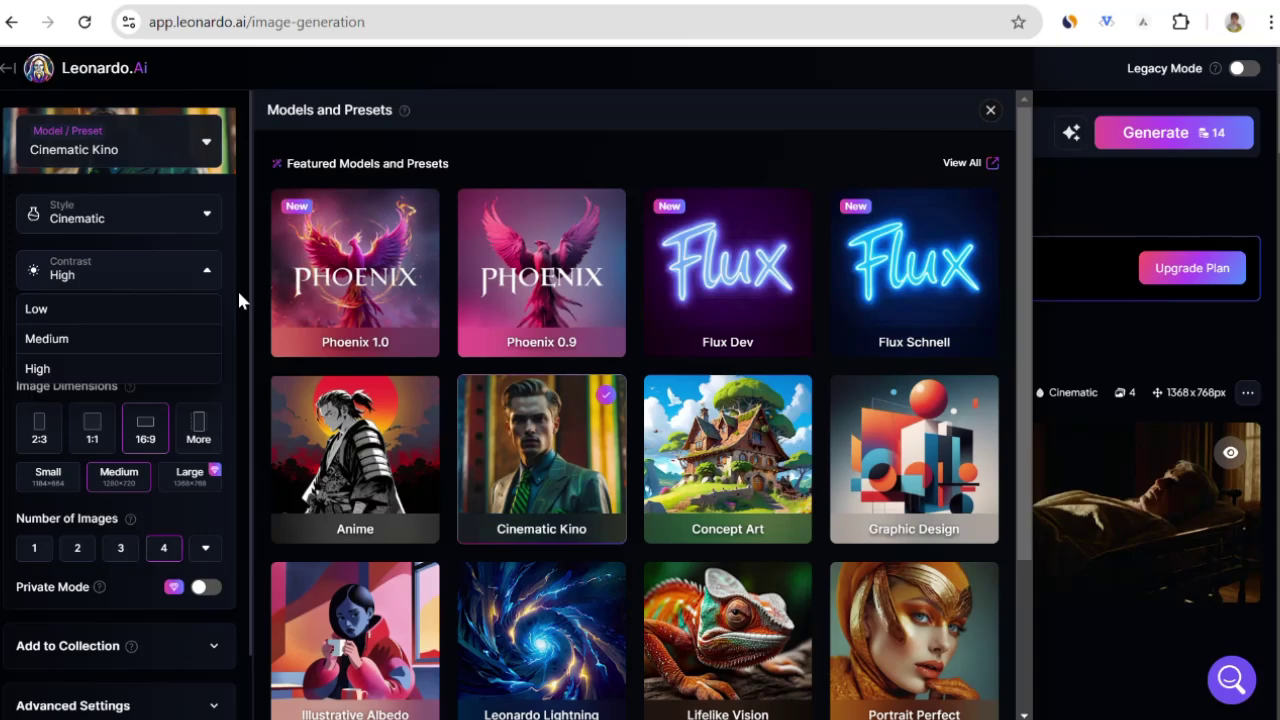
pyautogui.click(237, 290)
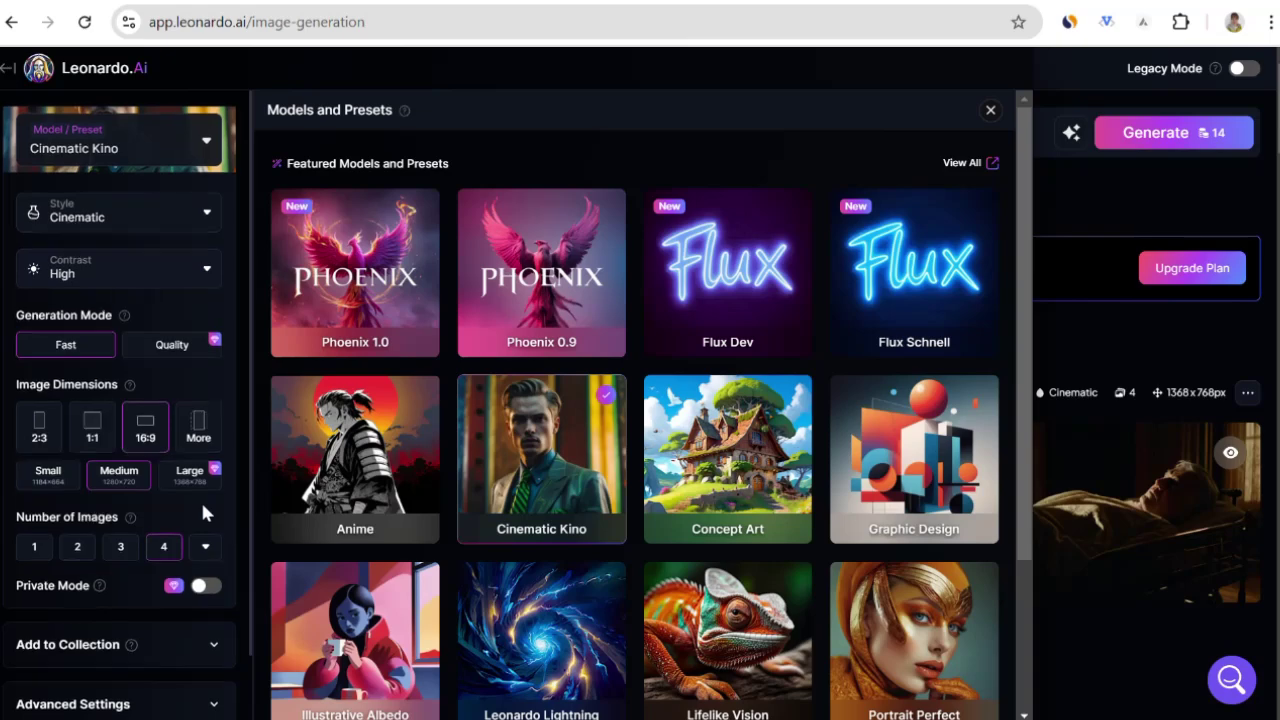
# - Try the premium Large image size, which brings up the subscription plans
pyautogui.scroll(-1, 203, 508)
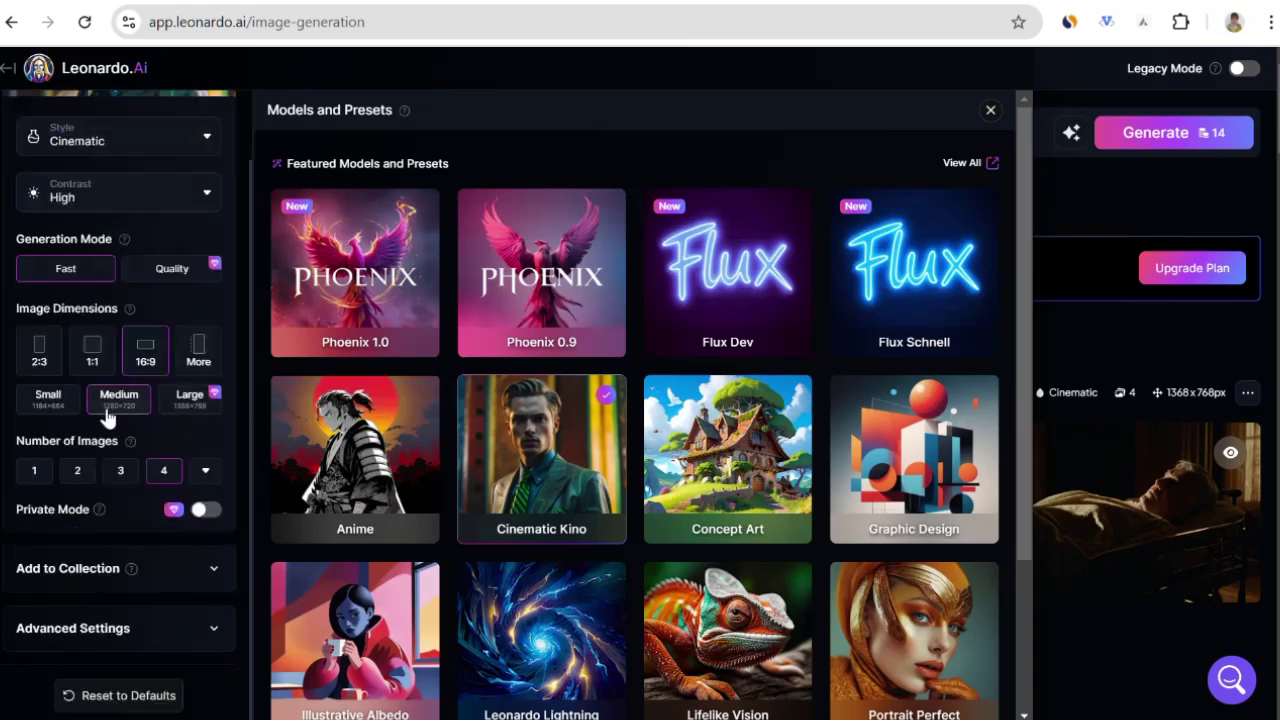
pyautogui.click(40, 417)
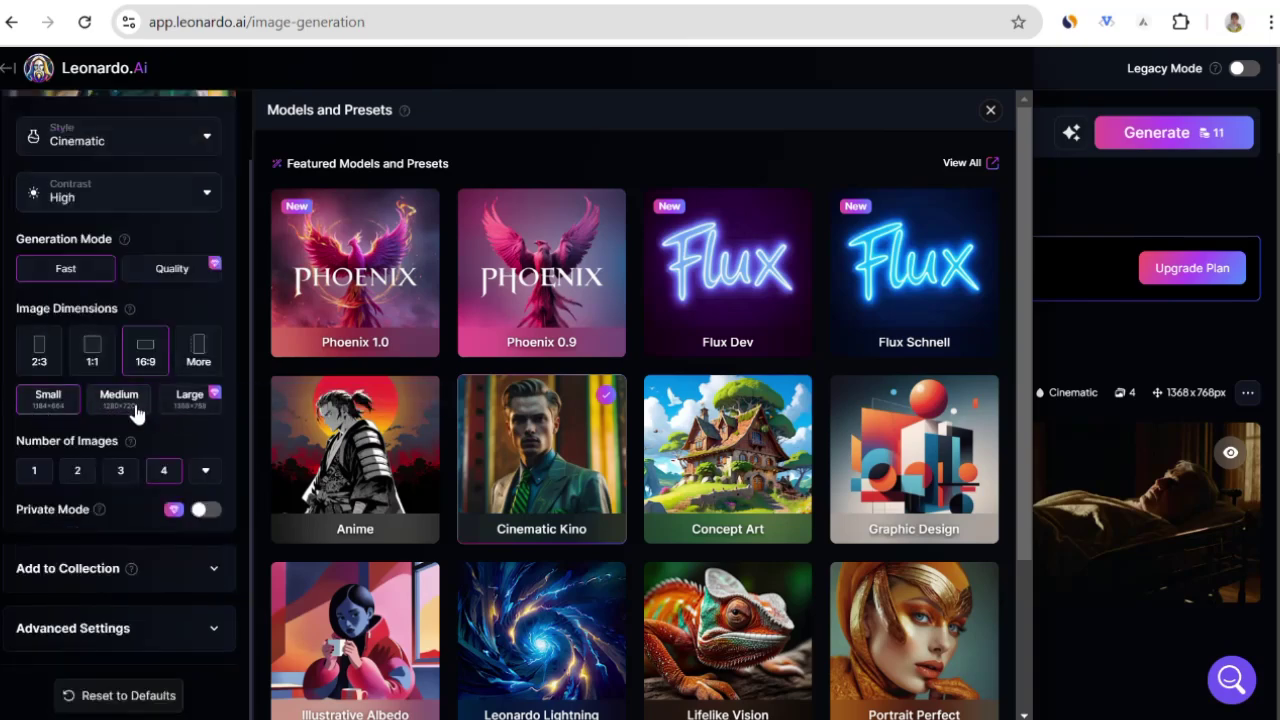
pyautogui.click(186, 412)
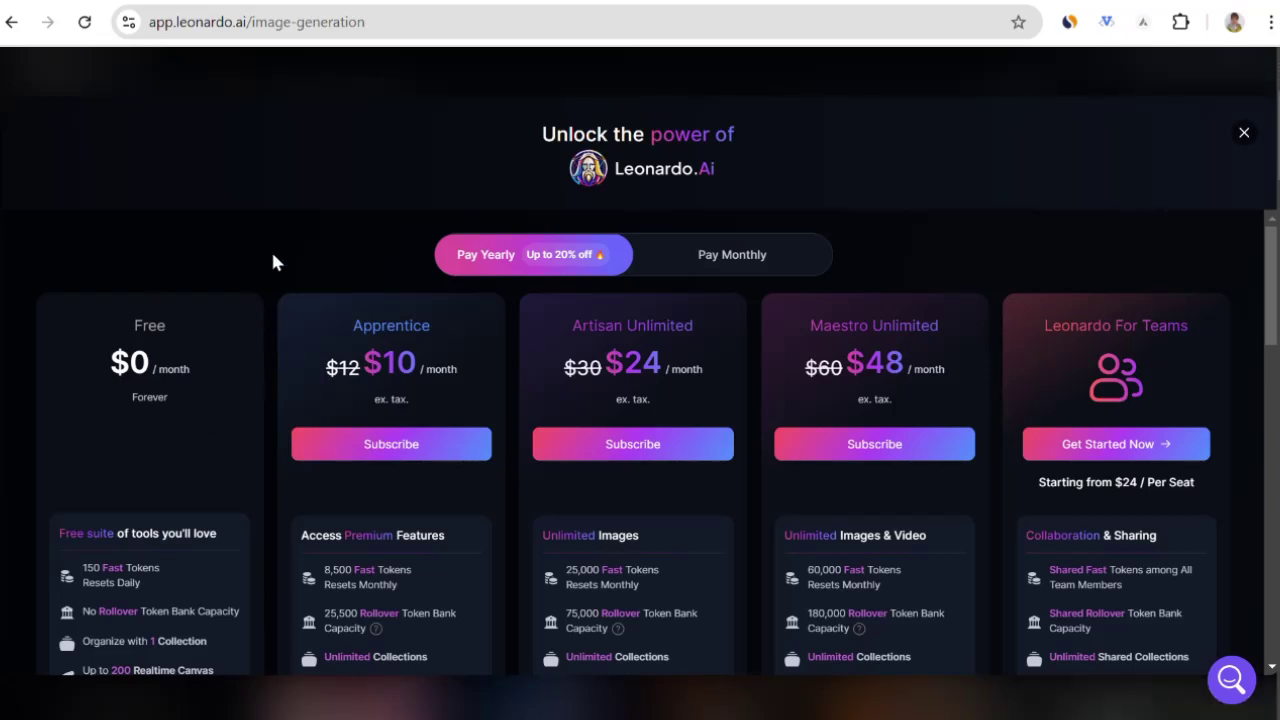
# - Look over the subscription plan cards and close the pricing page
pyautogui.scroll(-1, 487, 316)
pyautogui.scroll(1, 474, 297)
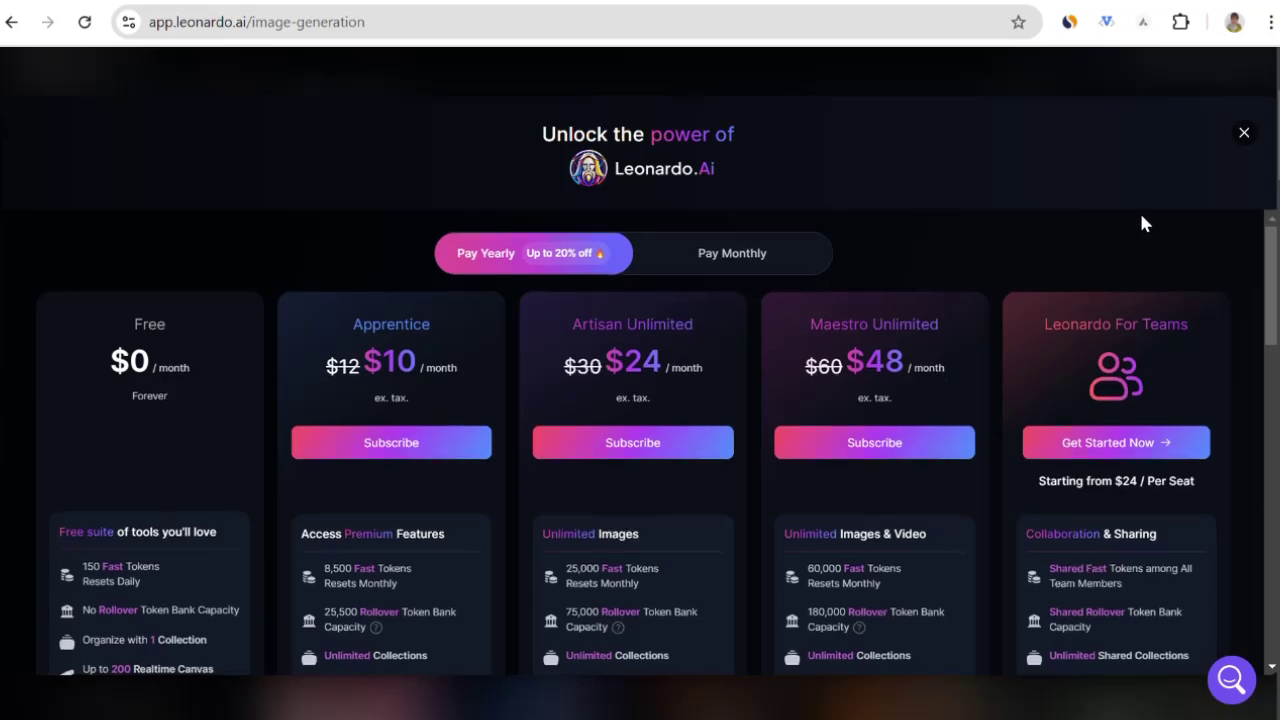
pyautogui.scroll(-2, 1143, 216)
pyautogui.scroll(2, 1210, 290)
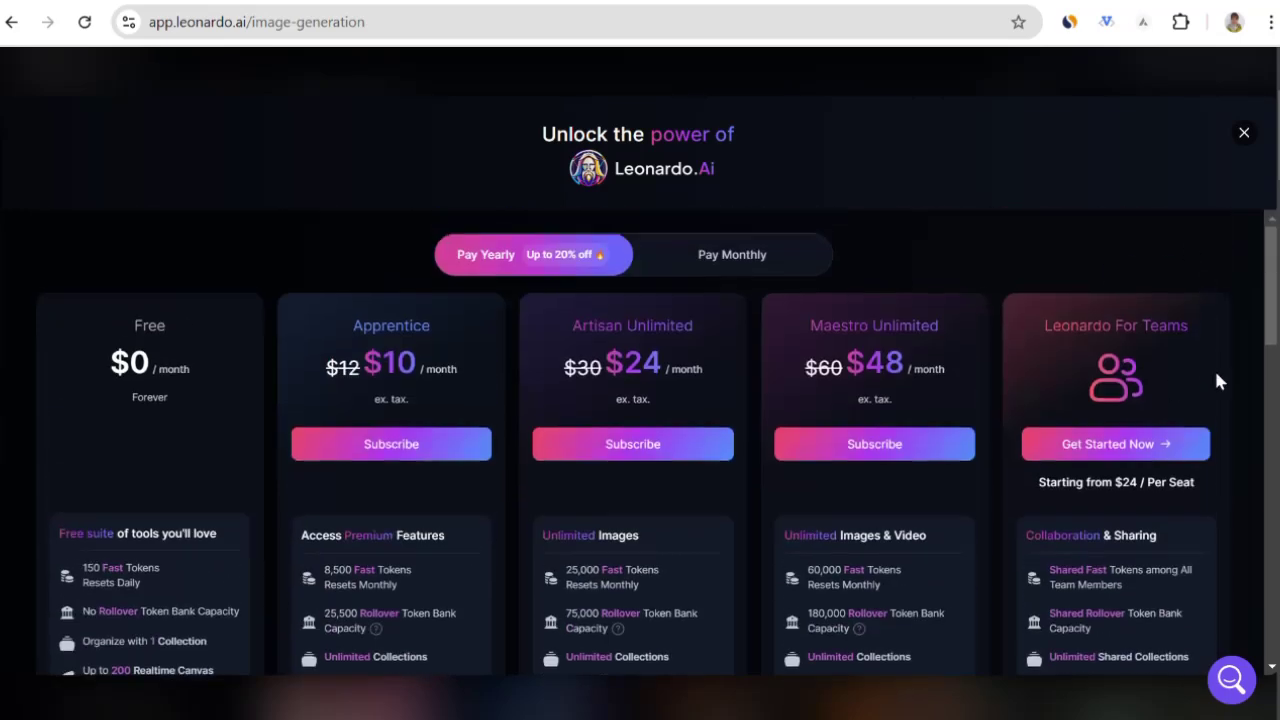
pyautogui.moveTo(1268, 318); pyautogui.dragTo(1268, 386)
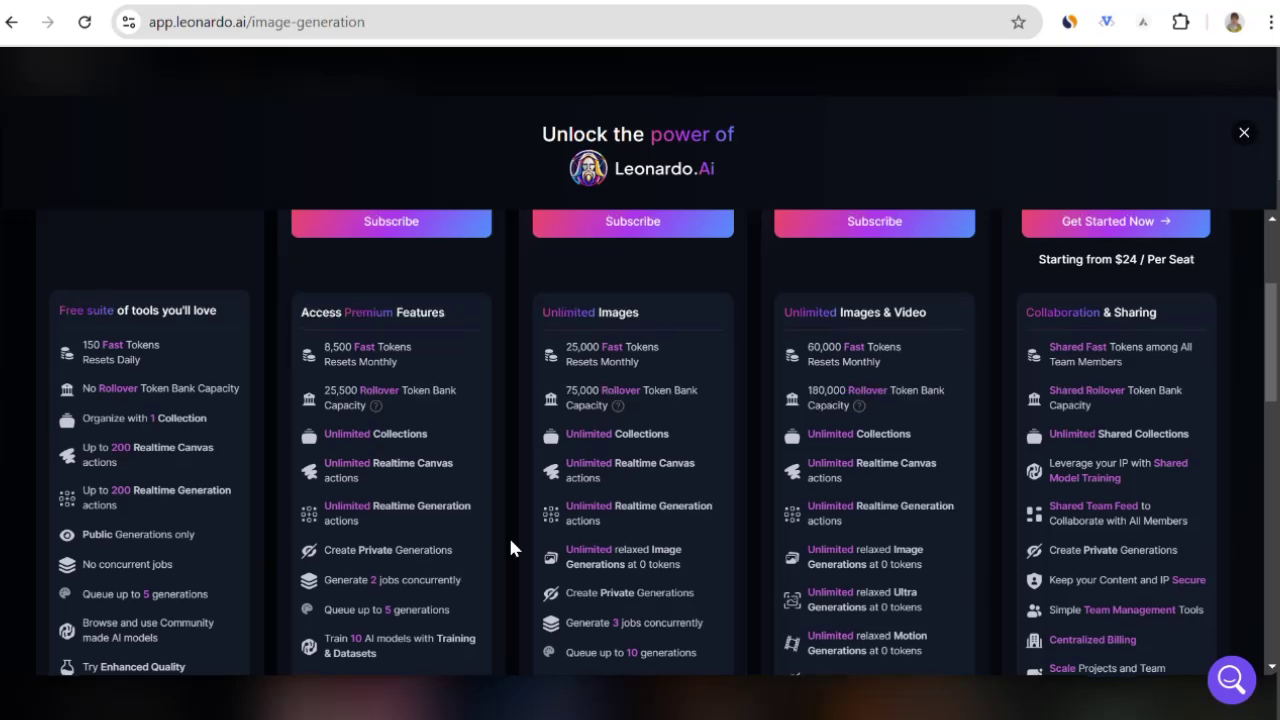
pyautogui.scroll(3, 510, 548)
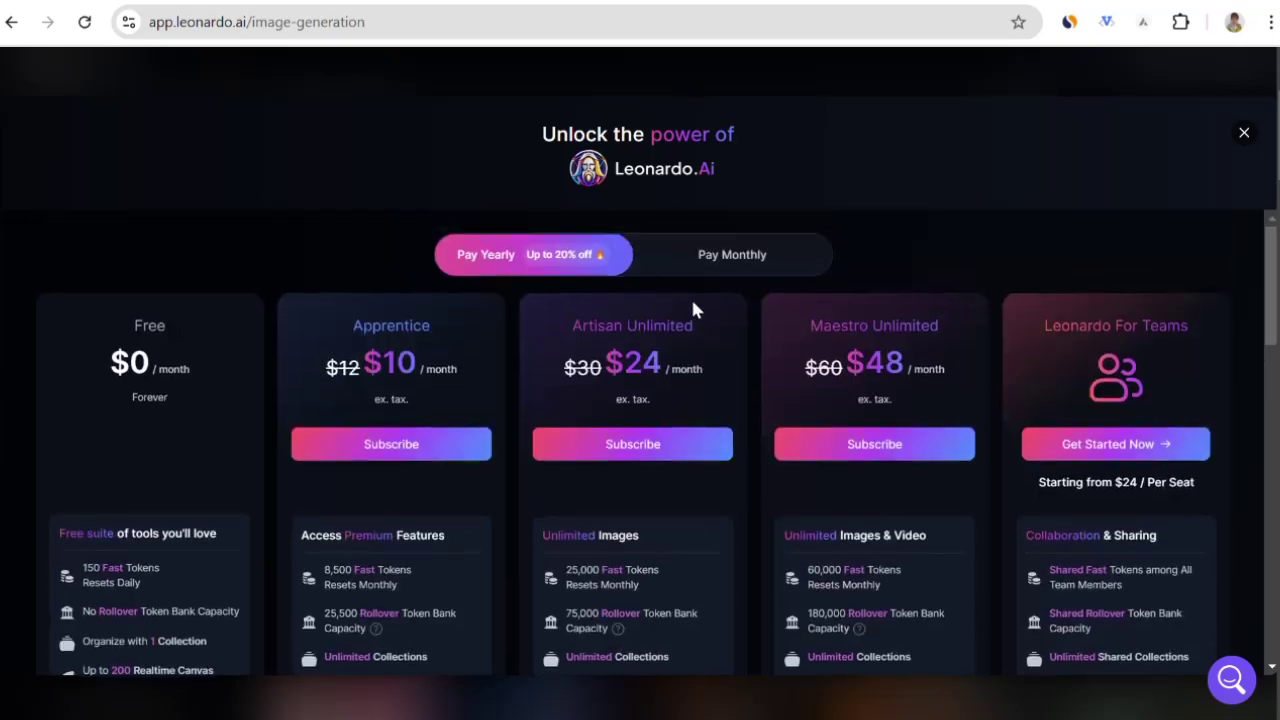
pyautogui.click(1244, 137)
# - Expand Add to Collection and Advanced Settings, then select ChatGPT's full medieval Paris prompt
pyautogui.scroll(5, 905, 360)
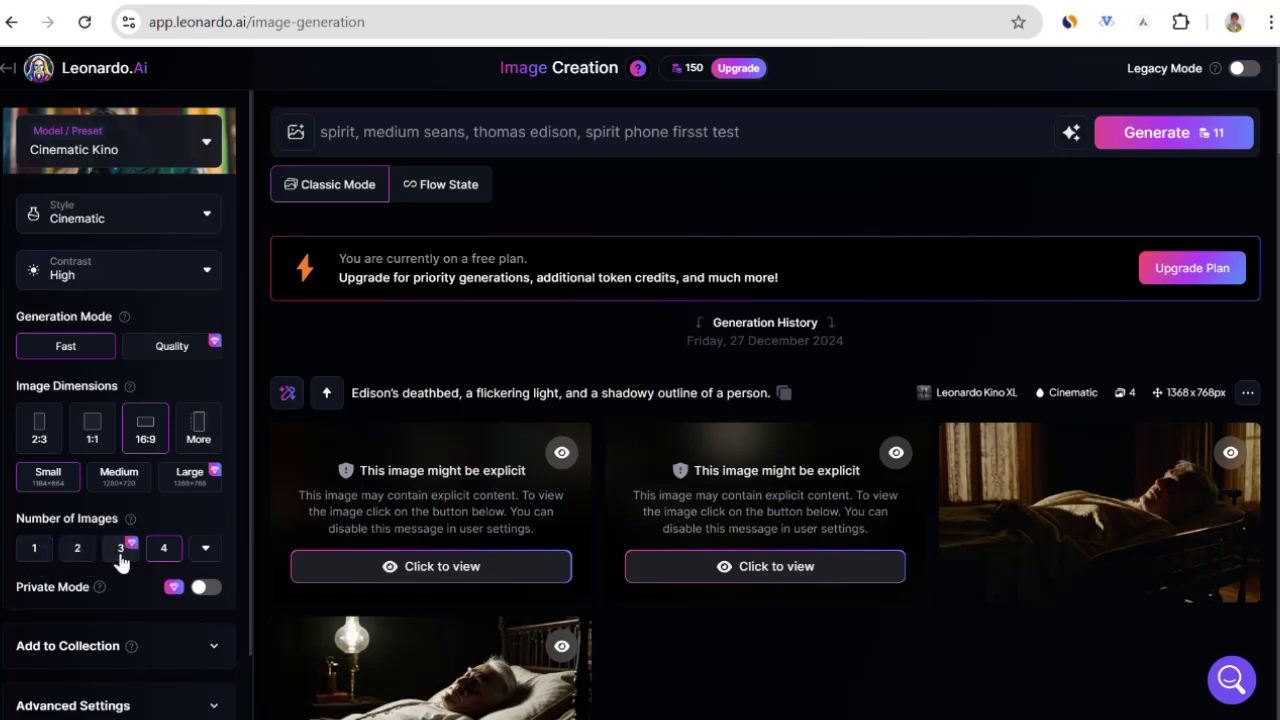
pyautogui.scroll(-1, 120, 563)
pyautogui.click(123, 563)
pyautogui.click(165, 628)
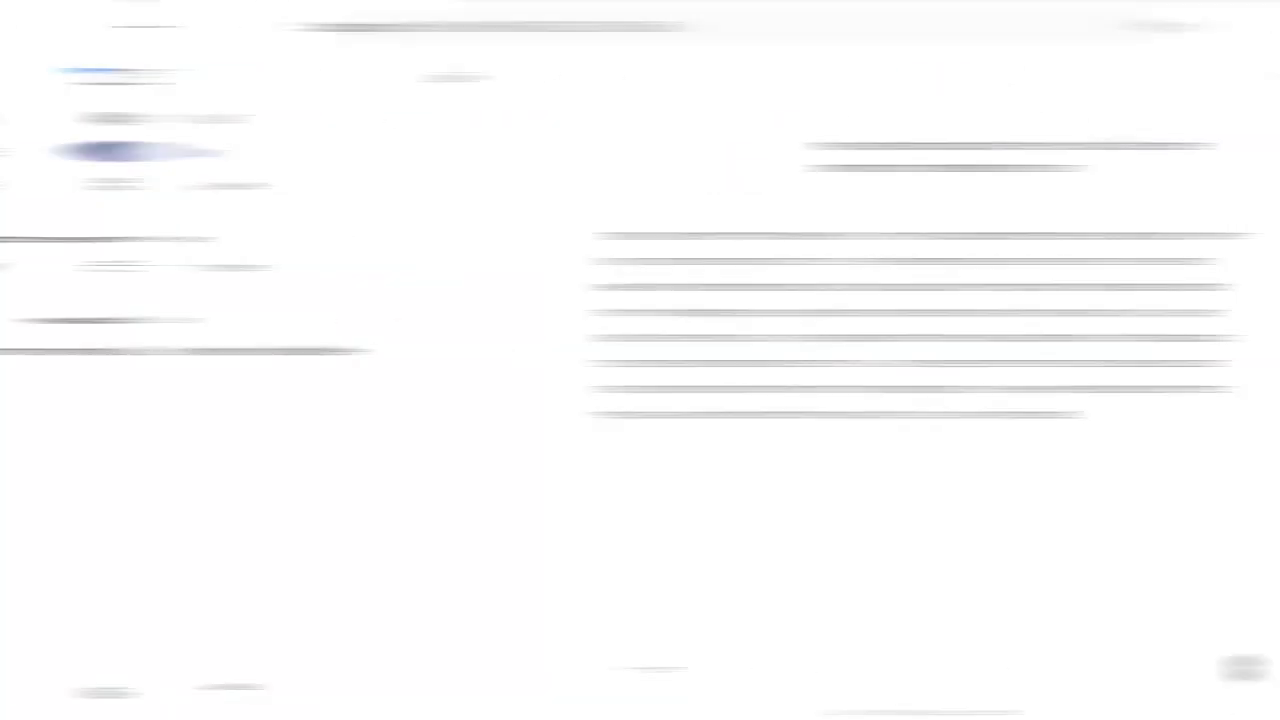
pyautogui.moveTo(918, 413); pyautogui.dragTo(429, 235)
pyautogui.hotkey('ctrl', 'c')
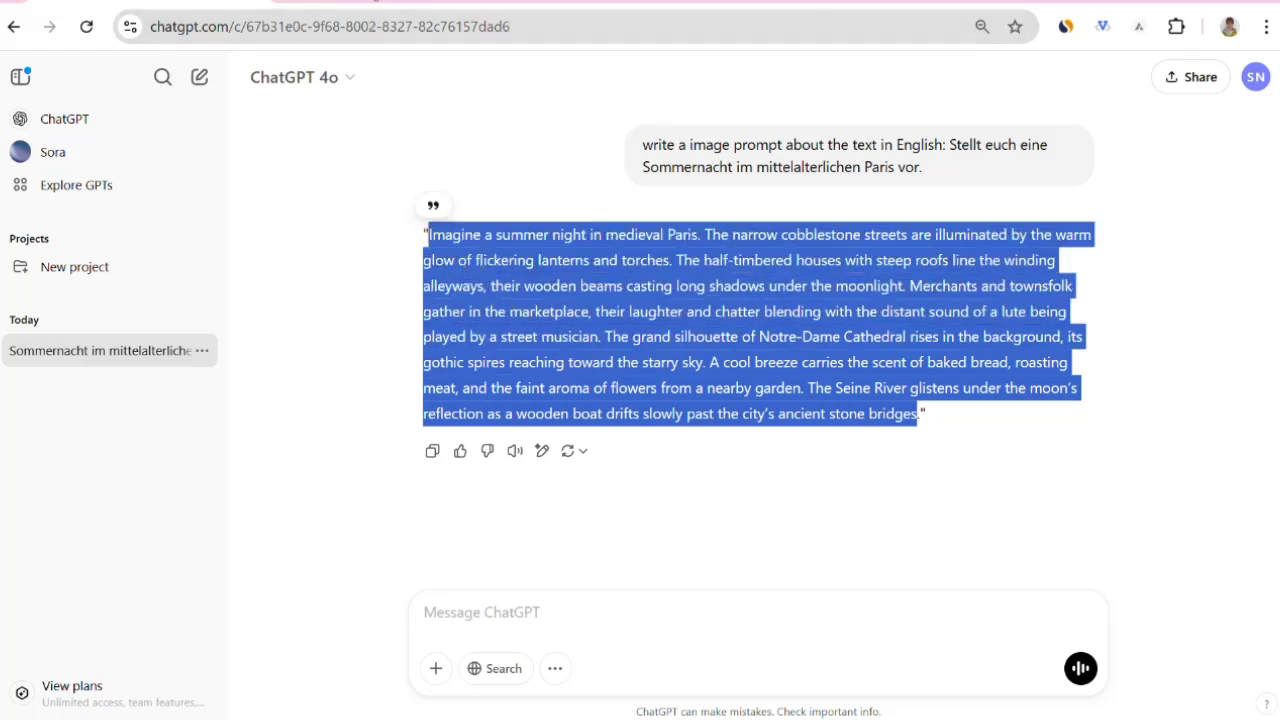
# - Paste the medieval Paris prompt into Leonardo.Ai's prompt box and generate images
pyautogui.click(375, 5)
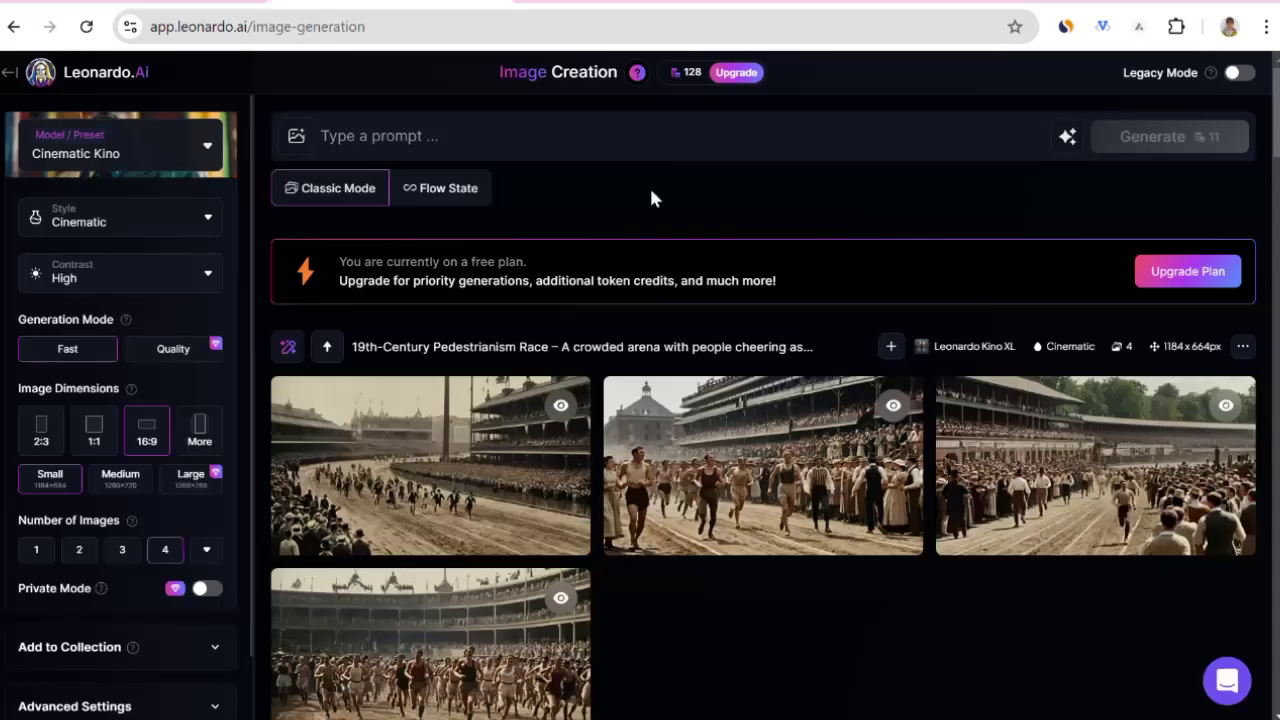
pyautogui.click(619, 139)
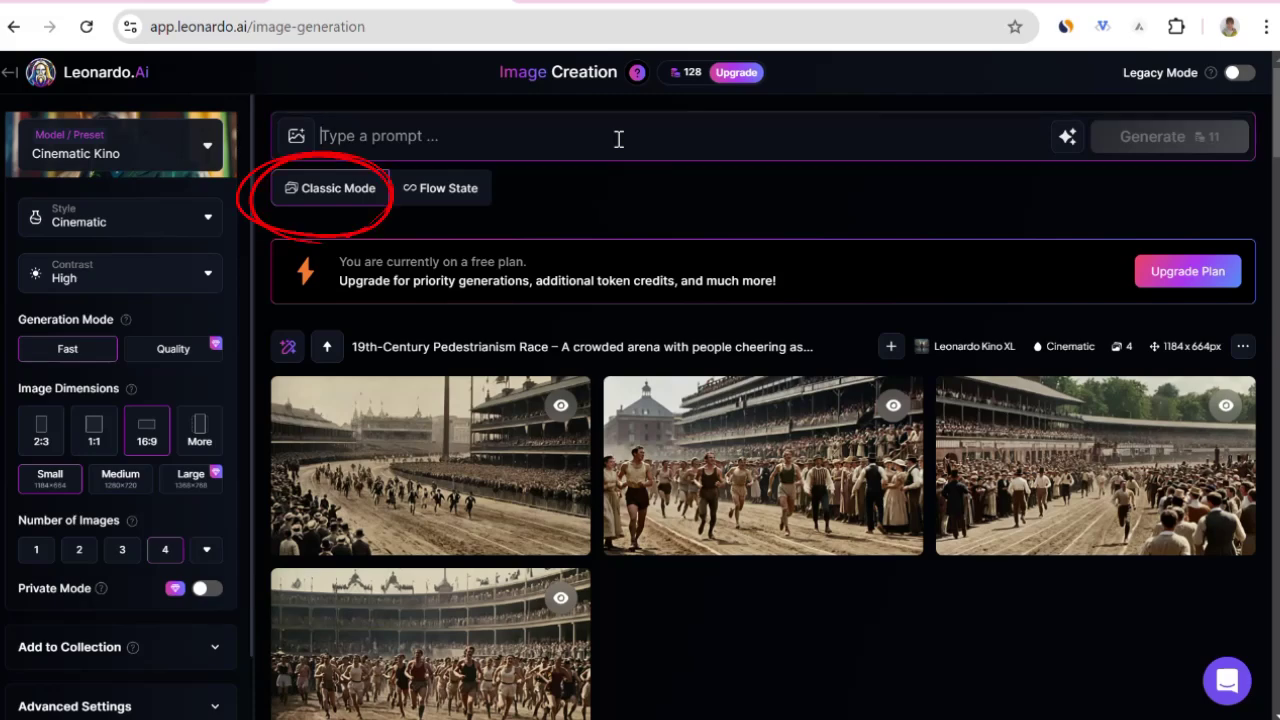
pyautogui.hotkey('ctrl', 'v')
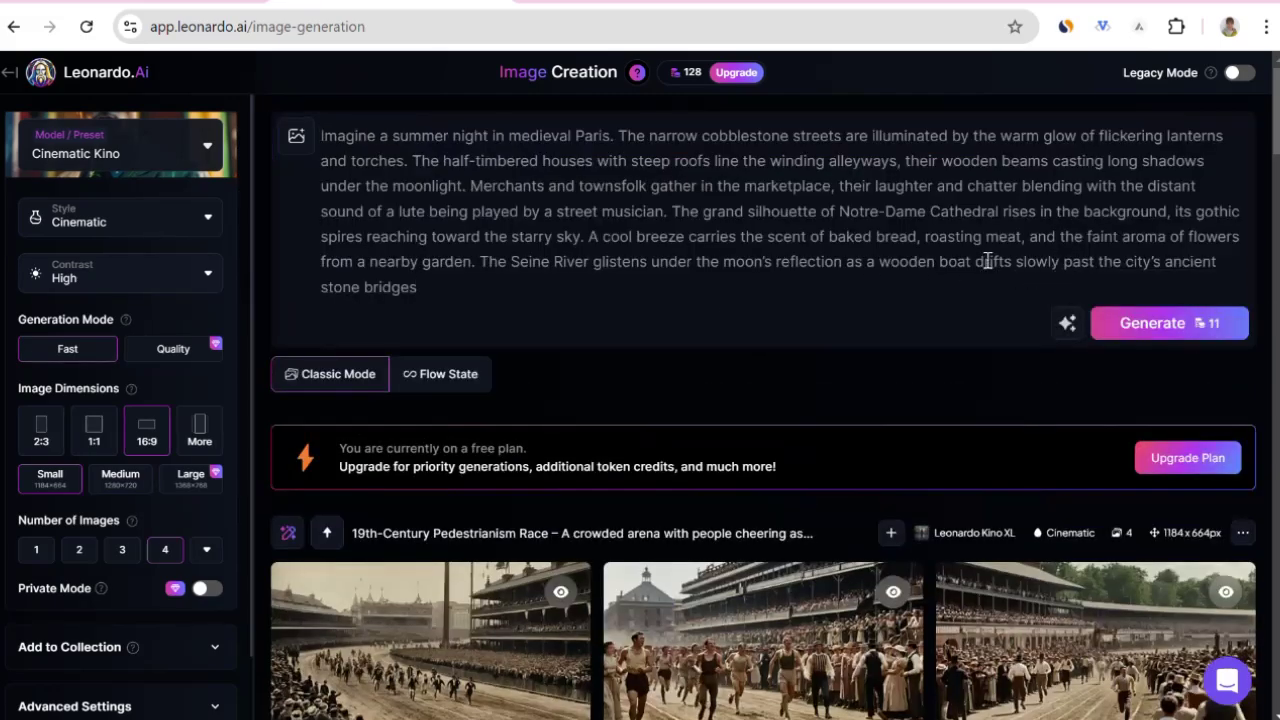
pyautogui.click(1140, 323)
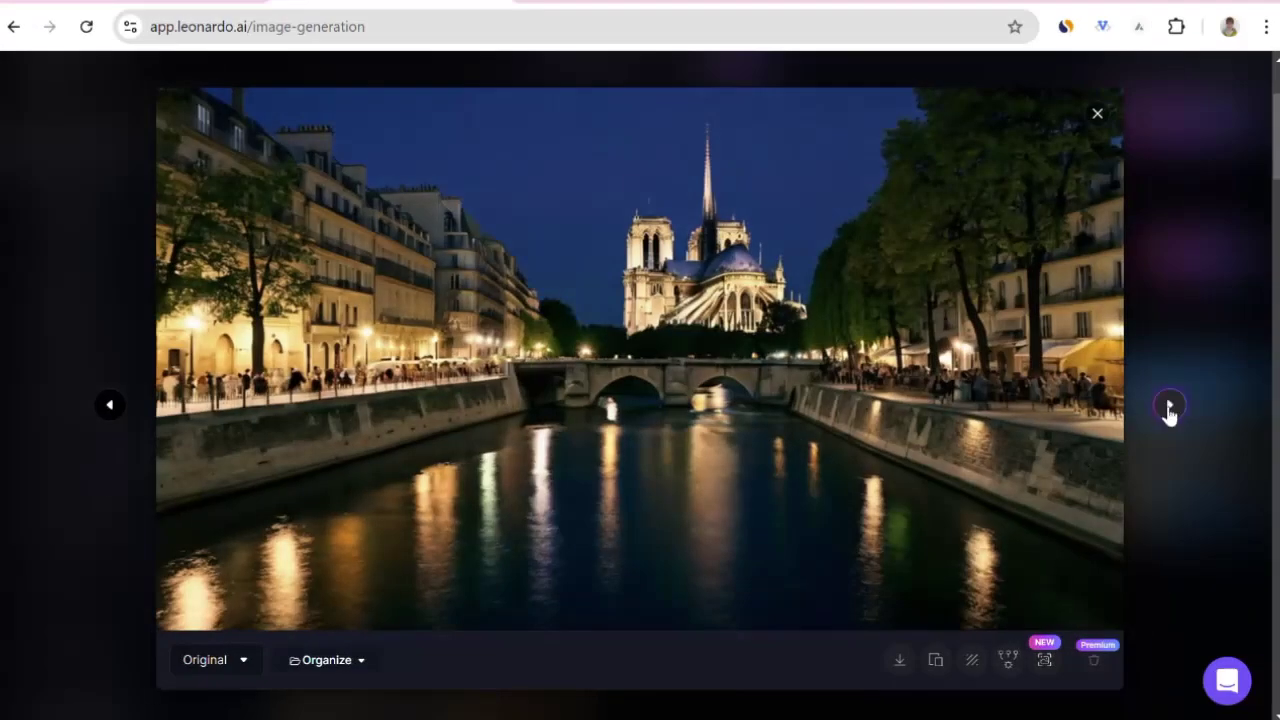
# - Page through the Paris images and download the second Notre-Dame night image as a 483 KB JPG
pyautogui.click(1169, 407)
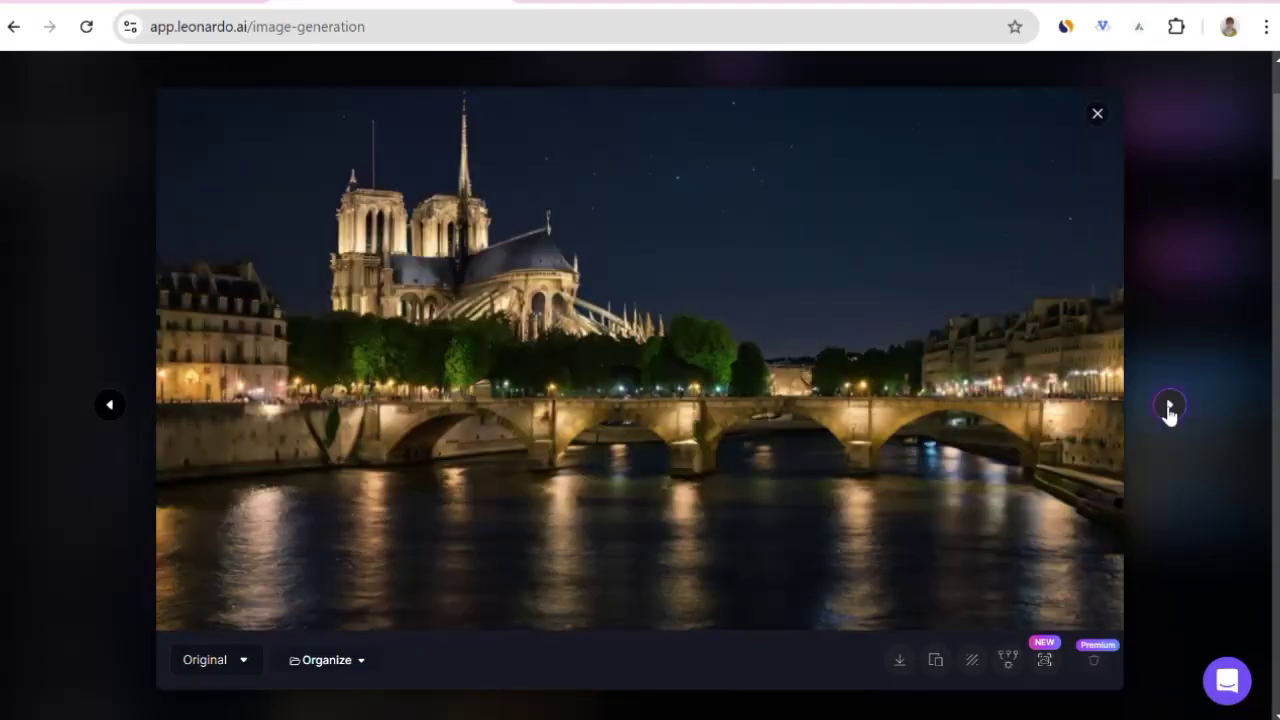
pyautogui.click(1169, 407)
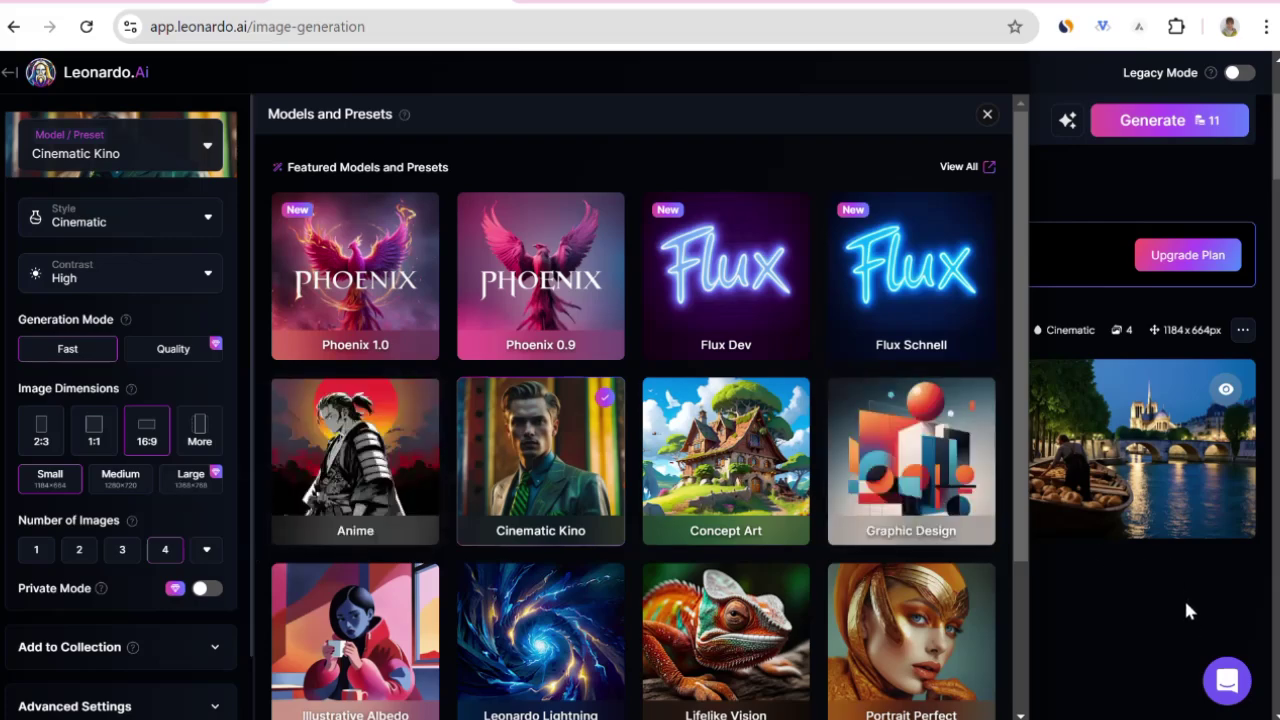
pyautogui.click(1132, 621)
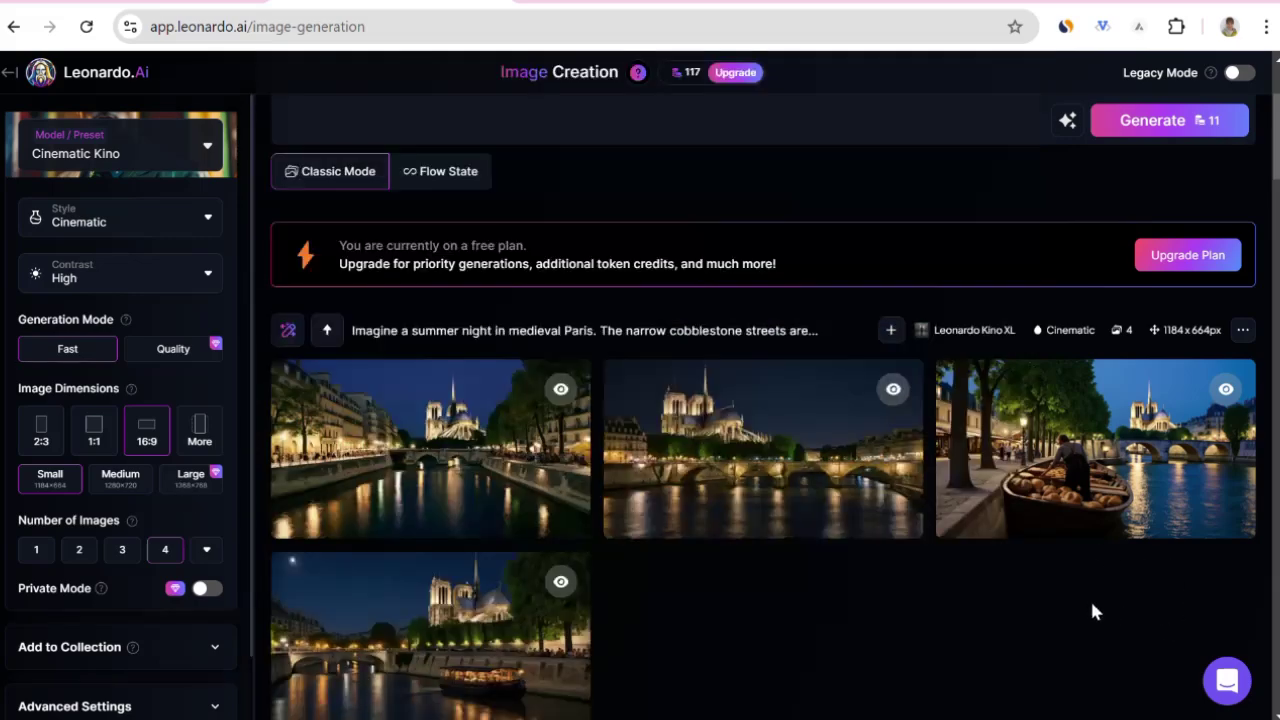
pyautogui.click(766, 429)
pyautogui.click(899, 665)
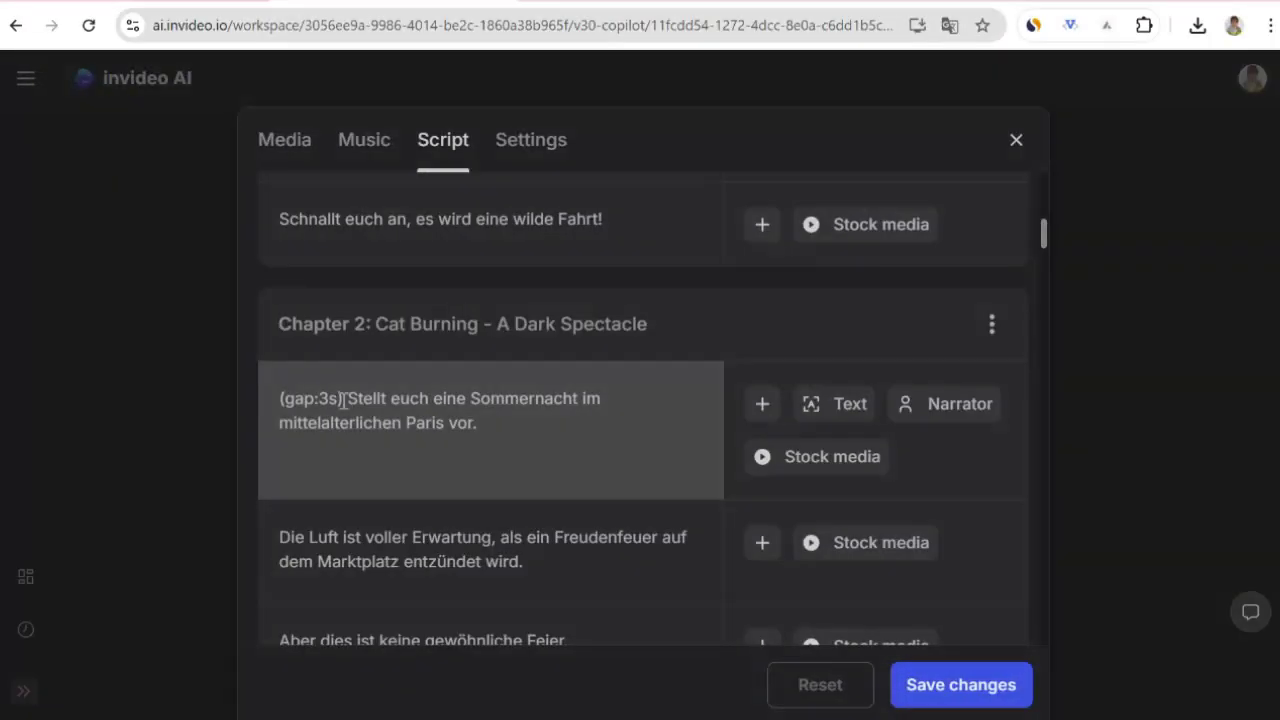
# - Select the medieval Paris sentence in the script and find it in the media view
pyautogui.moveTo(344, 399); pyautogui.dragTo(515, 418)
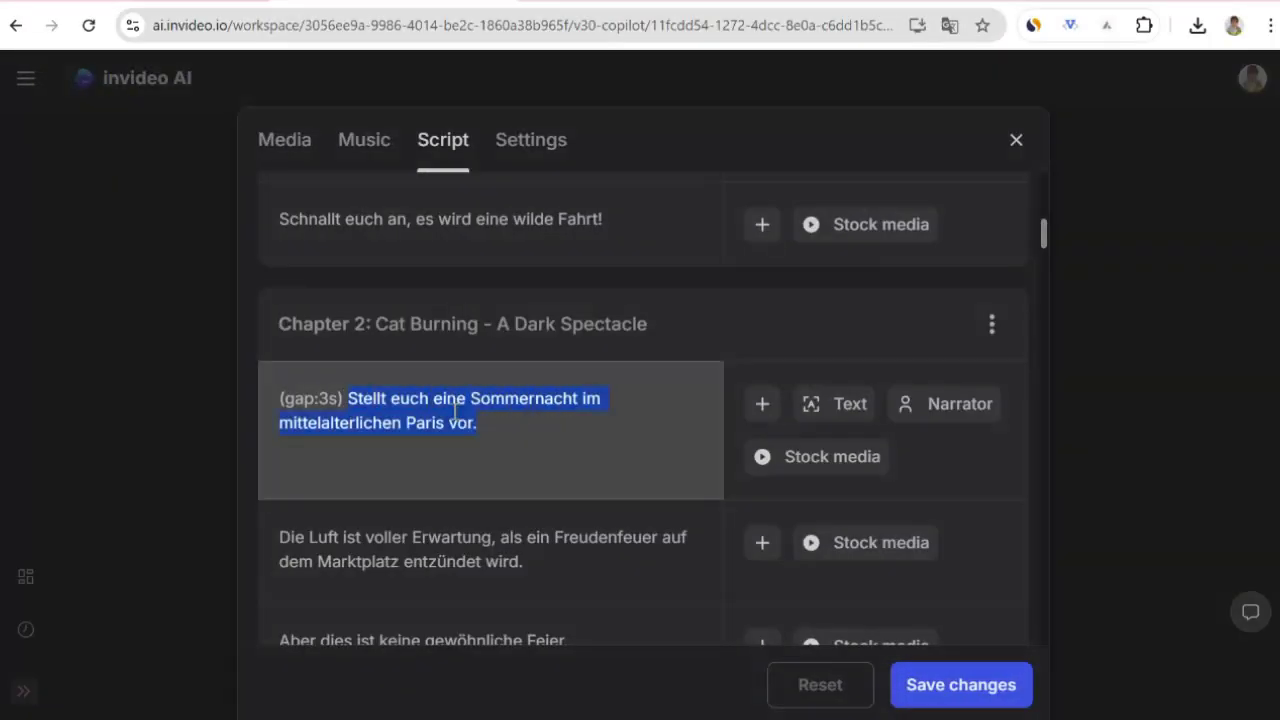
pyautogui.click(1016, 141)
pyautogui.click(708, 424)
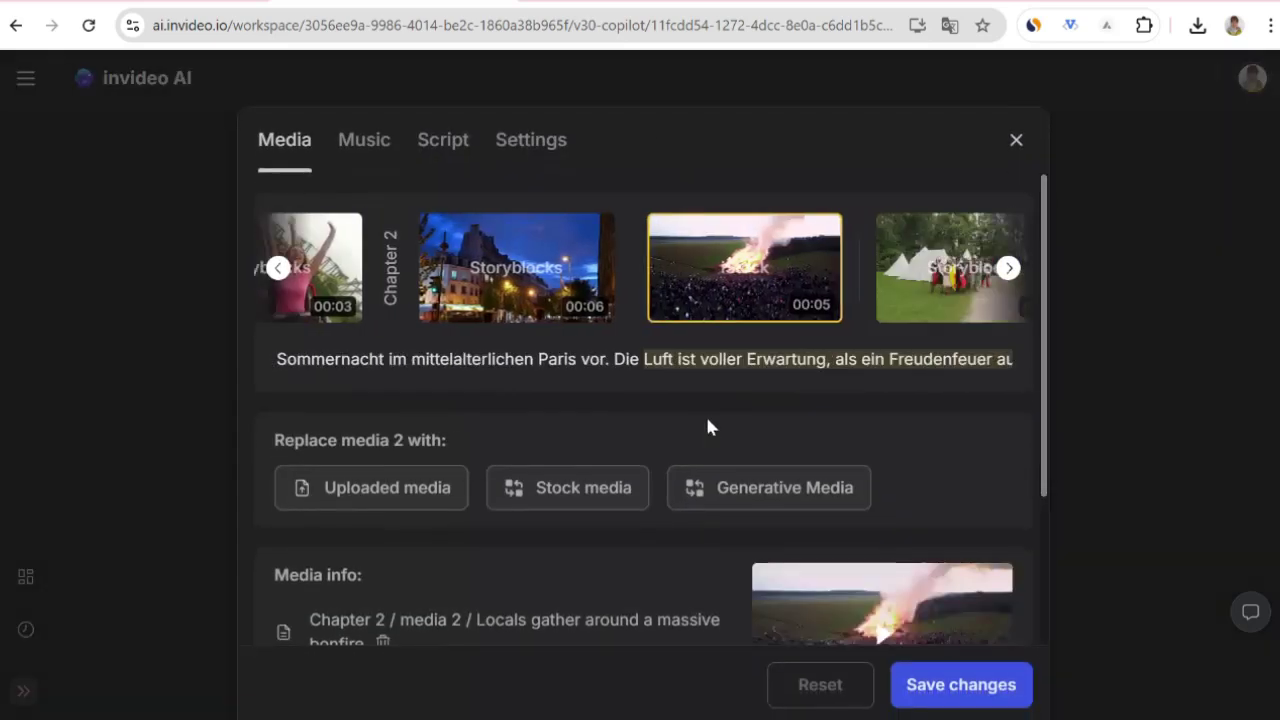
pyautogui.hotkey('ctrl', 'f')
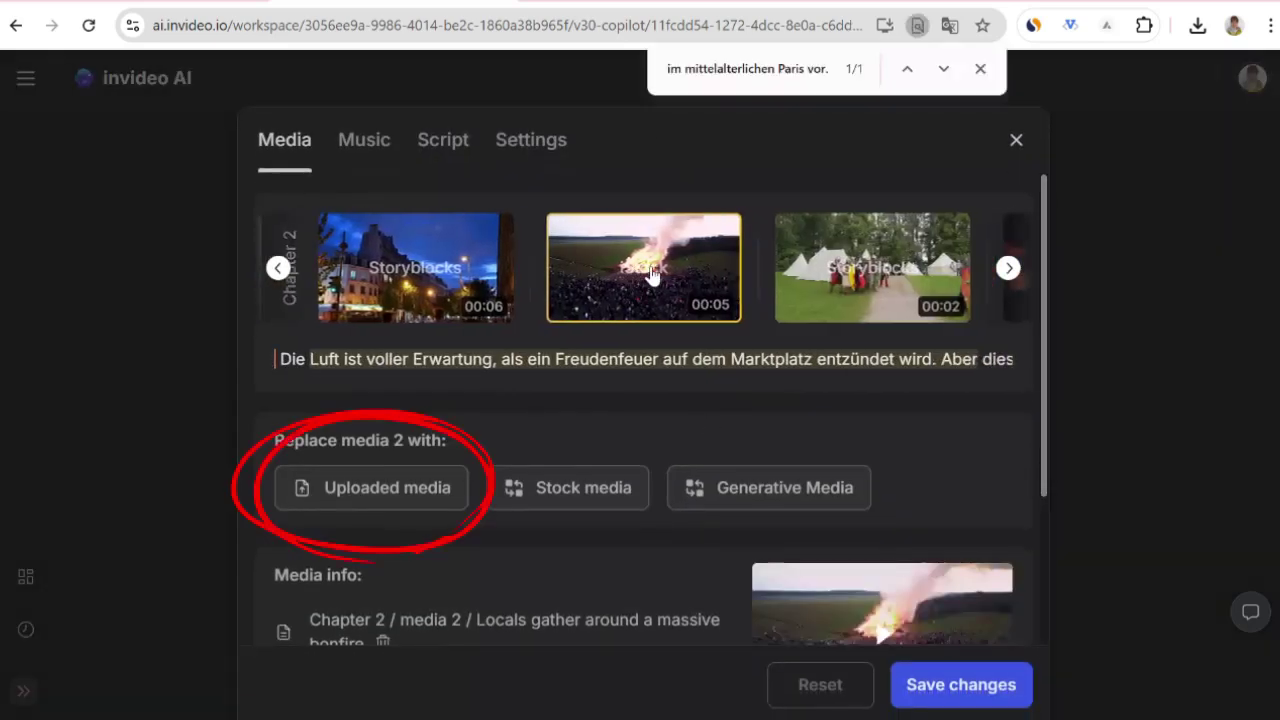
# - Upload the downloaded Notre-Dame JPG and swap it in for the bonfire clip
pyautogui.click(394, 494)
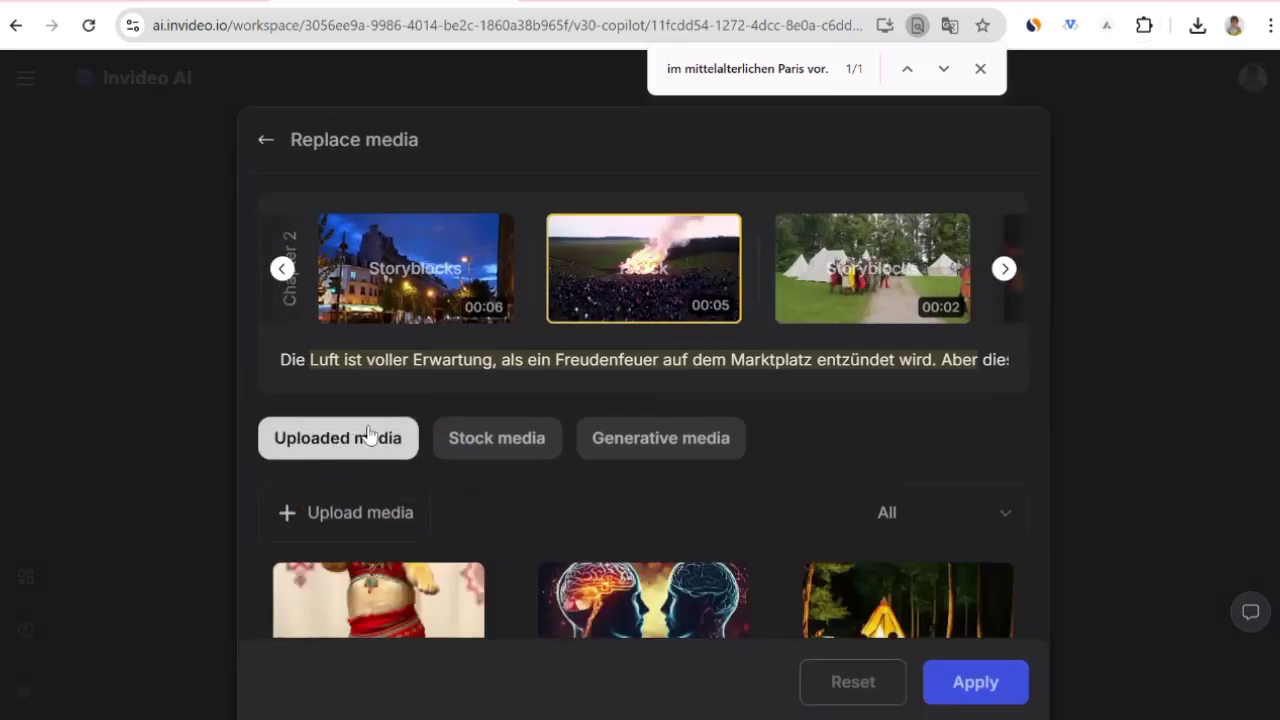
pyautogui.click(362, 512)
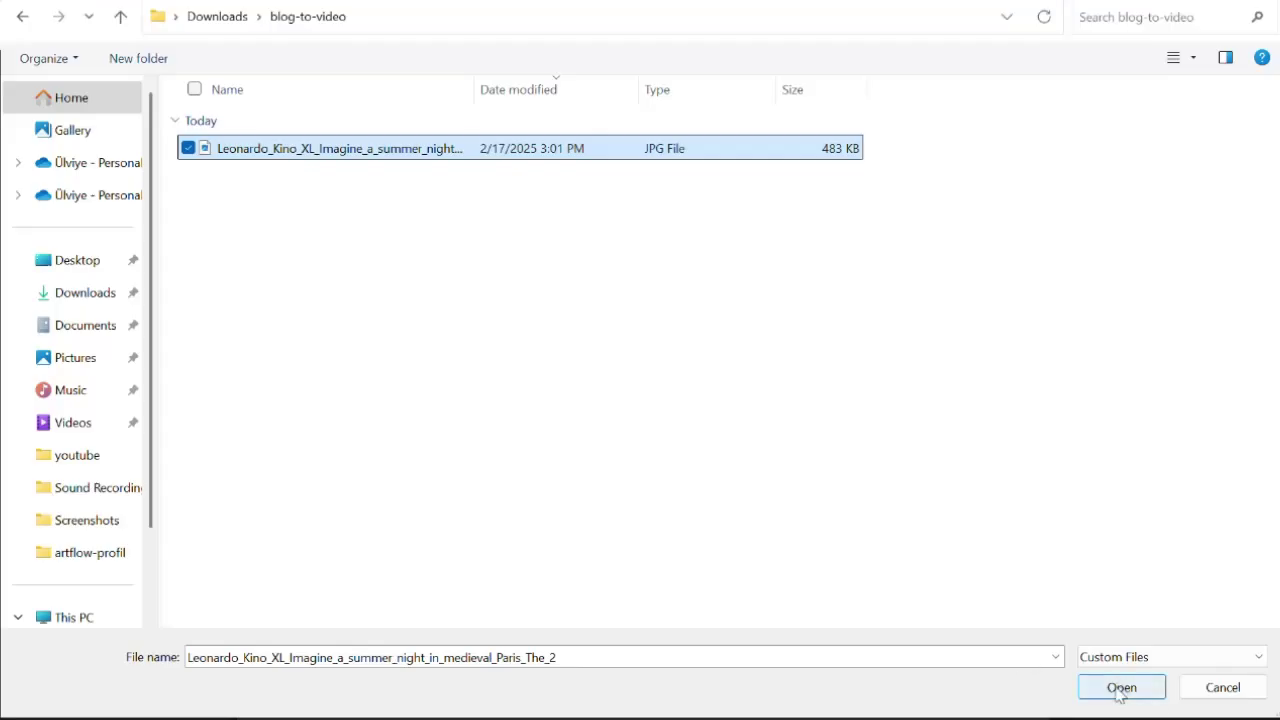
pyautogui.click(1120, 688)
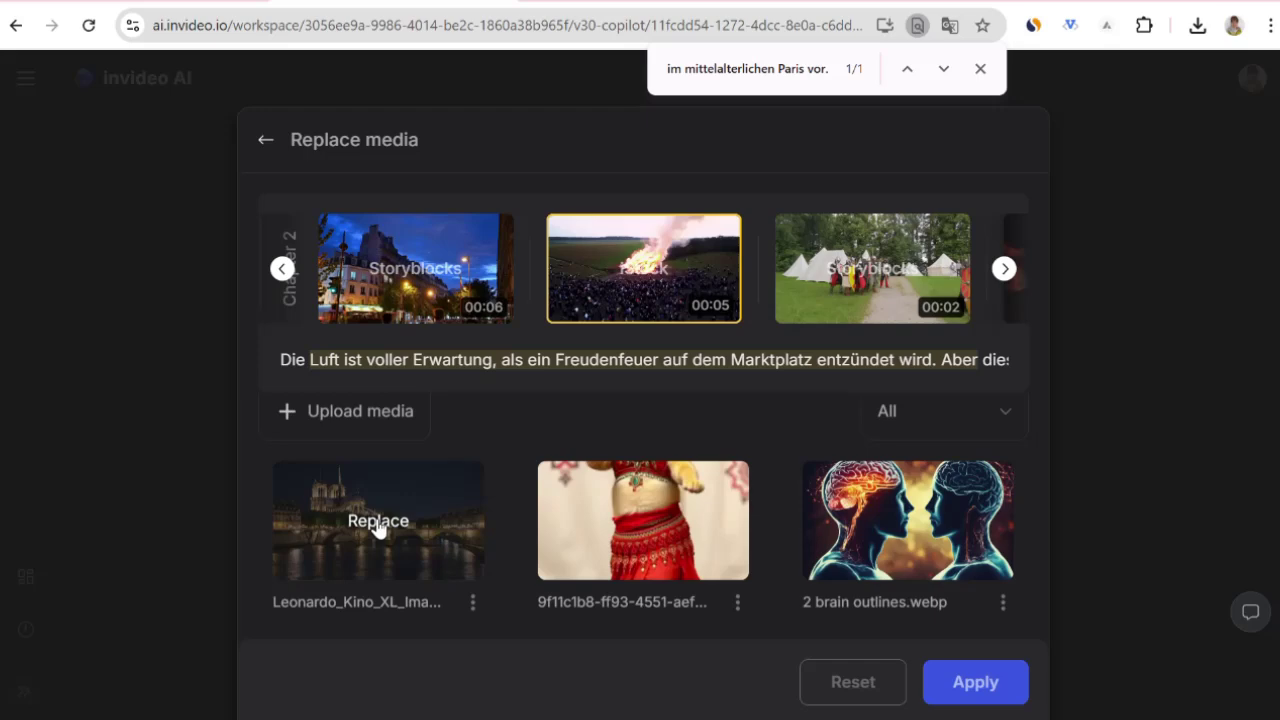
pyautogui.click(378, 523)
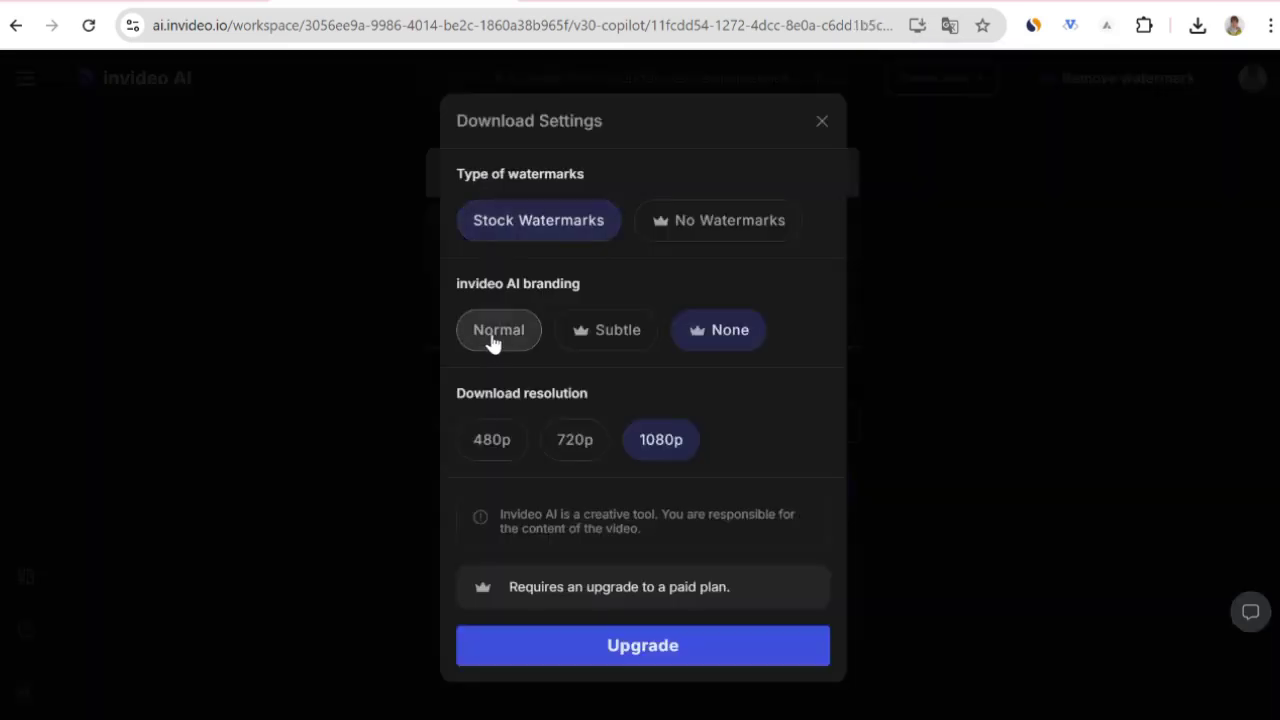
# - Export the video at 1080p, keeping the Normal invideo AI branding
pyautogui.click(495, 332)
pyautogui.click(665, 647)
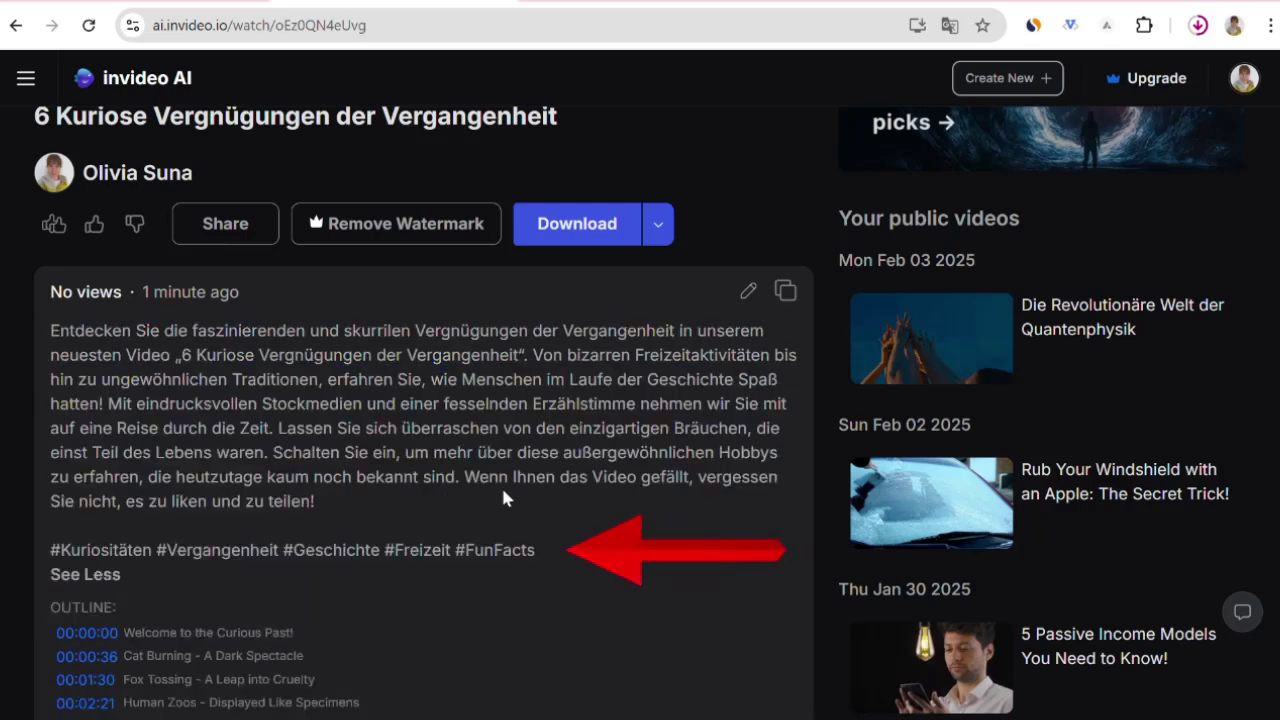
pyautogui.scroll(-1, 501, 485)
# - Select the hashtag line in the video's watch-page description
pyautogui.doubleClick(273, 447)
pyautogui.click(273, 447)
pyautogui.scroll(-1, 496, 496)
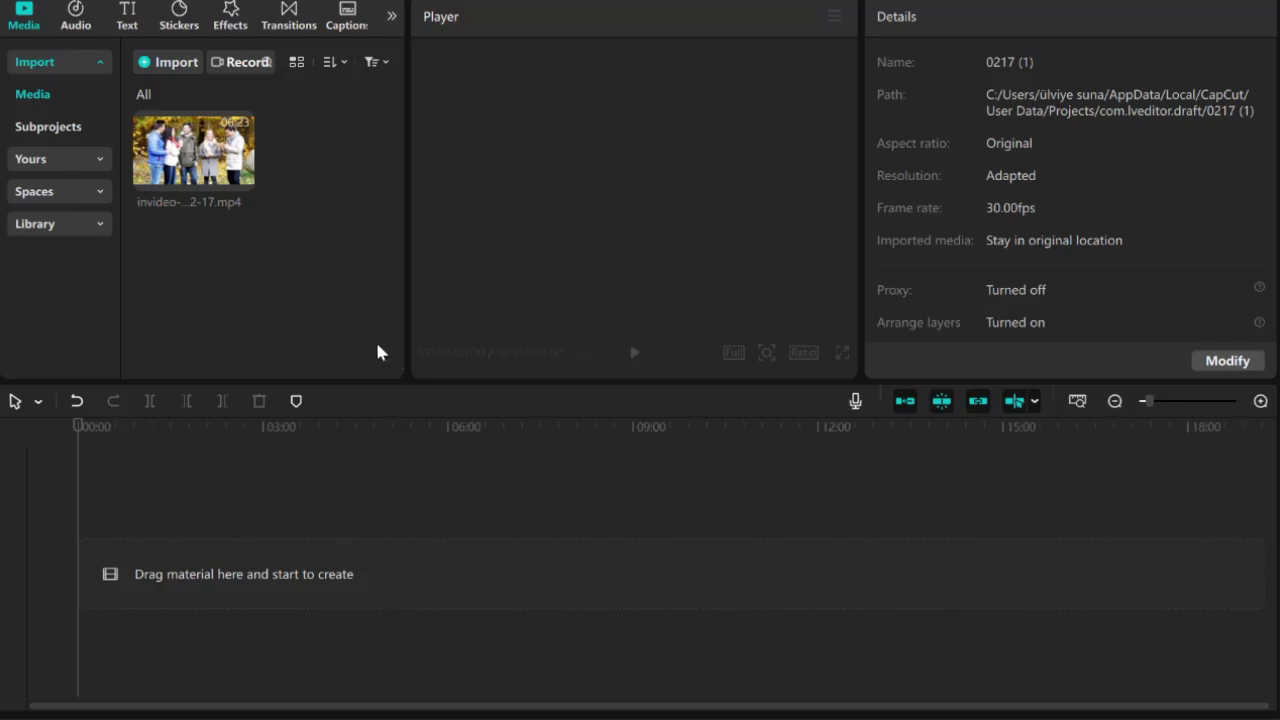
# - Place the imported invideo MP4 on the timeline as a single 06:23 clip
pyautogui.click(241, 178)
pyautogui.click(270, 516)
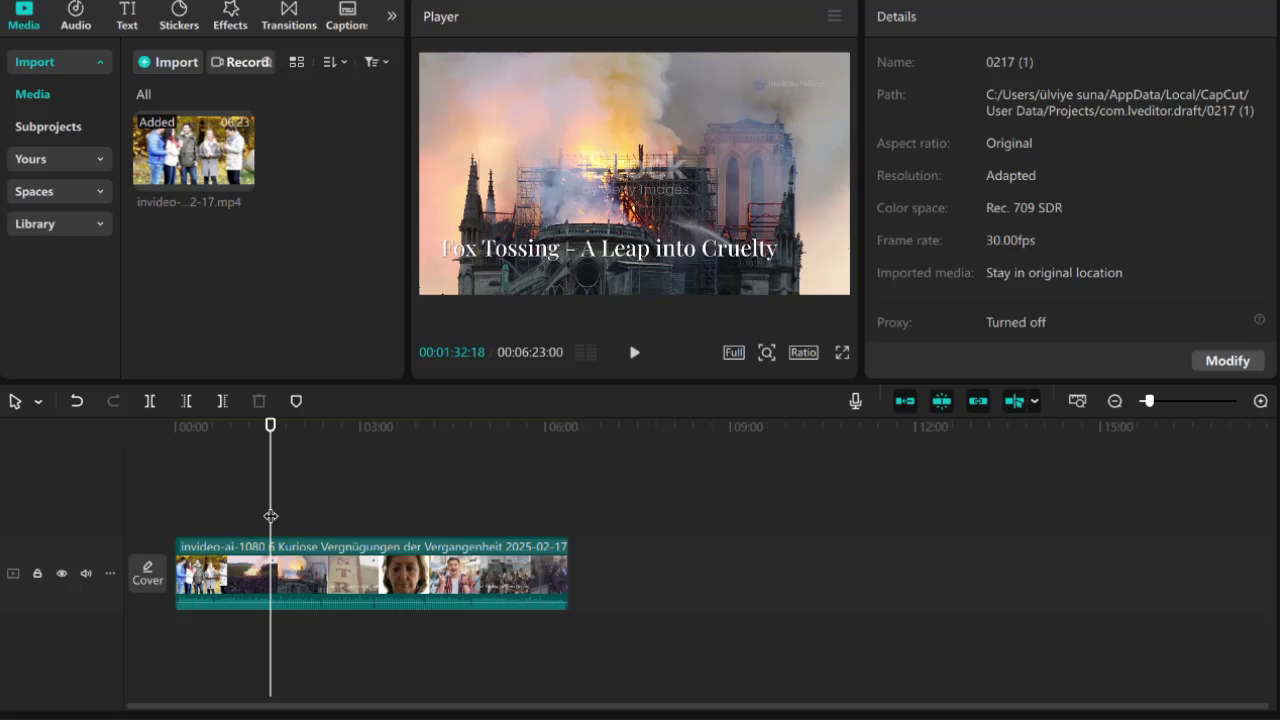
pyautogui.click(806, 354)
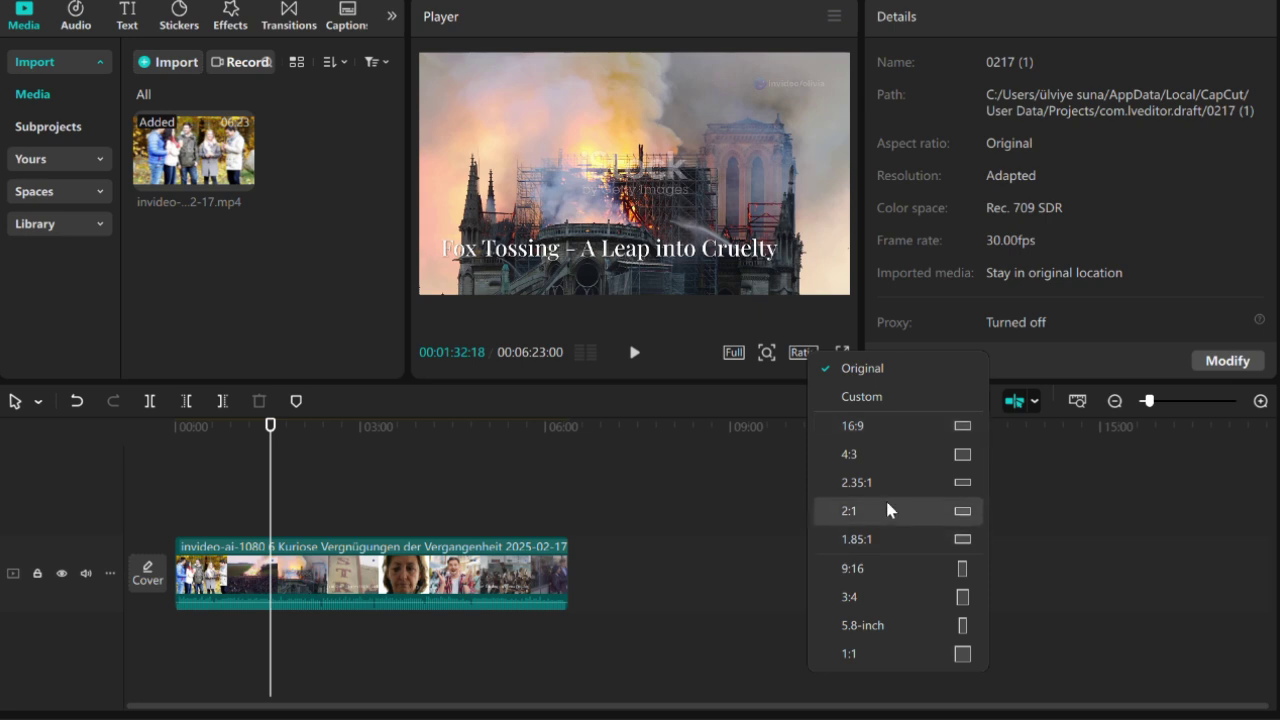
# - Switch the project ratio to 16:9 and keep the clip's scale at 100%
pyautogui.click(887, 431)
pyautogui.click(309, 575)
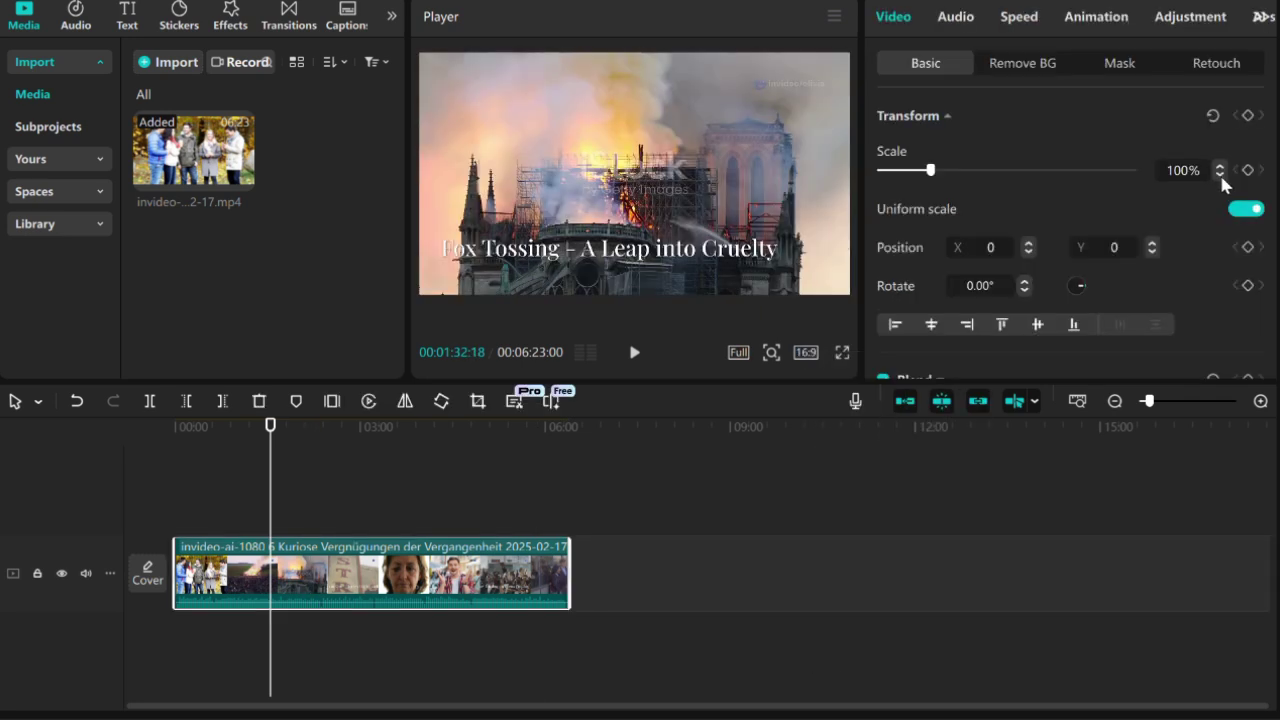
pyautogui.click(1222, 176)
pyautogui.click(1222, 165)
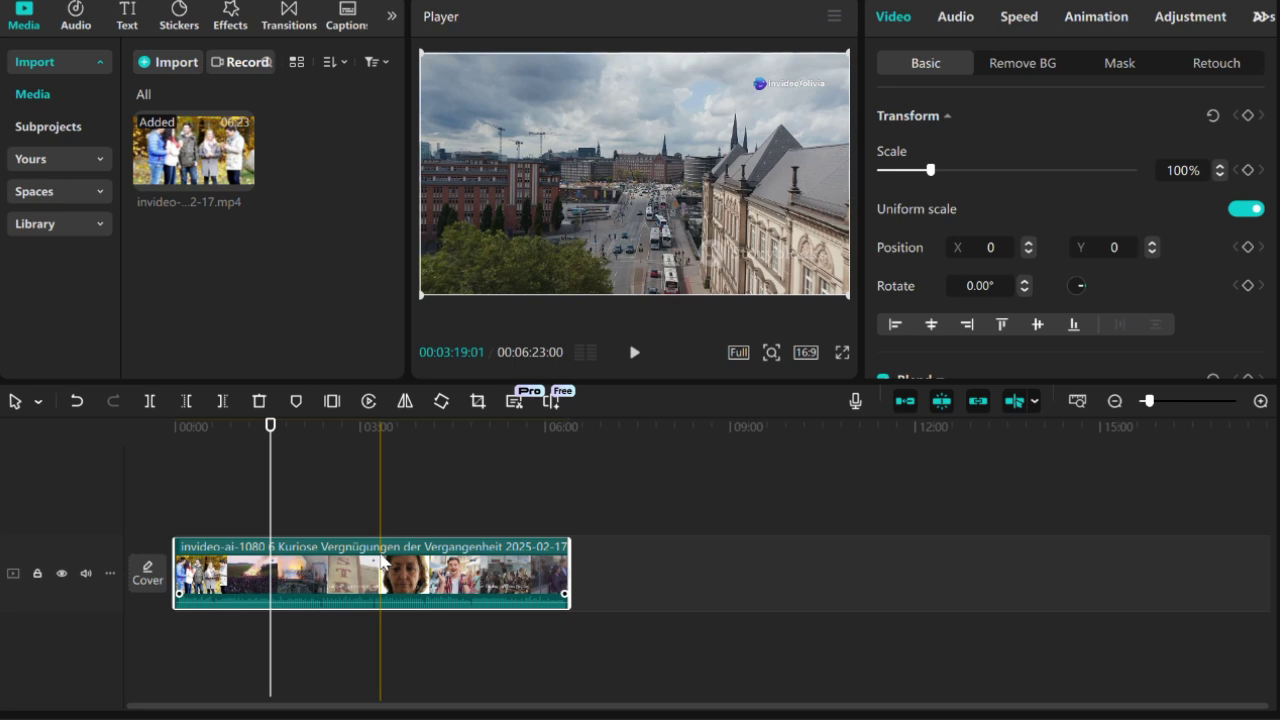
# - Separate the invideo clip's audio, keeping only the vocals
pyautogui.rightClick(381, 561)
pyautogui.moveTo(449, 216)
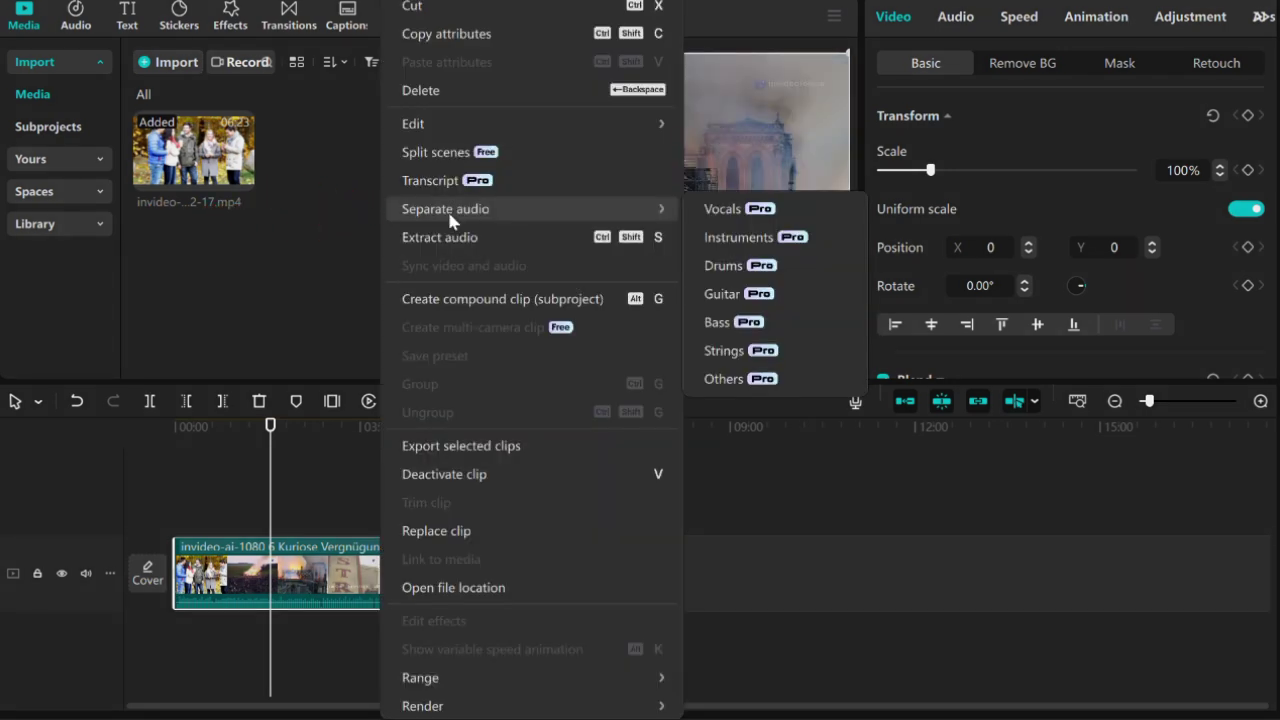
pyautogui.click(449, 215)
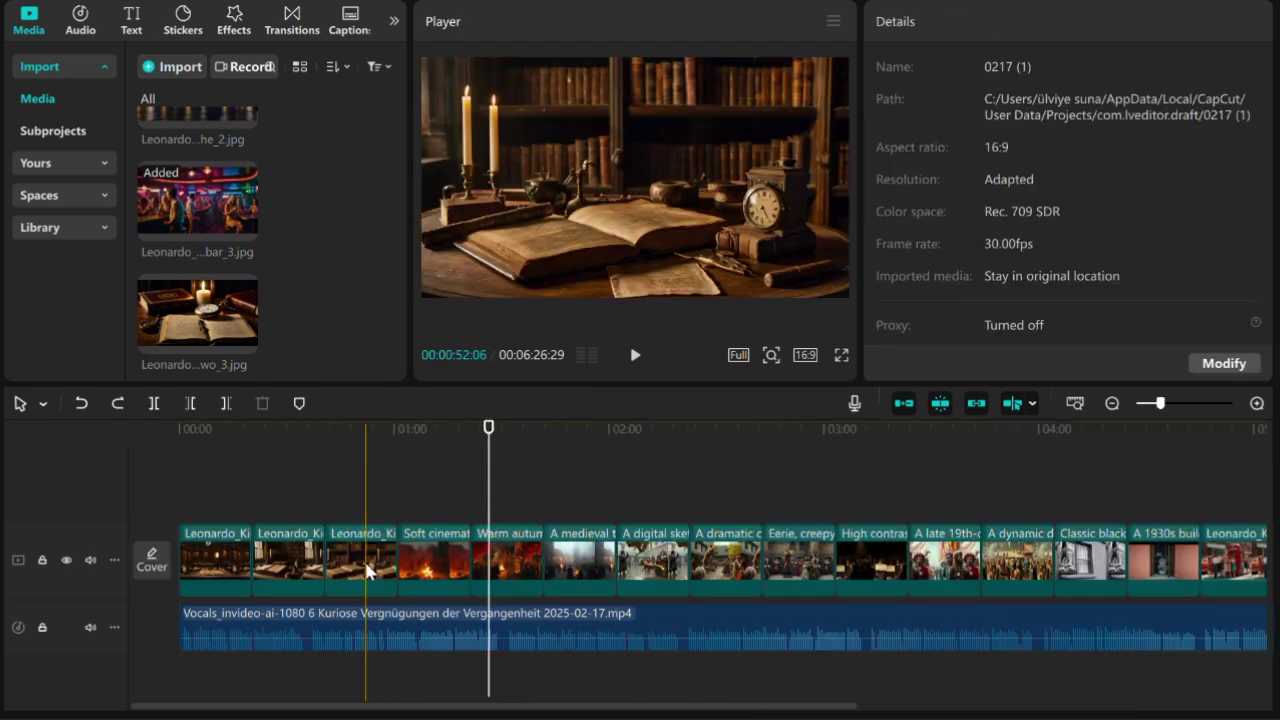
# - Delete the extra Leonardo image clip and trim the book clip at the playhead, ending at 06:20:14
pyautogui.click(368, 569)
pyautogui.press('Delete')
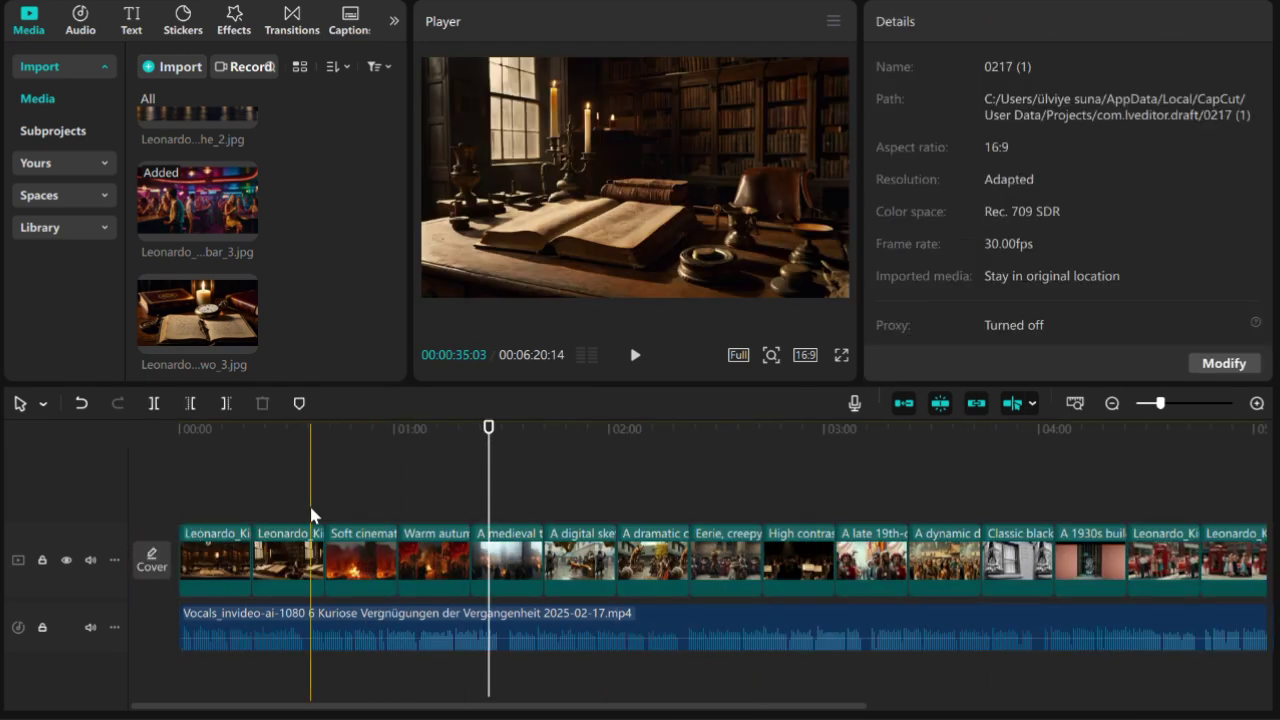
pyautogui.click(307, 505)
pyautogui.scroll(3, 286, 677)
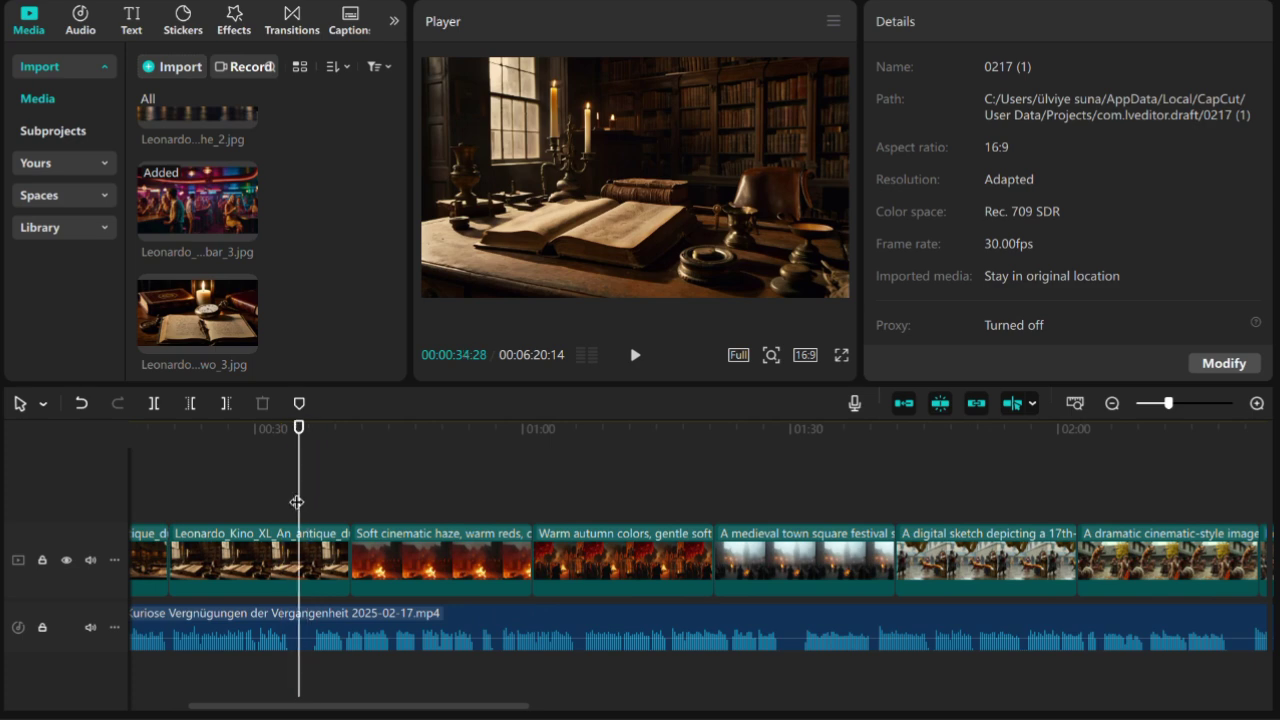
pyautogui.click(304, 505)
pyautogui.click(345, 560)
pyautogui.press('w')
pyautogui.click(329, 488)
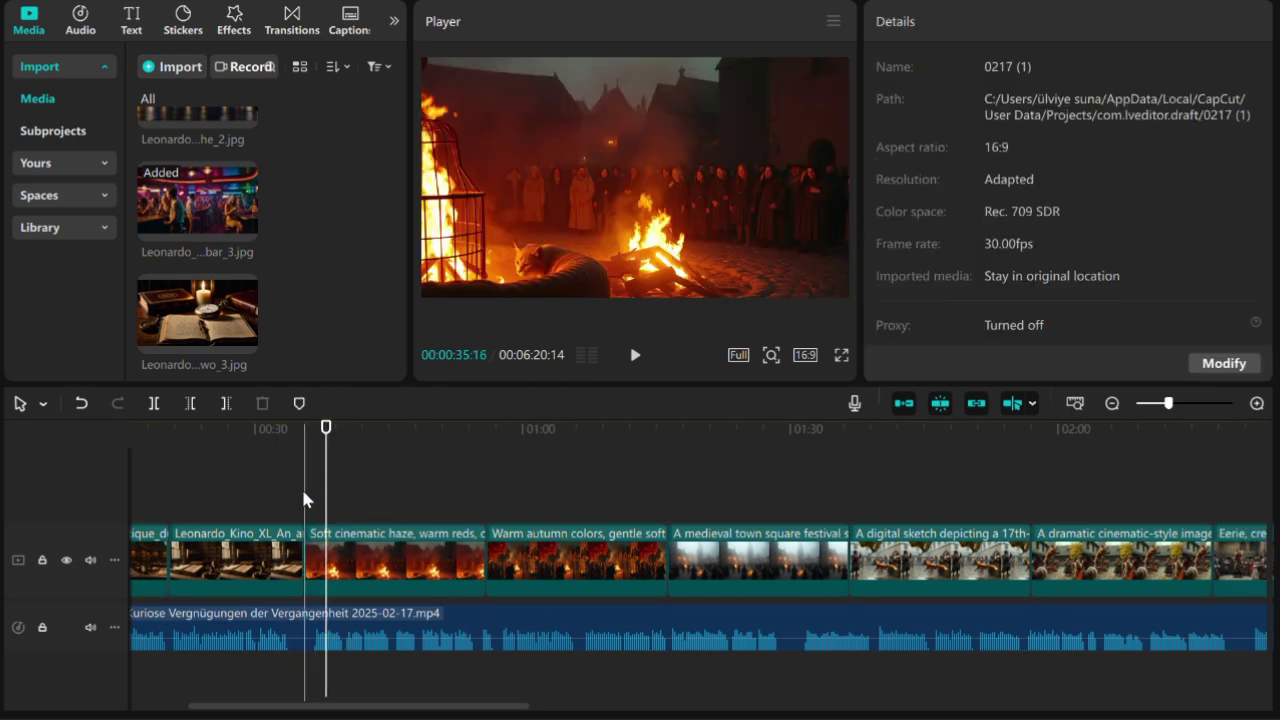
# - Apply the Zoom 1 combo animation to the first library image and enable Auto adjust at intensity 80
pyautogui.click(304, 18)
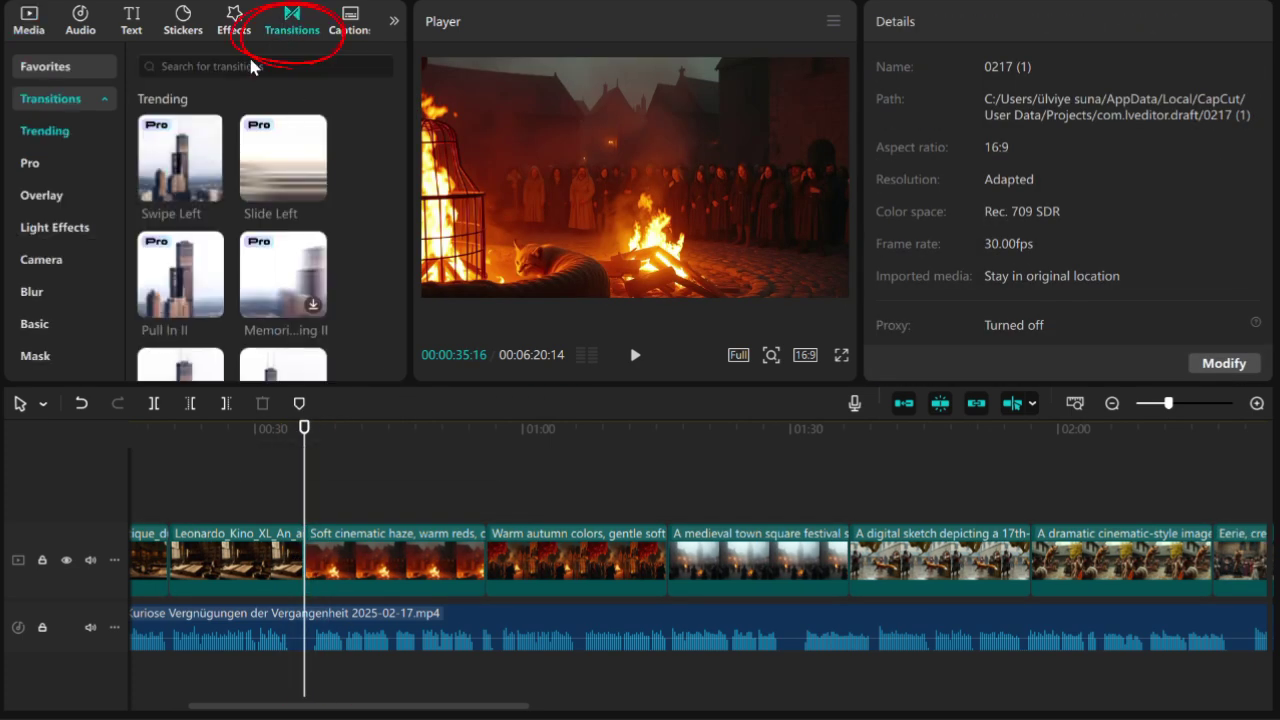
pyautogui.click(212, 122)
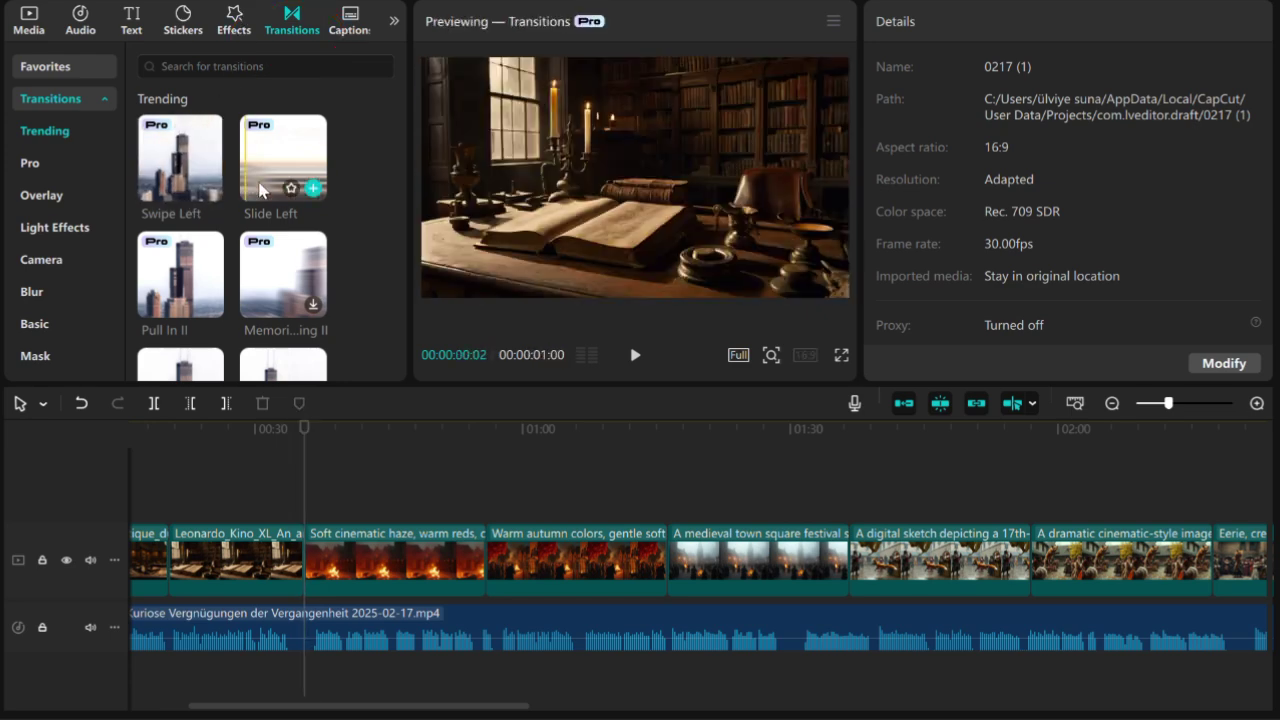
pyautogui.scroll(-3, 285, 200)
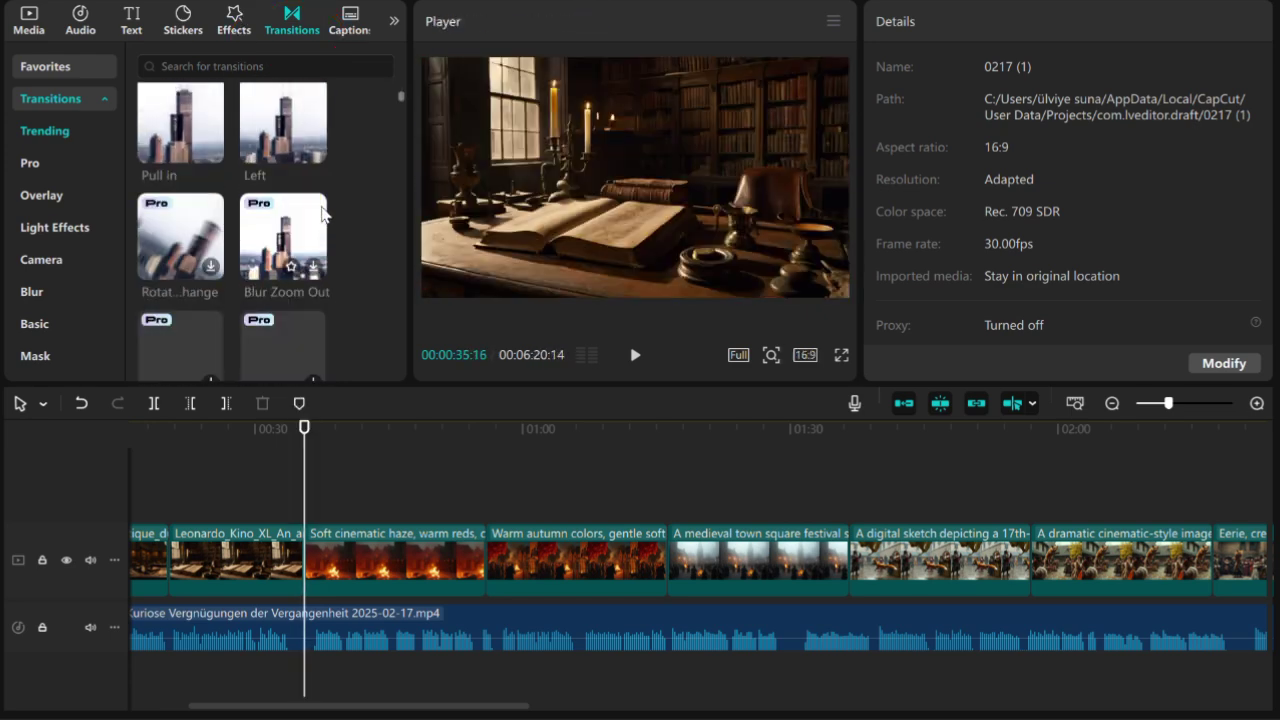
pyautogui.scroll(3, 285, 200)
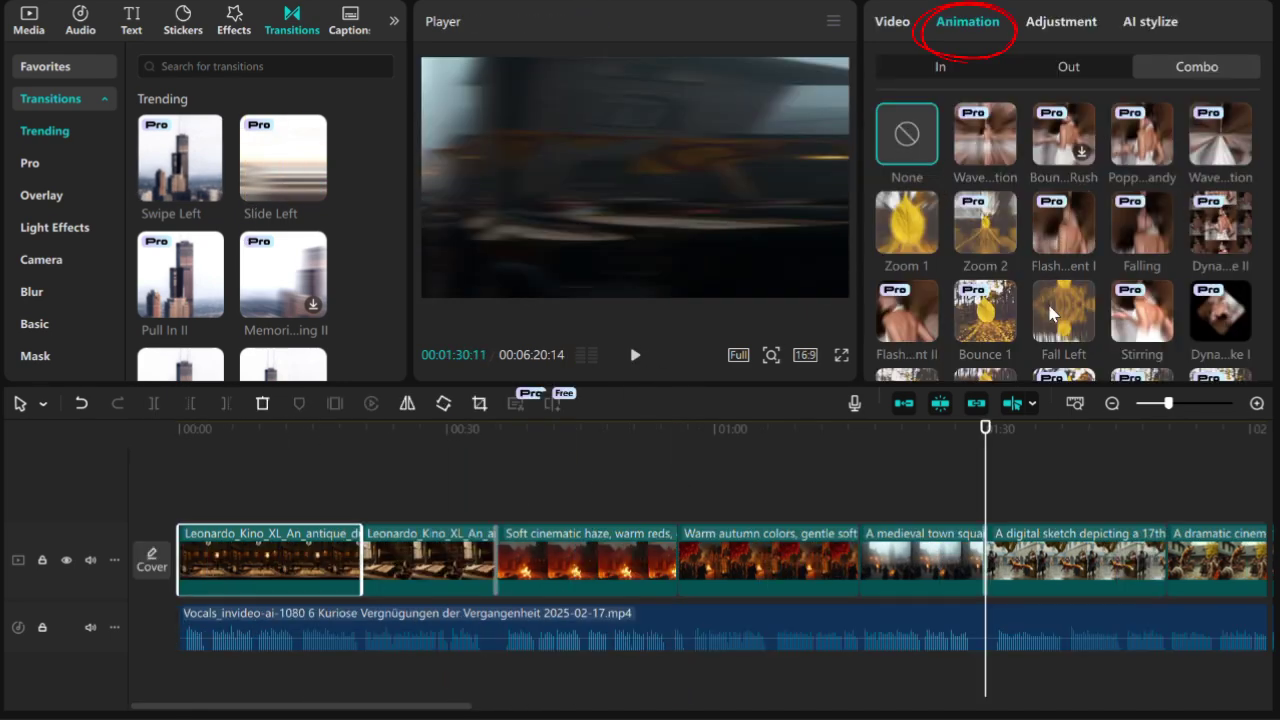
pyautogui.scroll(-2, 1135, 315)
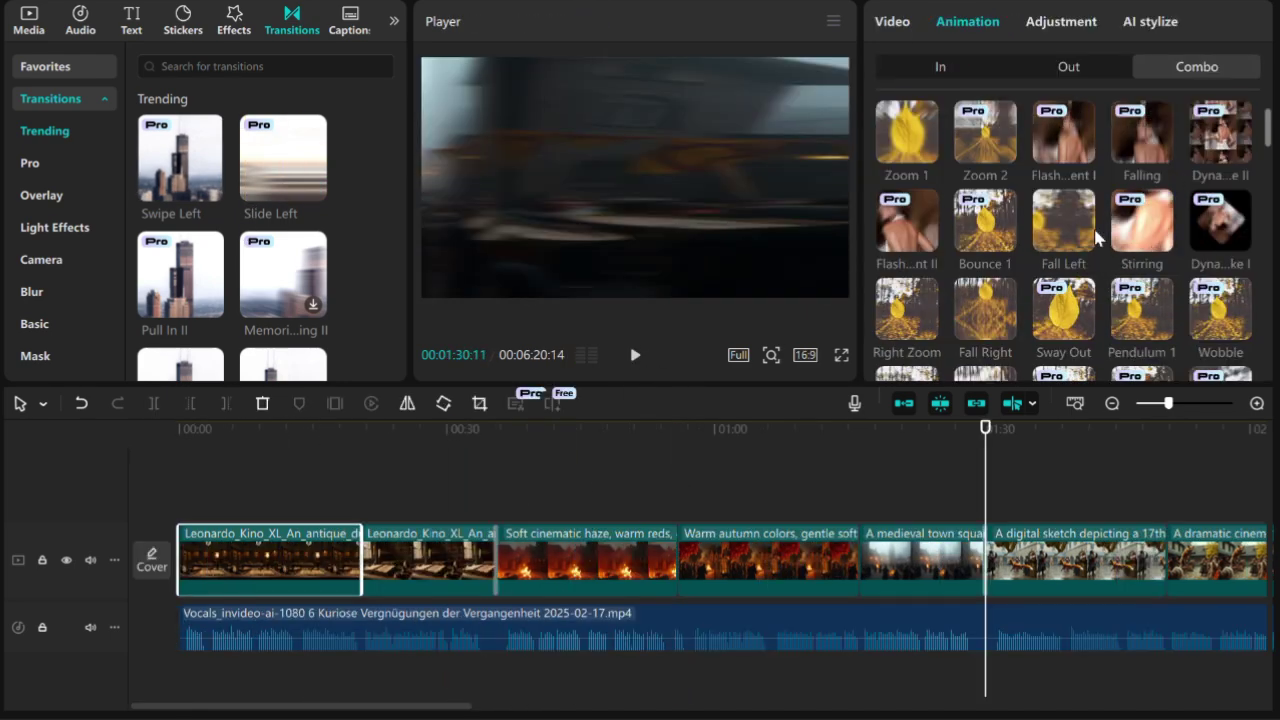
pyautogui.click(903, 150)
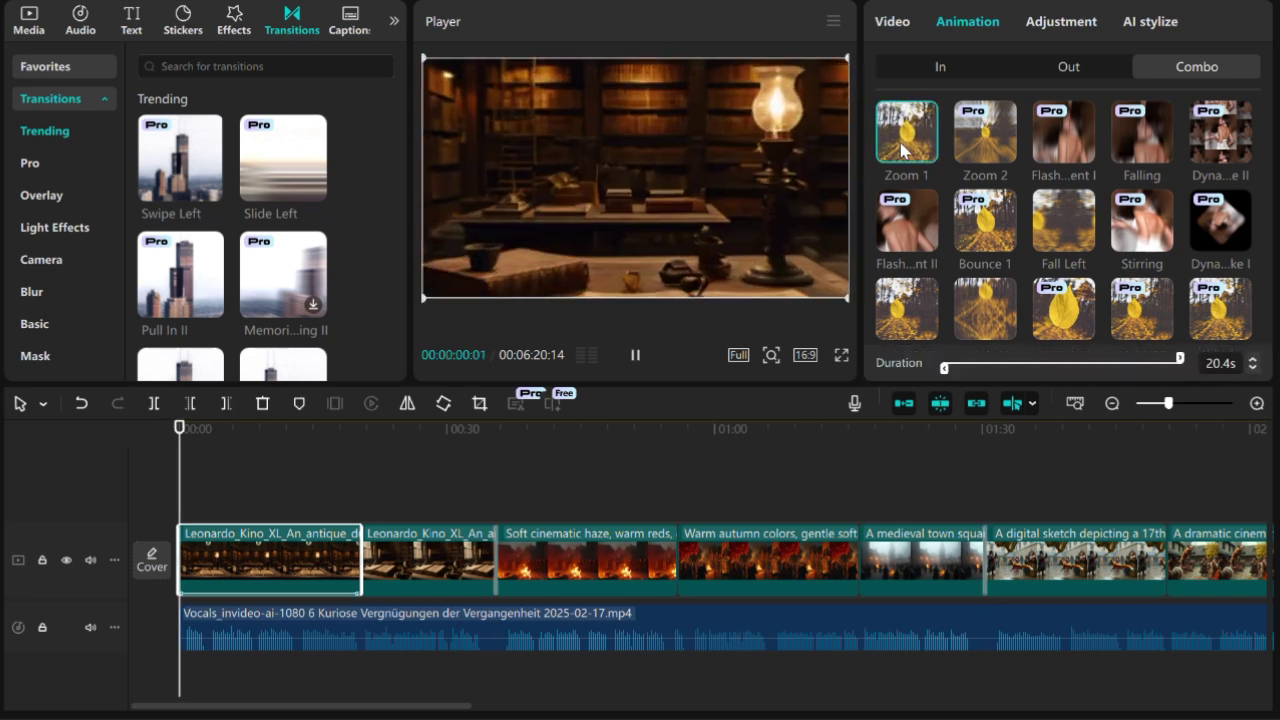
pyautogui.click(1053, 23)
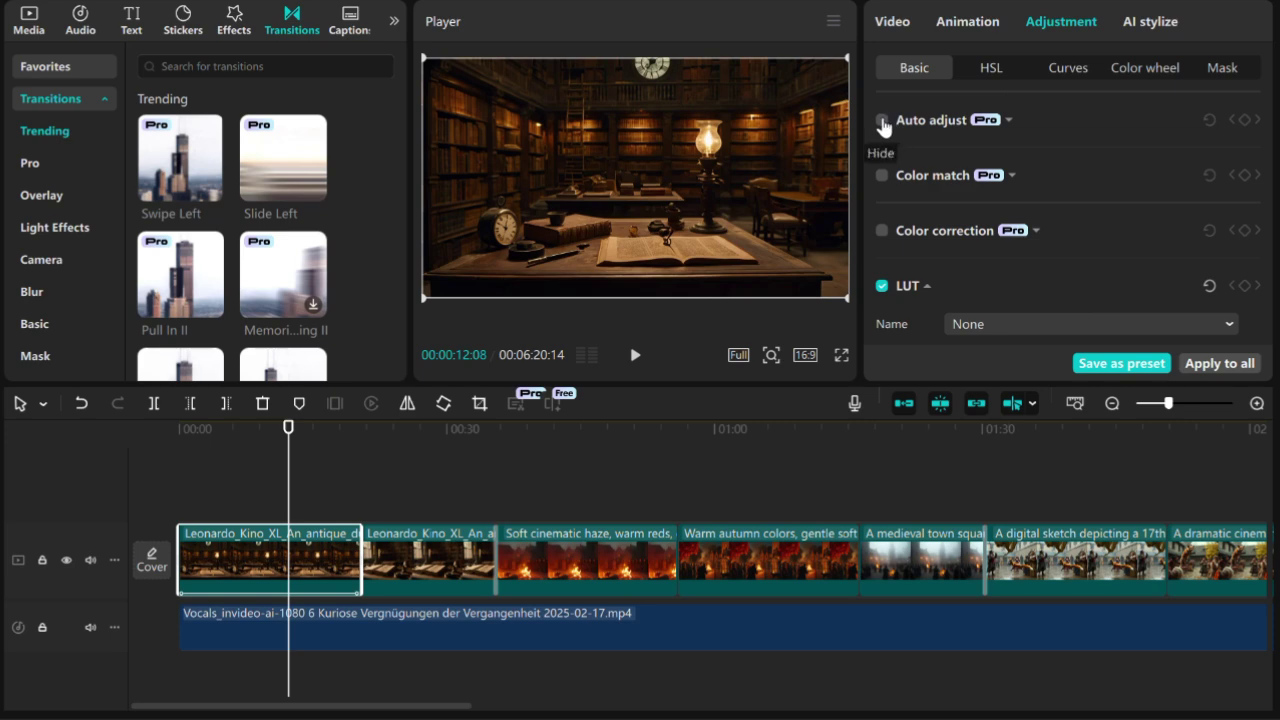
pyautogui.click(881, 120)
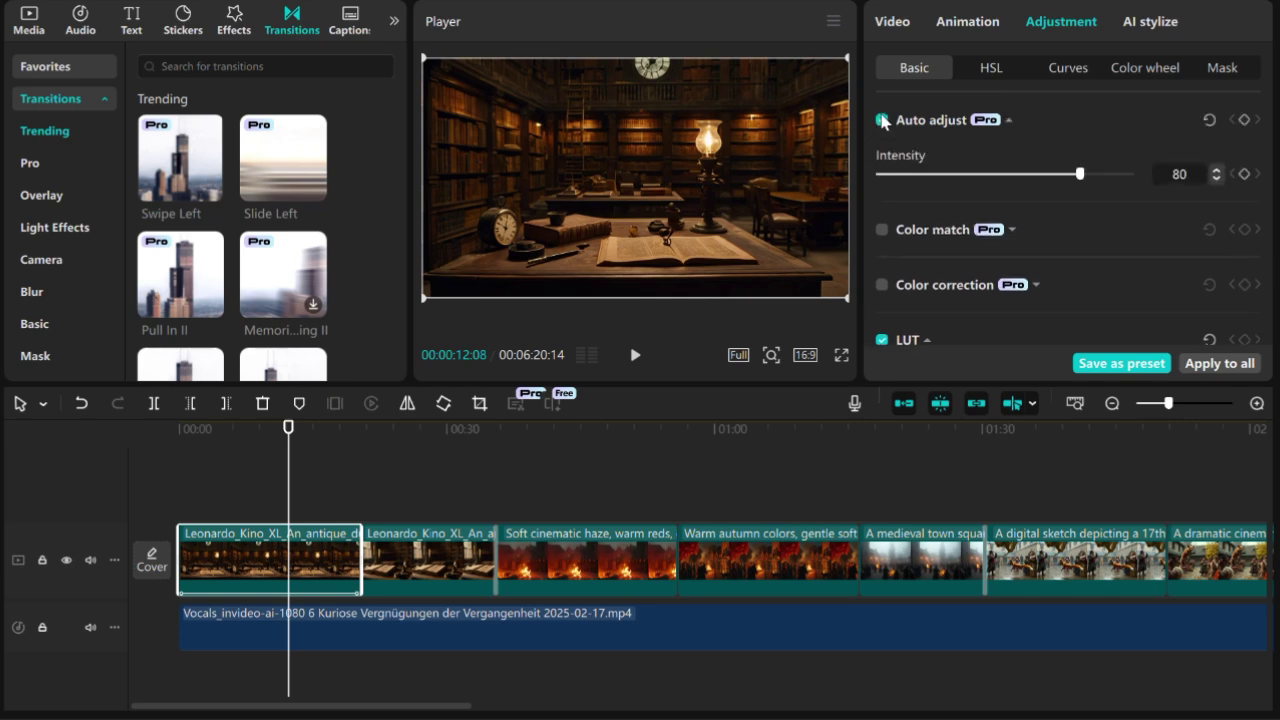
# - Generate auto-captions for the voiceover with the spoken language set to German
pyautogui.click(576, 642)
pyautogui.press('space')
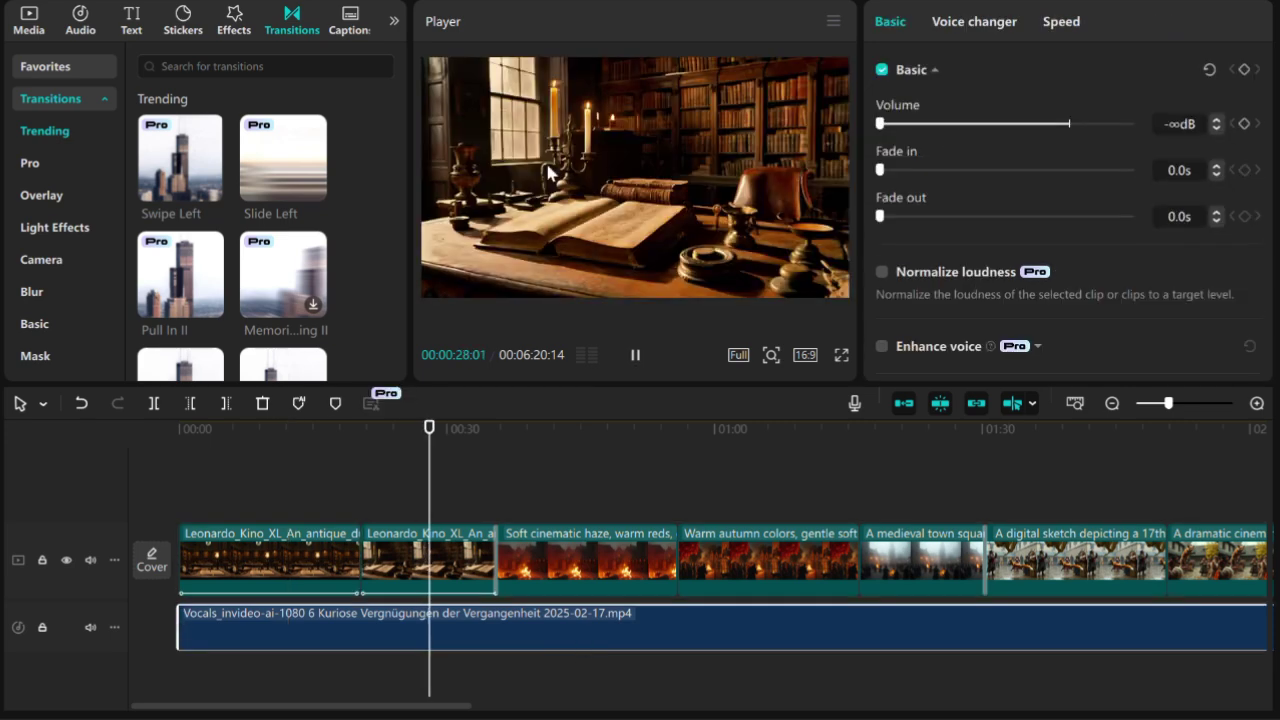
pyautogui.click(360, 34)
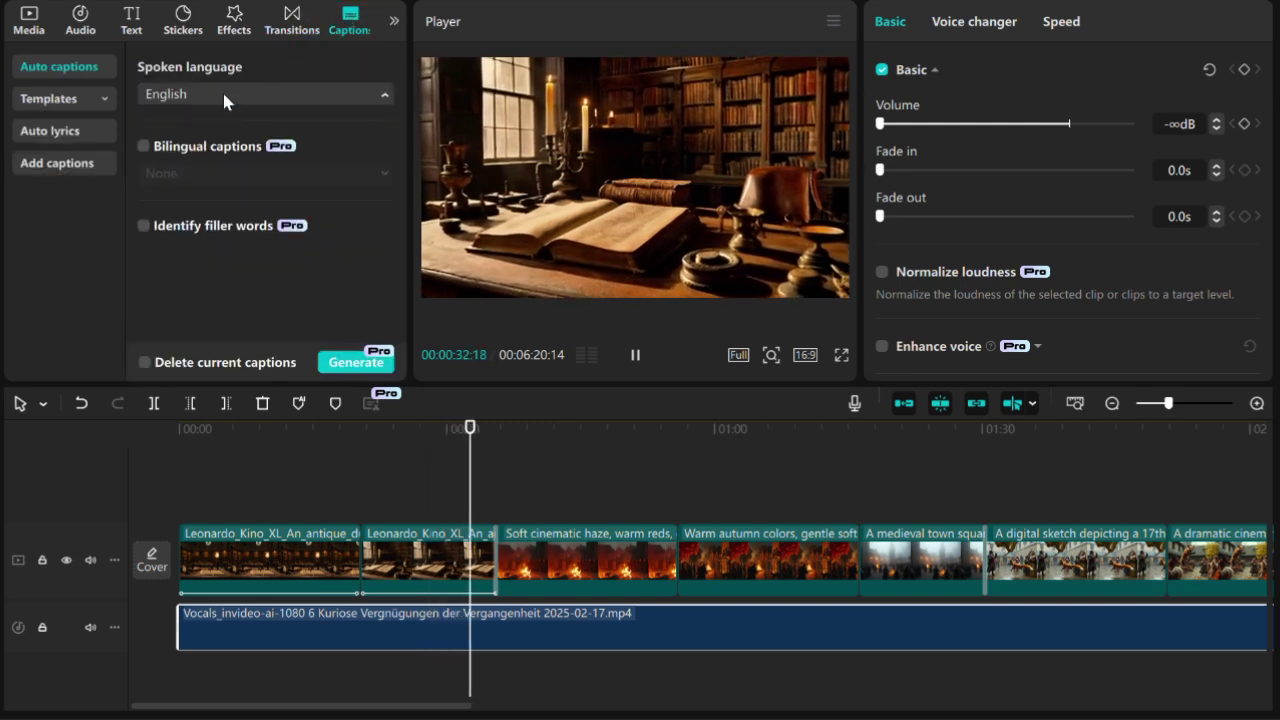
pyautogui.click(222, 89)
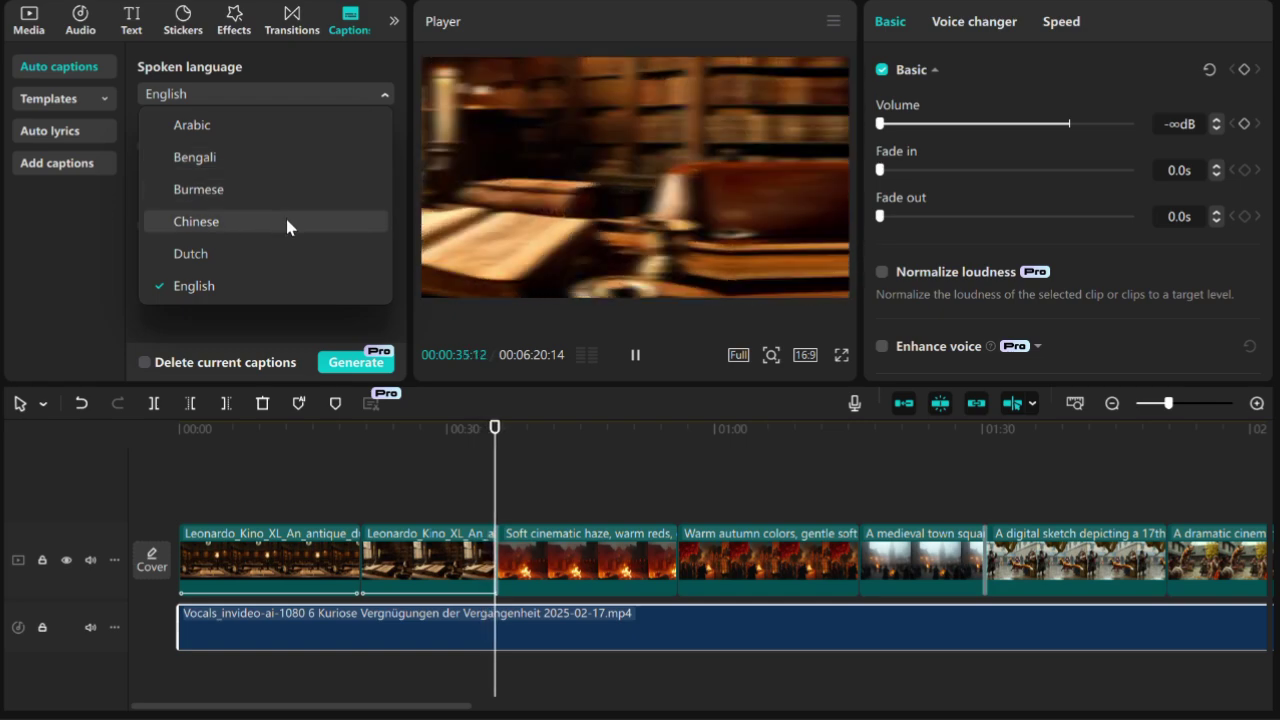
pyautogui.press('space')
pyautogui.scroll(-2, 285, 215)
pyautogui.click(246, 207)
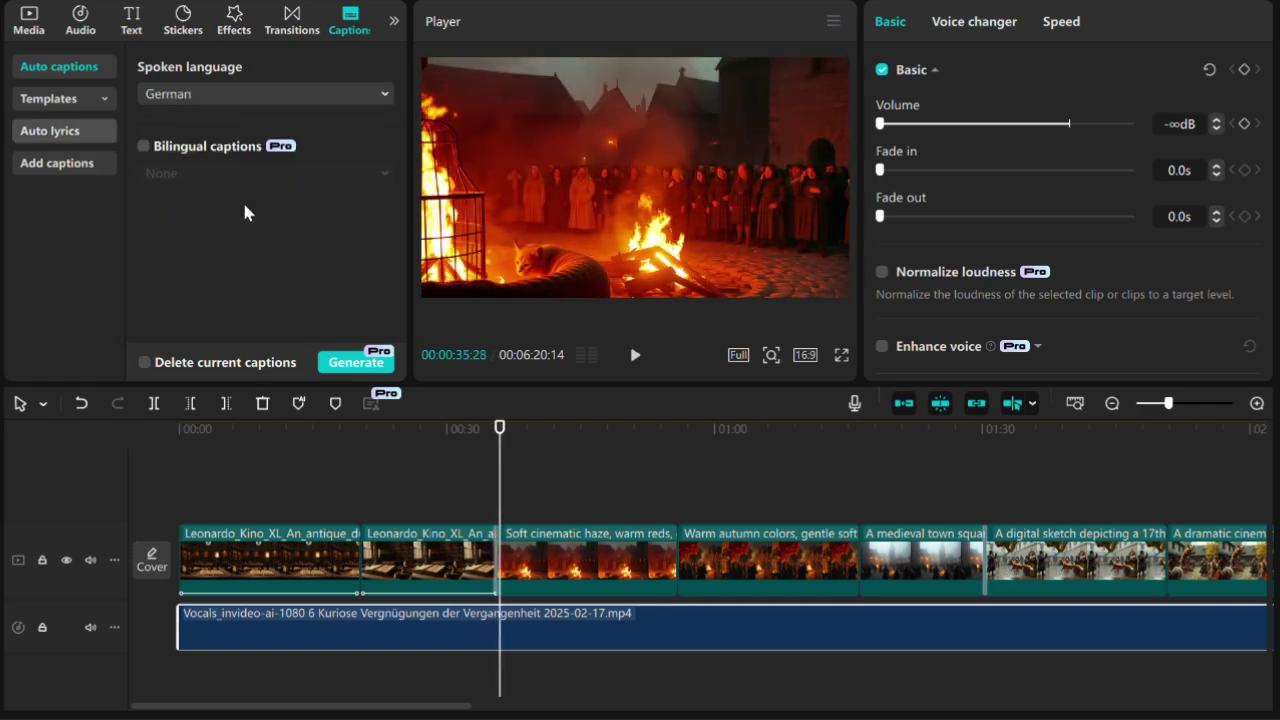
pyautogui.click(355, 362)
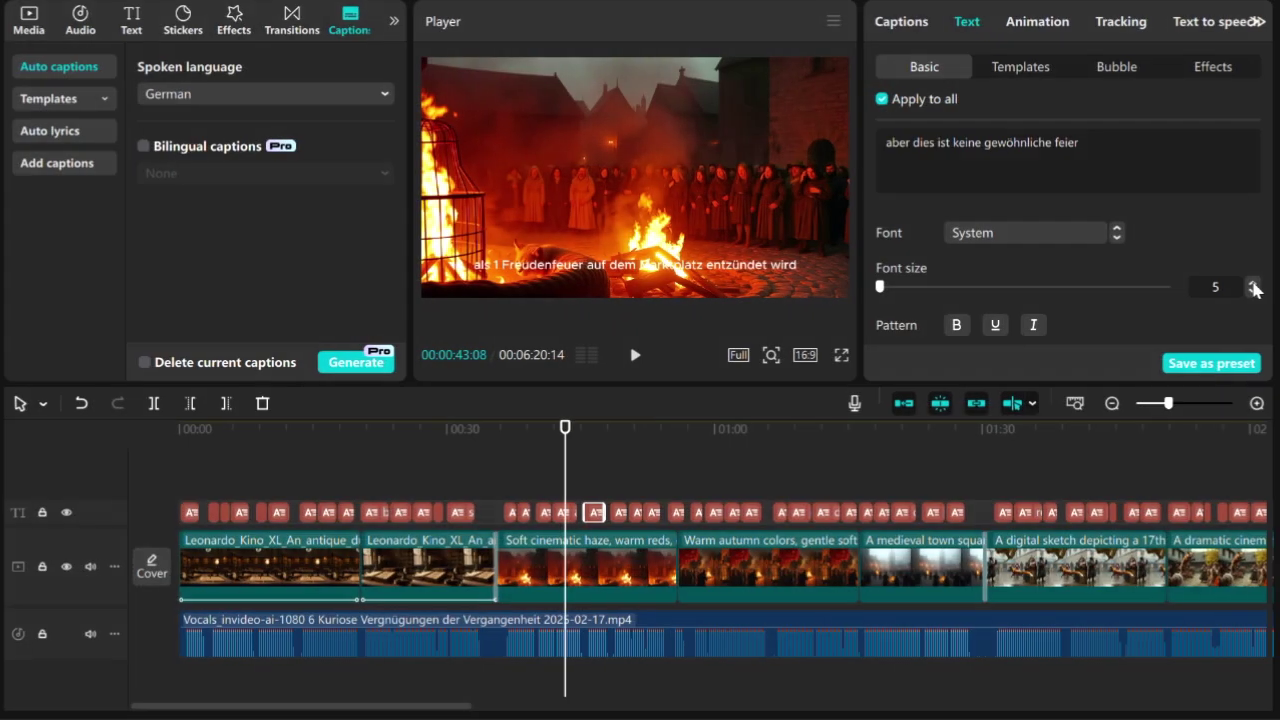
# - Enlarge the captions to font size 8 and apply the yellow preset style
pyautogui.click(1254, 287)
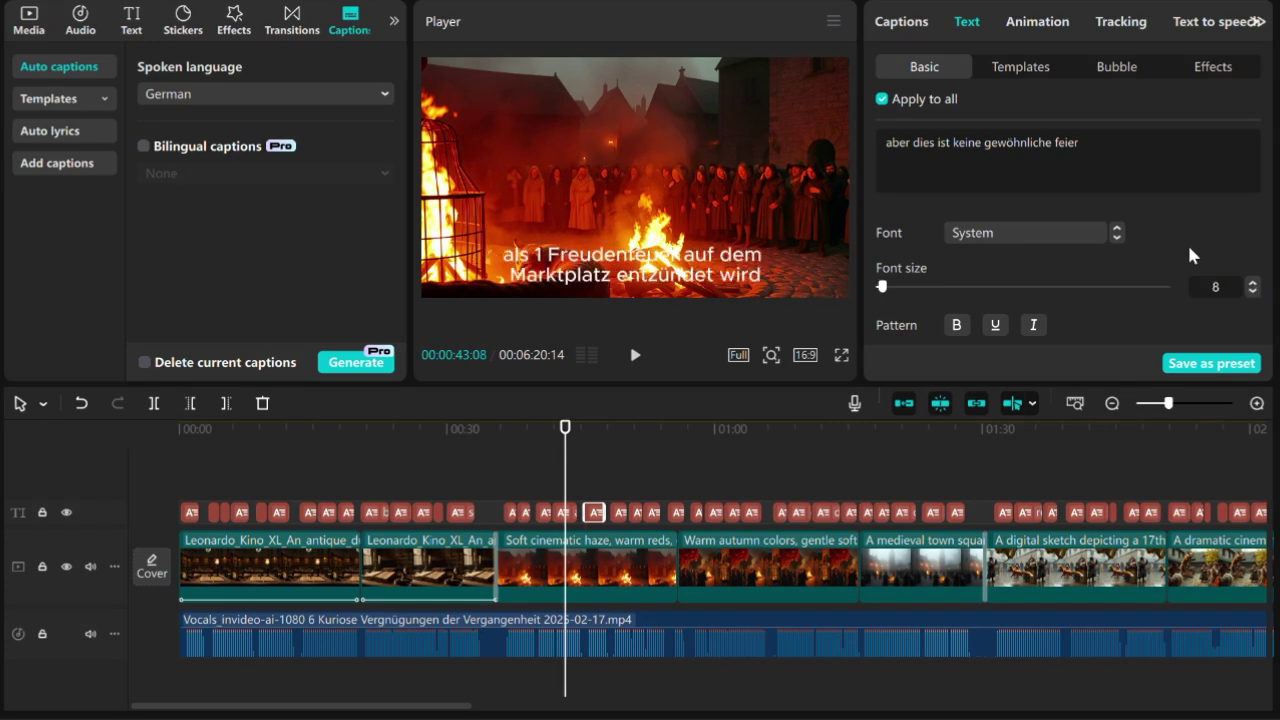
pyautogui.scroll(-3, 1180, 258)
pyautogui.click(1019, 256)
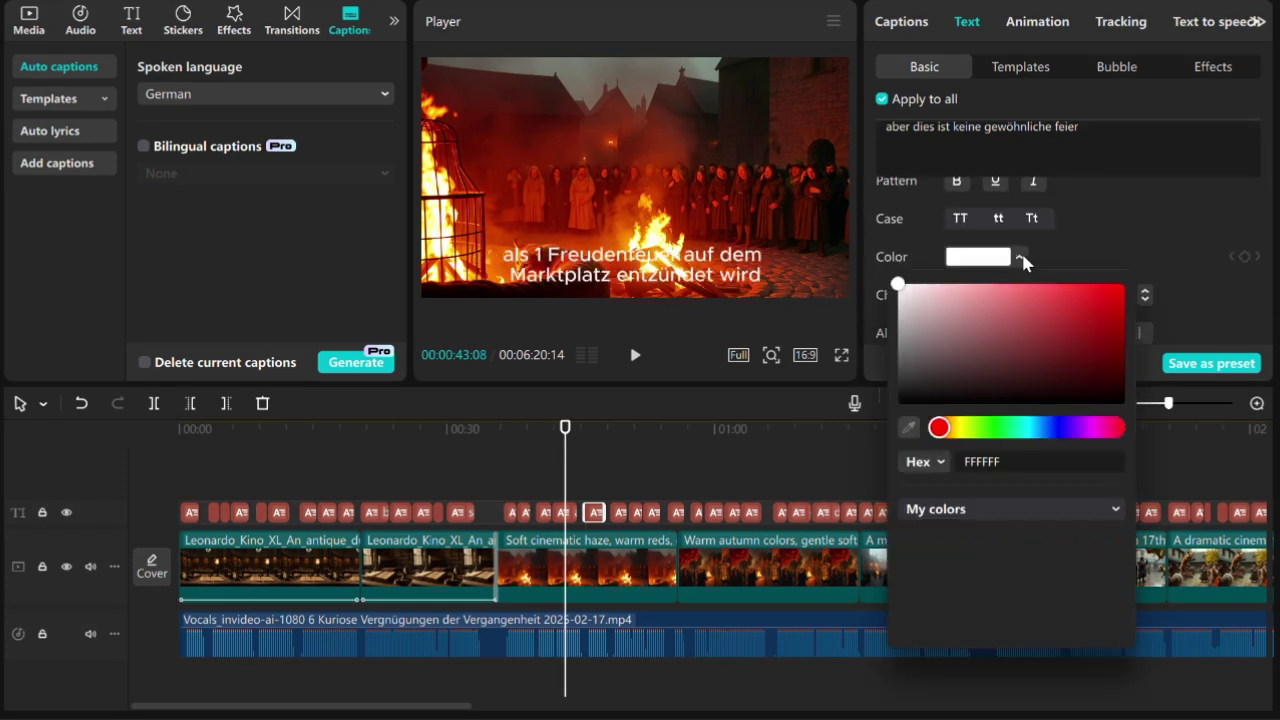
pyautogui.click(1100, 284)
pyautogui.scroll(-2, 1100, 283)
pyautogui.click(1099, 282)
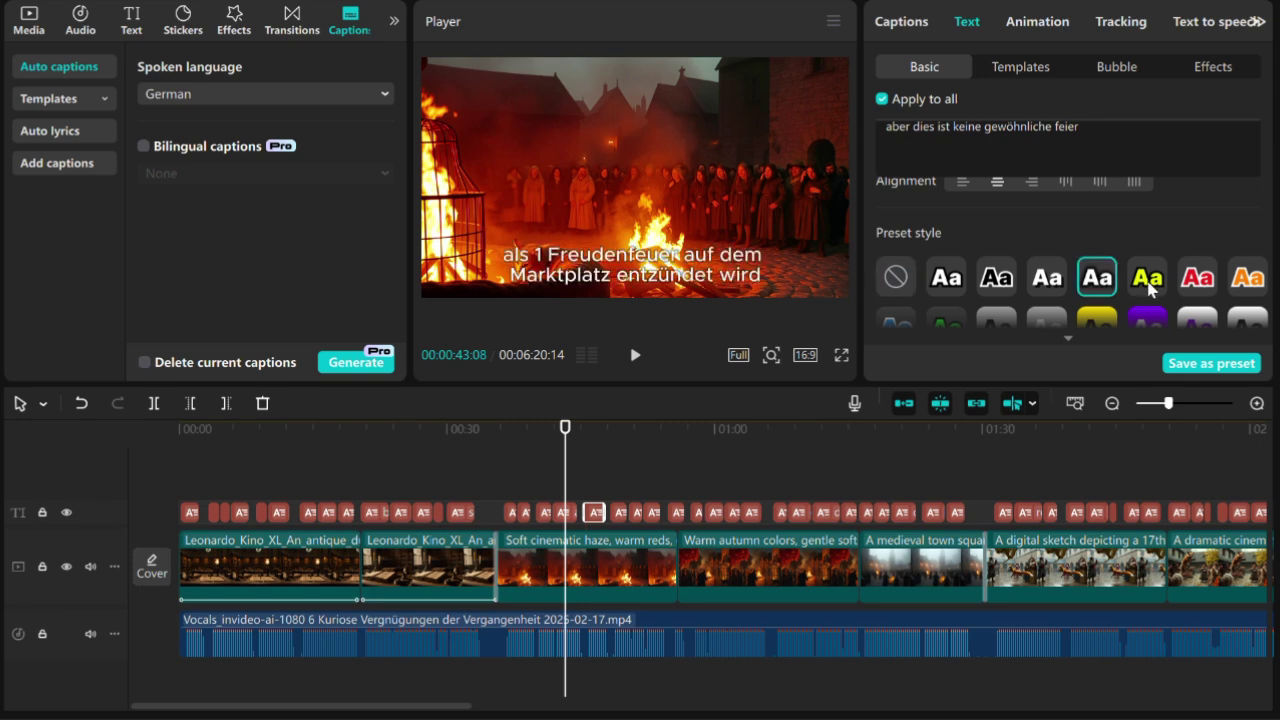
pyautogui.click(1148, 282)
pyautogui.click(1018, 67)
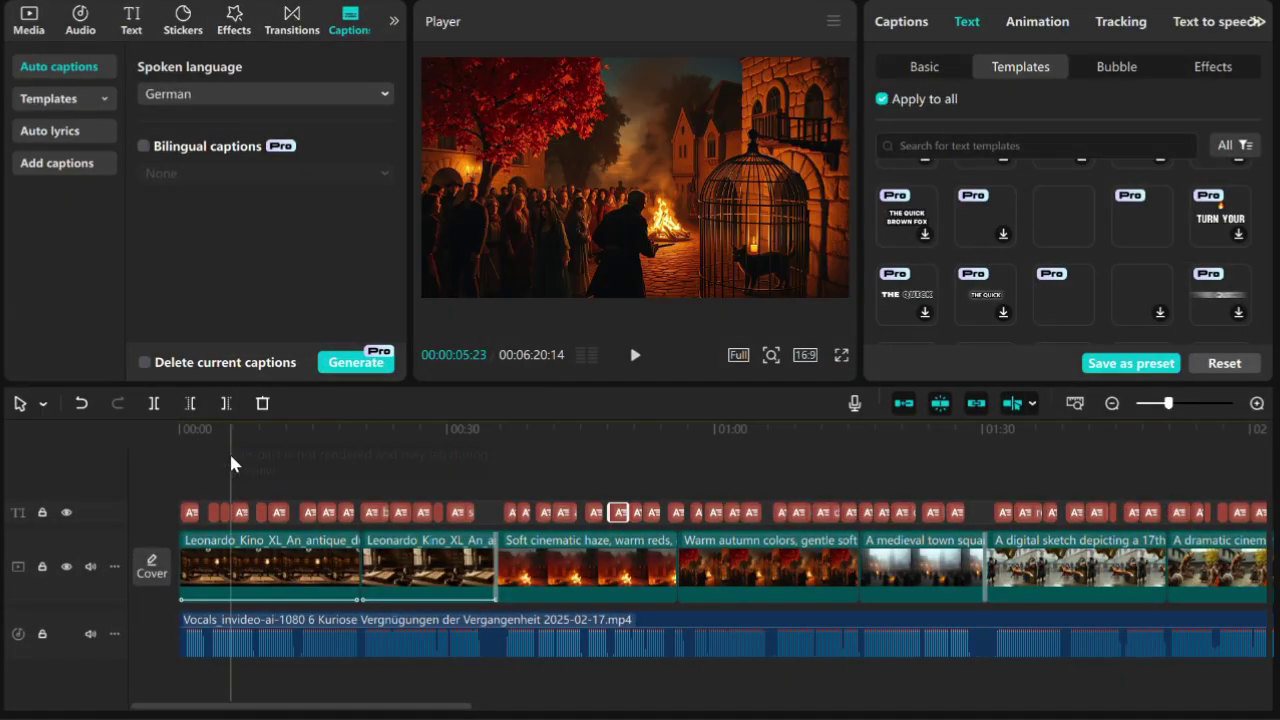
# - Add the False Tear effect at the video's start, stretch it, then delete it again
pyautogui.click(184, 477)
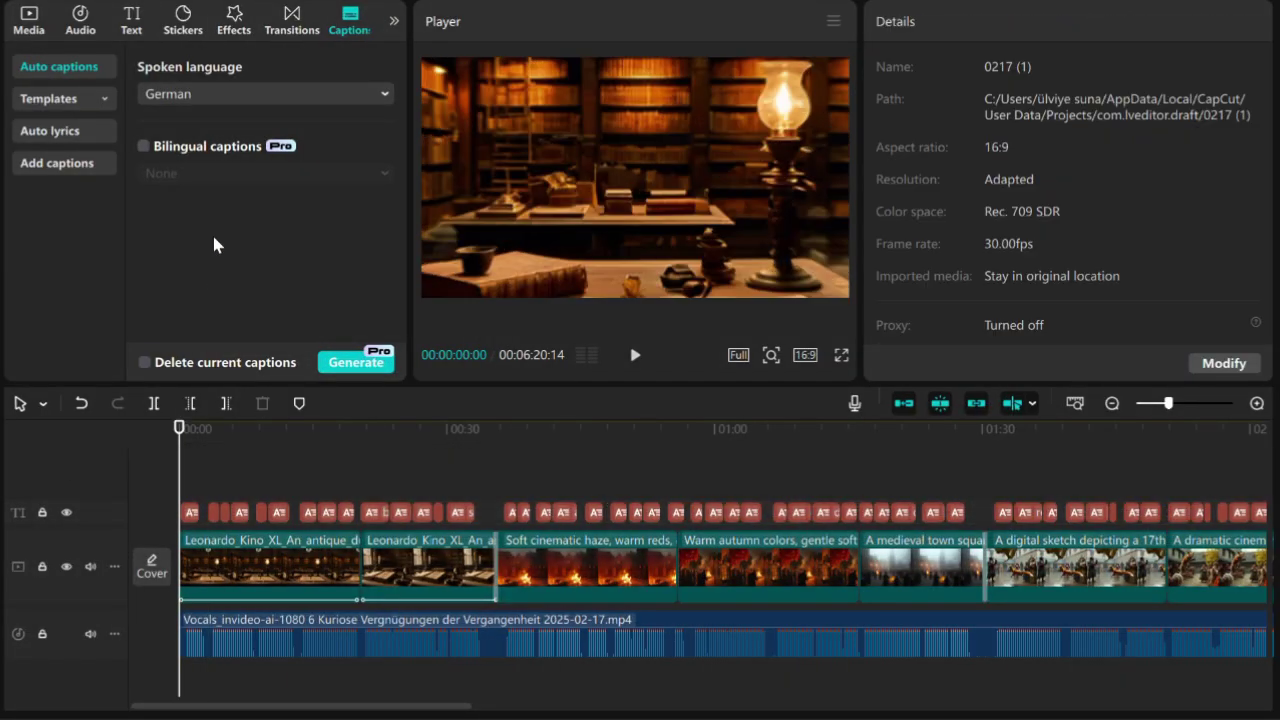
pyautogui.click(238, 28)
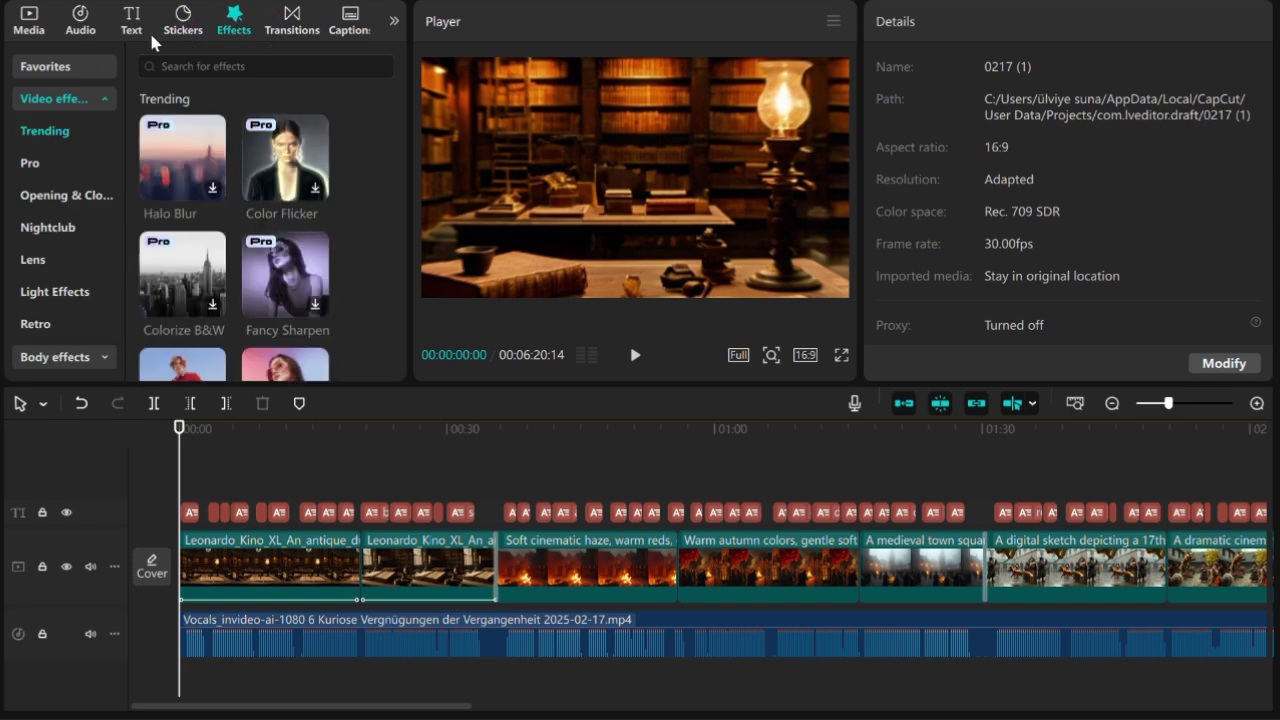
pyautogui.scroll(-4, 70, 200)
pyautogui.scroll(-6, 337, 189)
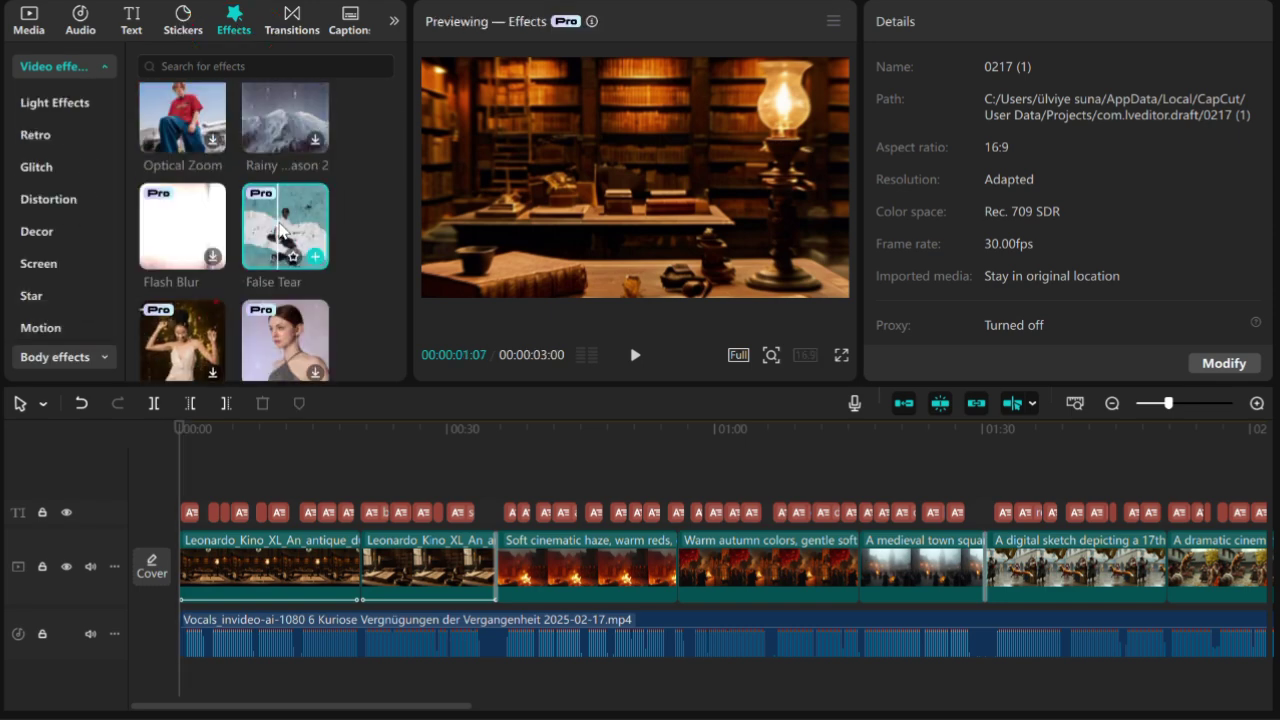
pyautogui.click(315, 256)
pyautogui.moveTo(372, 499); pyautogui.dragTo(457, 509)
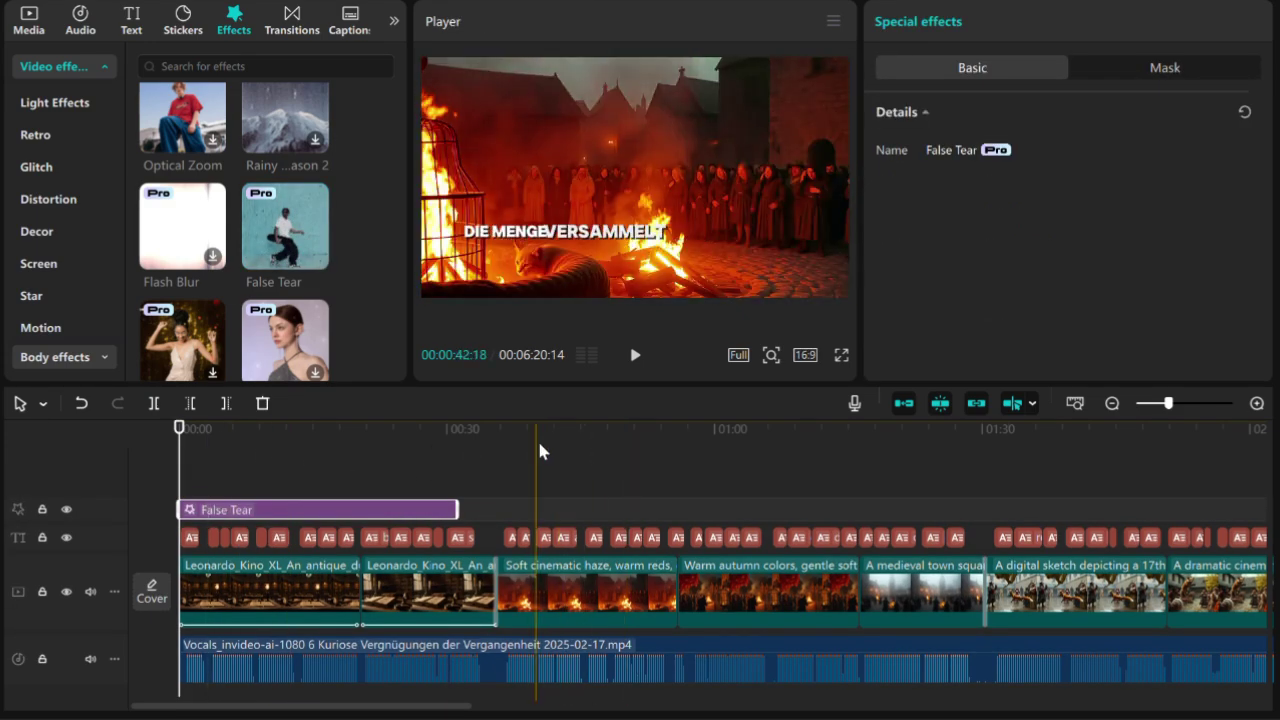
pyautogui.press('Delete')
pyautogui.scroll(-5, 265, 278)
pyautogui.scroll(-3, 263, 278)
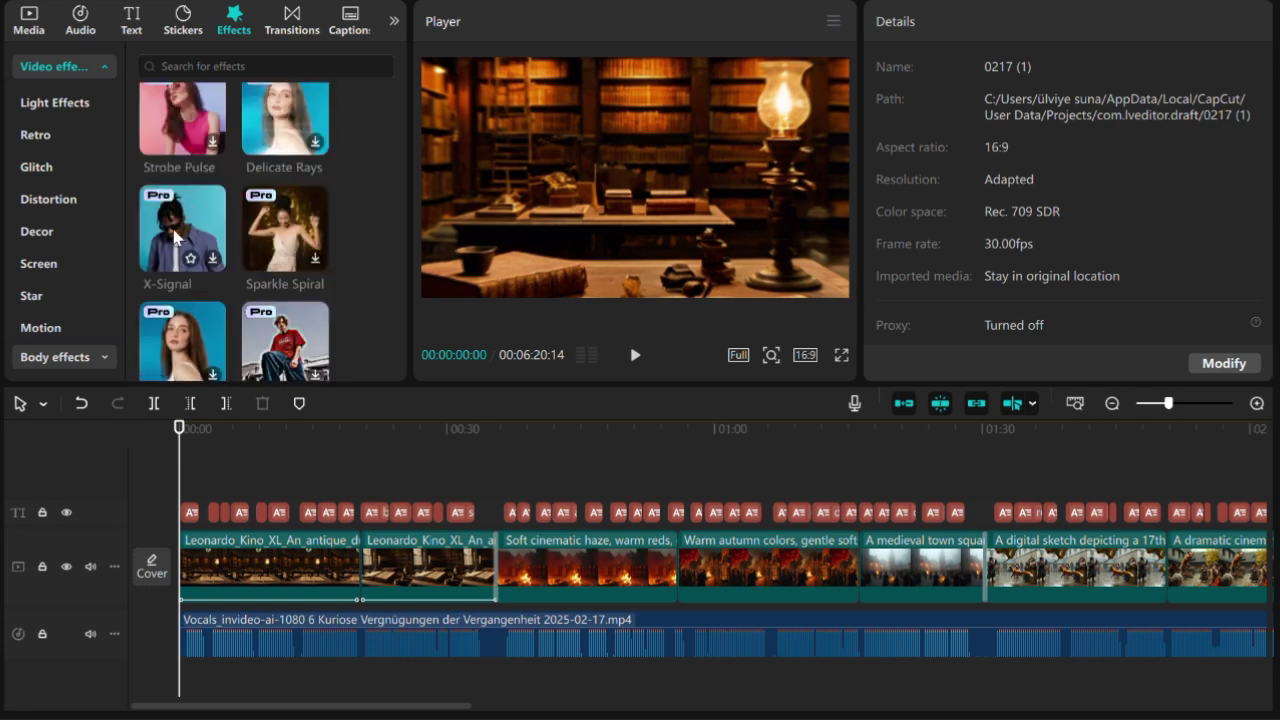
# - Search effects for 'film' and add Black Noise spanning the entire video
pyautogui.click(299, 66)
pyautogui.write('film')
pyautogui.press('Return')
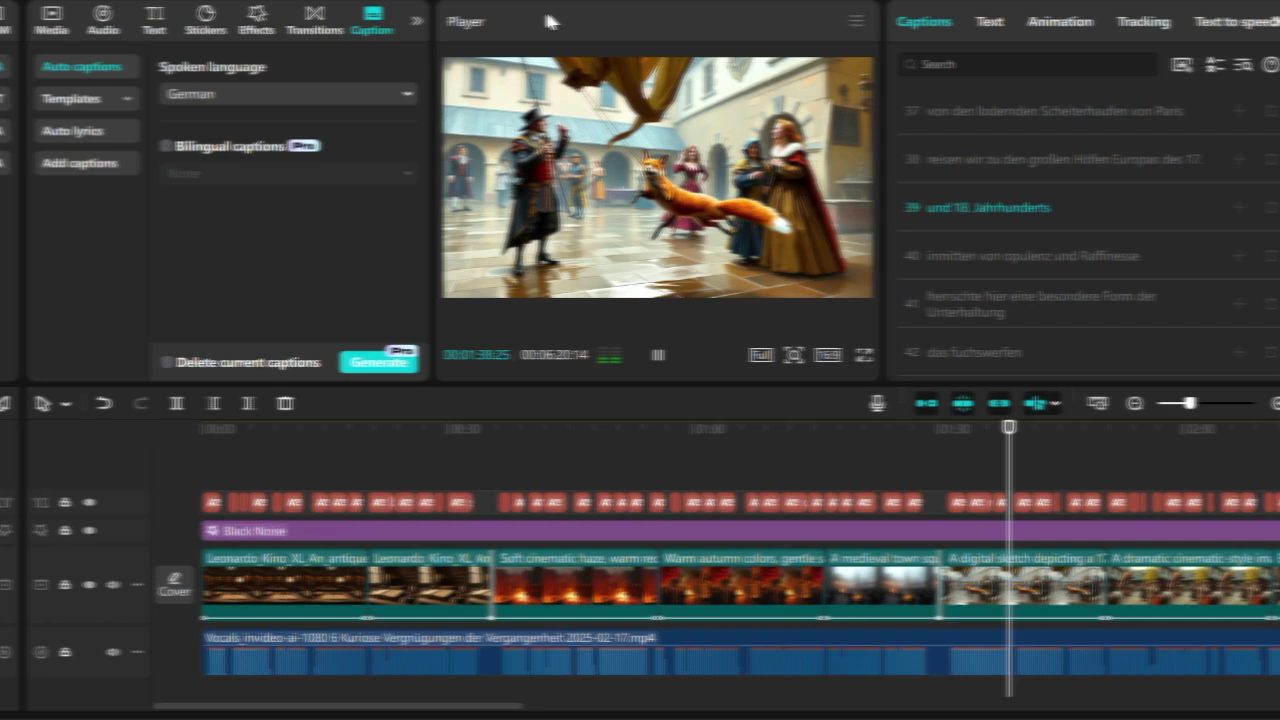
pyautogui.press('space')
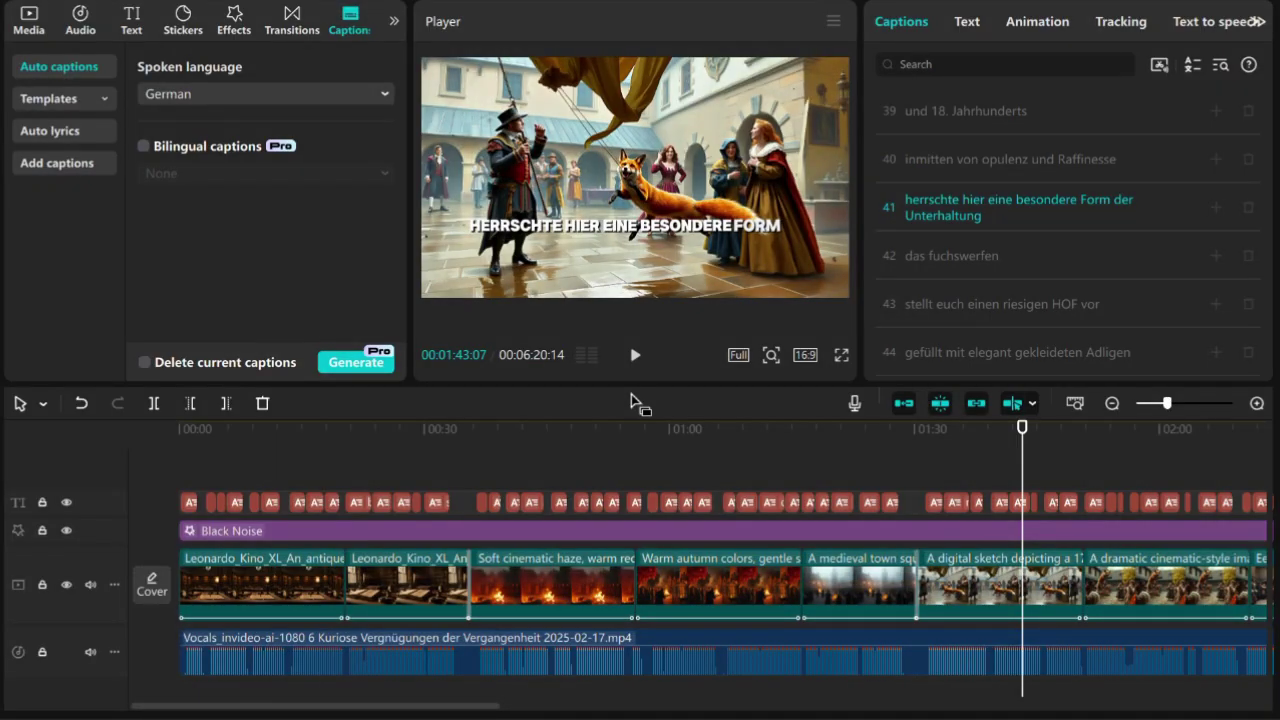